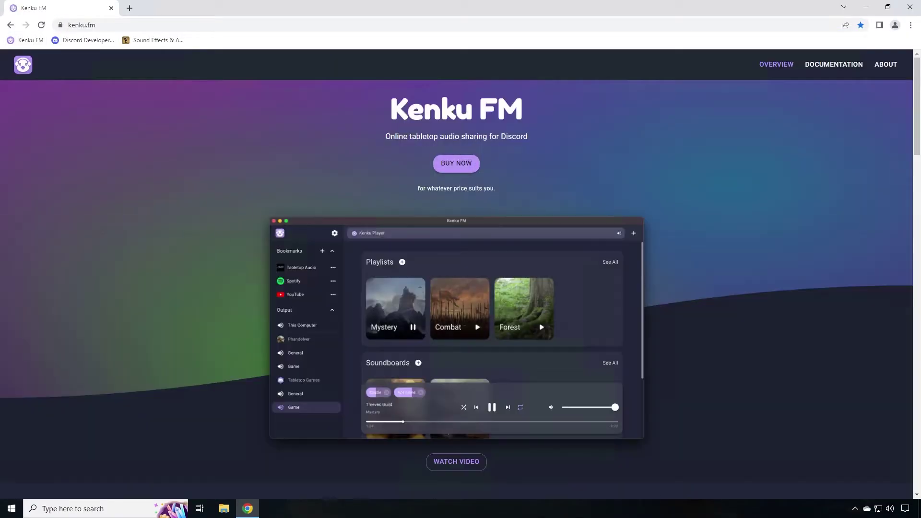
# Start the Kenku FM purchase, enter 1 as the amount and proceed to the download
pyautogui.click(461, 164)
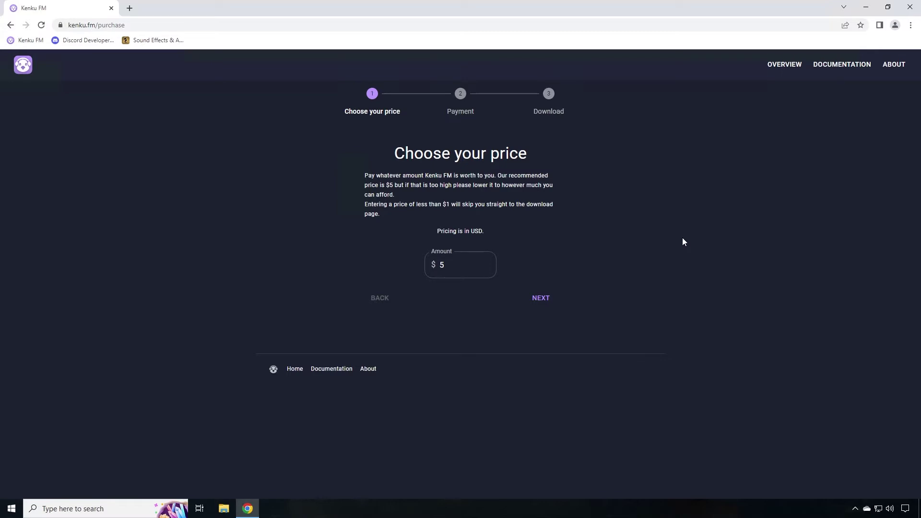
pyautogui.click(438, 264)
pyautogui.write('1')
pyautogui.click(544, 300)
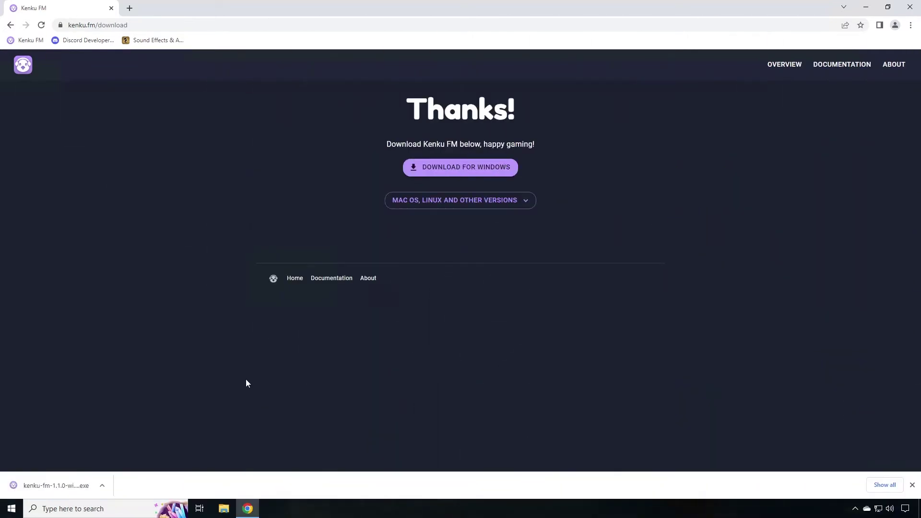
# Run the downloaded Kenku FM installer, overriding the SmartScreen block
pyautogui.click(67, 485)
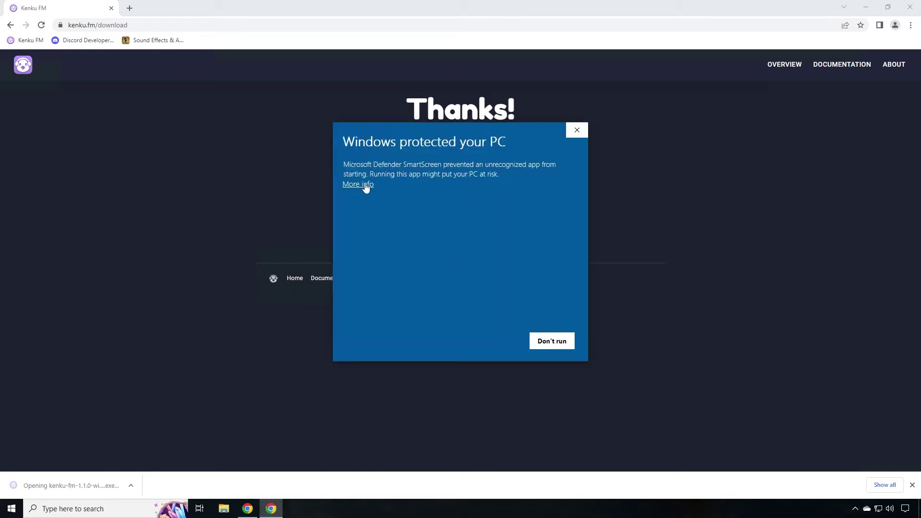
pyautogui.click(359, 185)
pyautogui.click(492, 340)
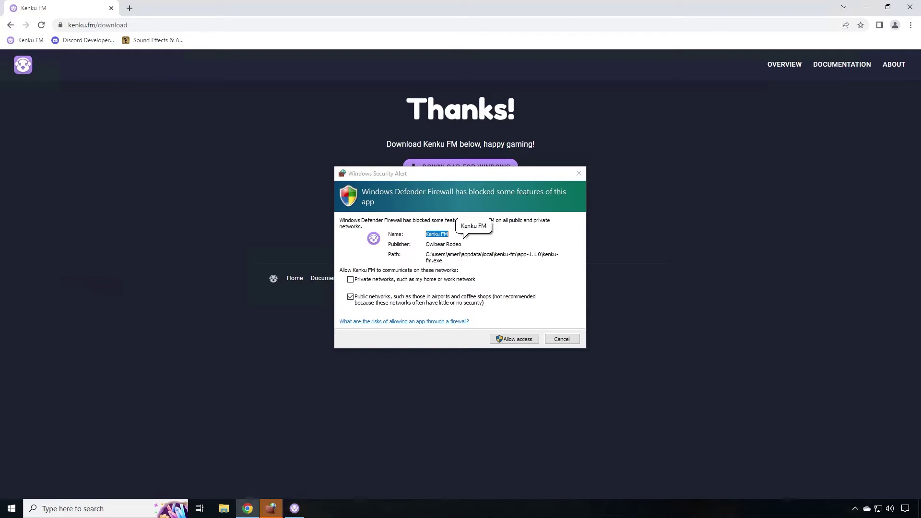
# Allow Kenku FM through Windows Defender Firewall on public networks and bring up its window
pyautogui.click(519, 340)
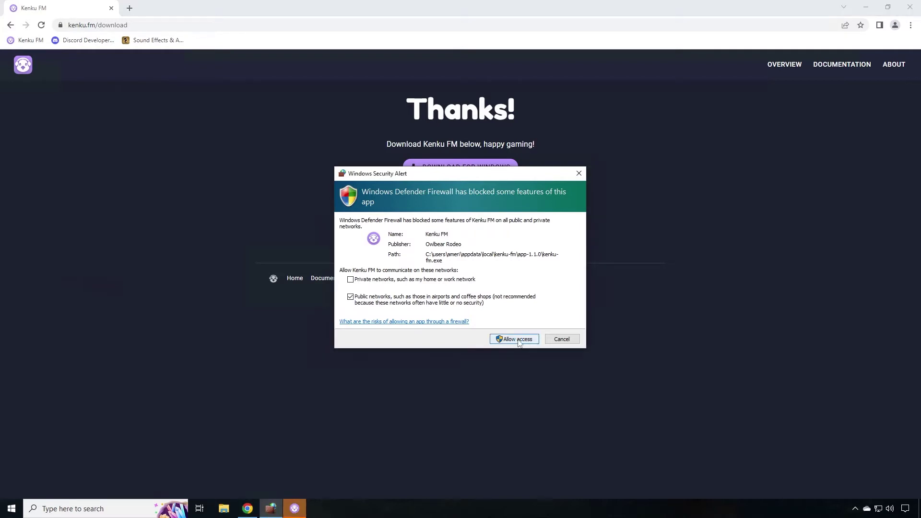
pyautogui.click(519, 339)
pyautogui.click(272, 510)
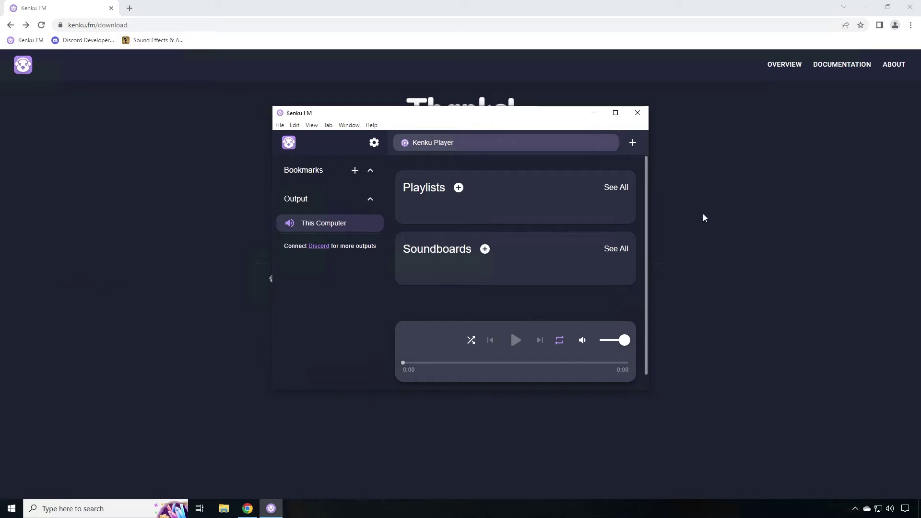
# Switch to Chrome, open the Discord Developer Portal and create an application named Kenku Tutorial Application
pyautogui.click(115, 156)
pyautogui.click(84, 40)
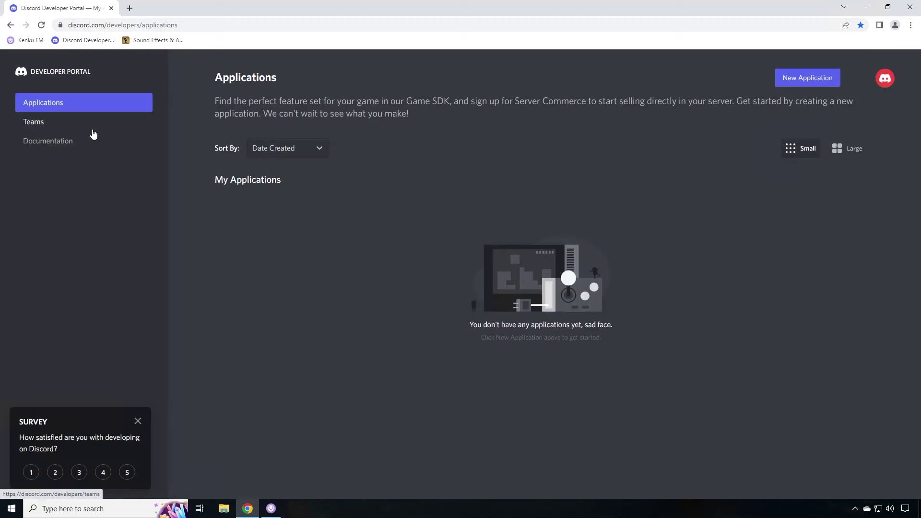
pyautogui.click(808, 85)
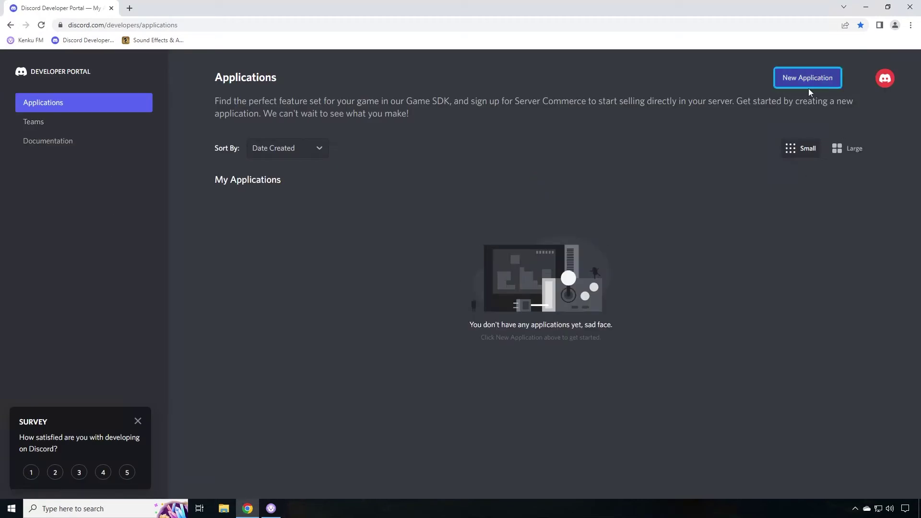
pyautogui.click(420, 280)
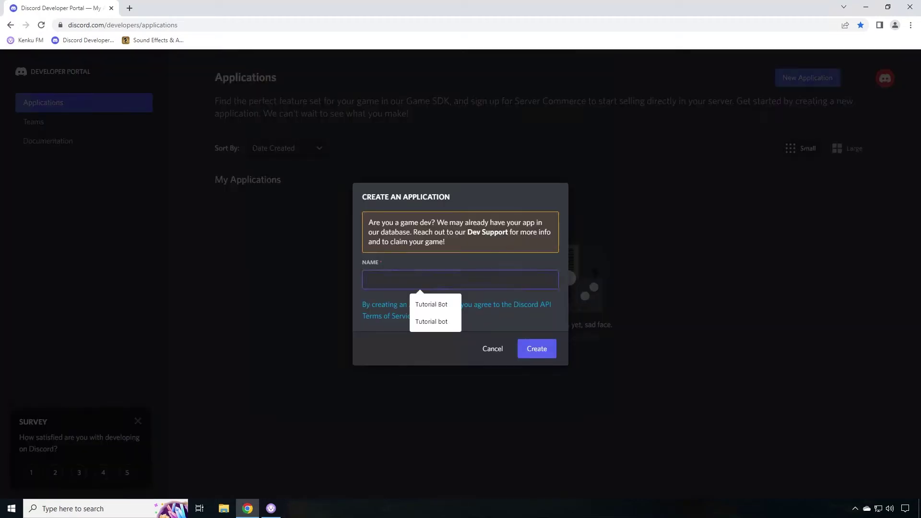
pyautogui.write('Kenku Tutori')
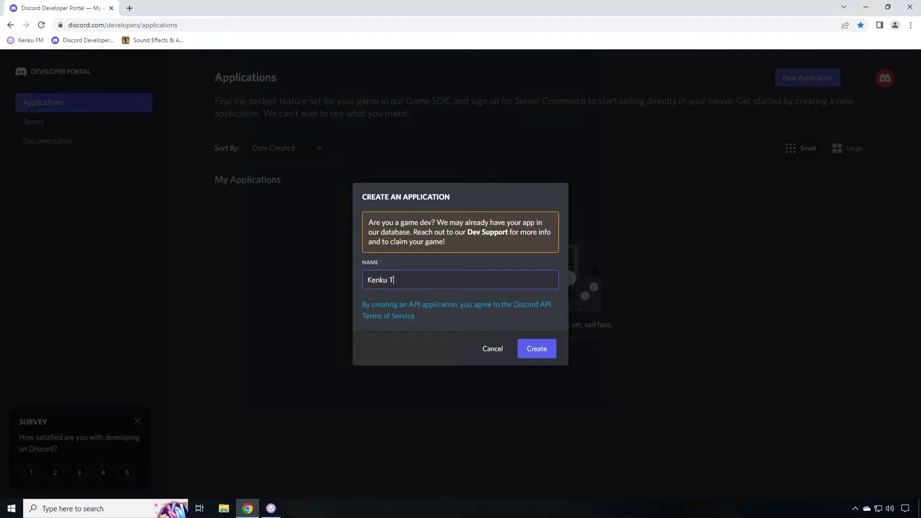
pyautogui.write('al Application')
pyautogui.click(537, 352)
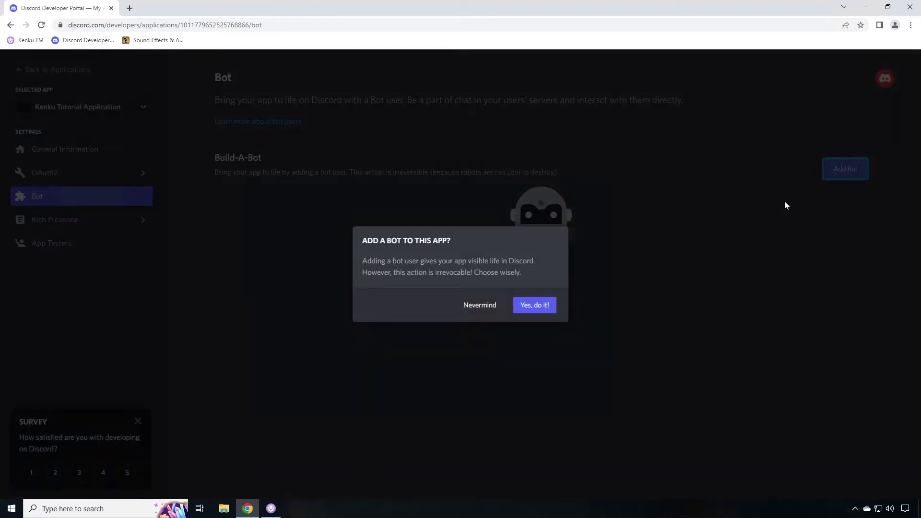
# Add a bot to the application and save its username as Kenku Tutorial Bot
pyautogui.click(529, 307)
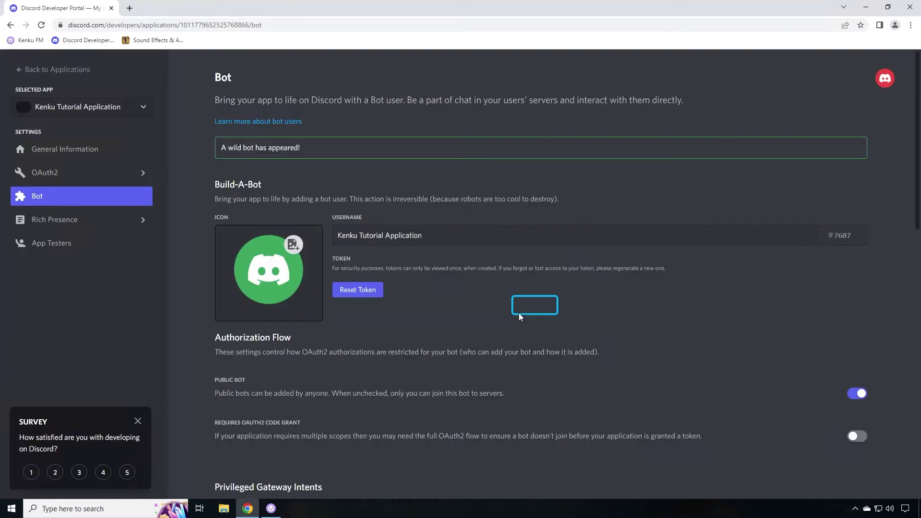
pyautogui.click(424, 240)
pyautogui.moveTo(424, 240); pyautogui.dragTo(269, 230)
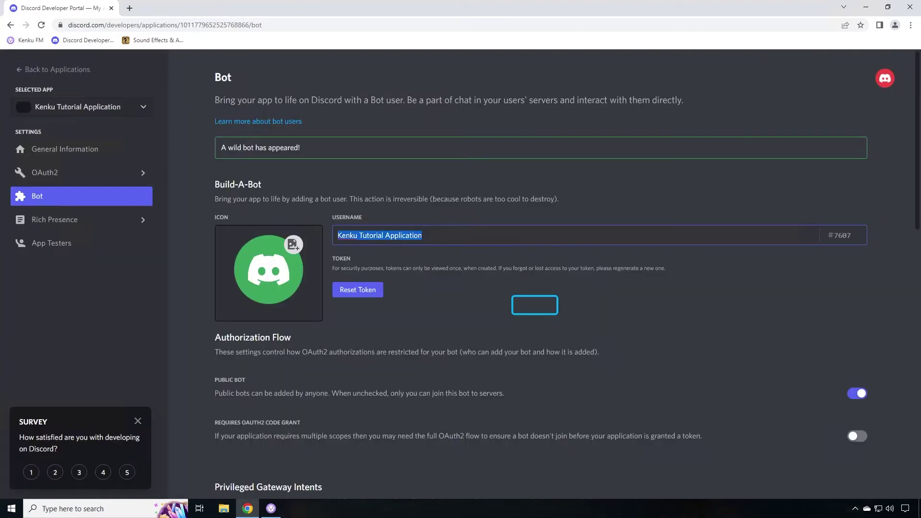
pyautogui.press('Right')
pyautogui.hotkey('shift', 'Left')
pyautogui.hotkey('shift', 'Left')
pyautogui.hotkey('shift', 'Left')
pyautogui.hotkey('shift', 'Left')
pyautogui.hotkey('shift', 'Left')
pyautogui.hotkey('shift', 'Left')
pyautogui.hotkey('shift', 'Left')
pyautogui.hotkey('shift', 'Left')
pyautogui.hotkey('shift', 'Left')
pyautogui.hotkey('shift', 'Left')
pyautogui.hotkey('shift', 'Left')
pyautogui.write('Bot')
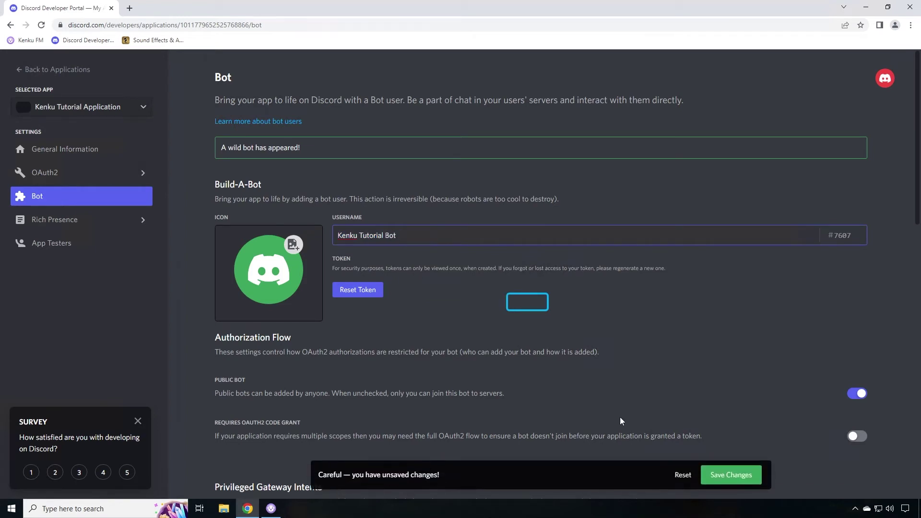
pyautogui.click(727, 480)
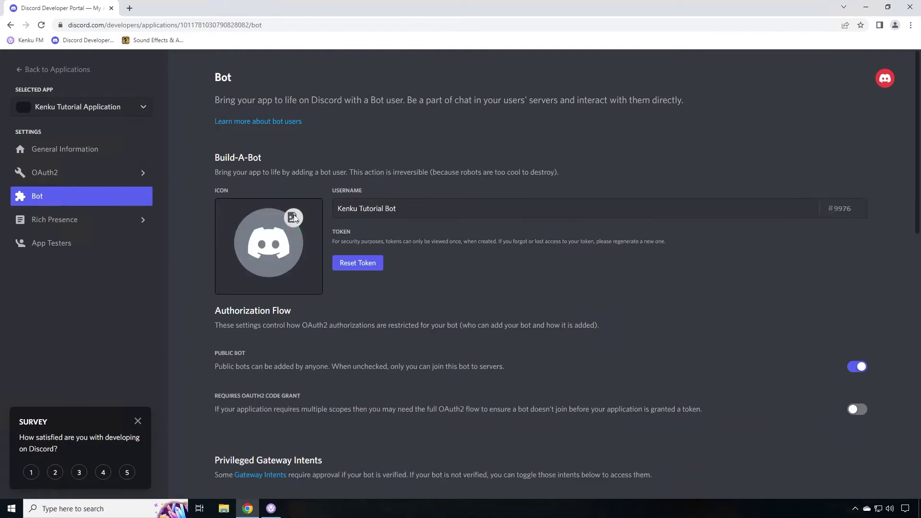
# Generate and copy an OAuth2 invite URL with the bot scope and the Connect, Speak and Read Messages/View Channels permissions
pyautogui.click(121, 173)
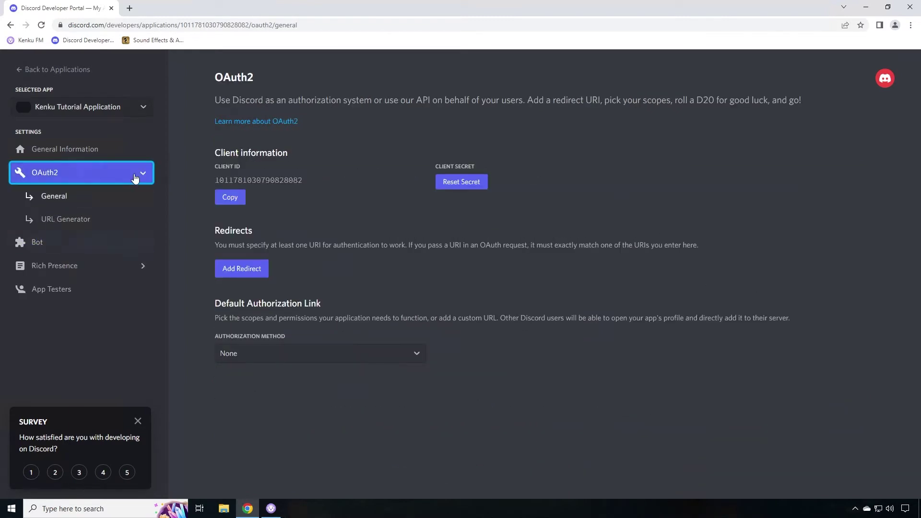
pyautogui.click(76, 220)
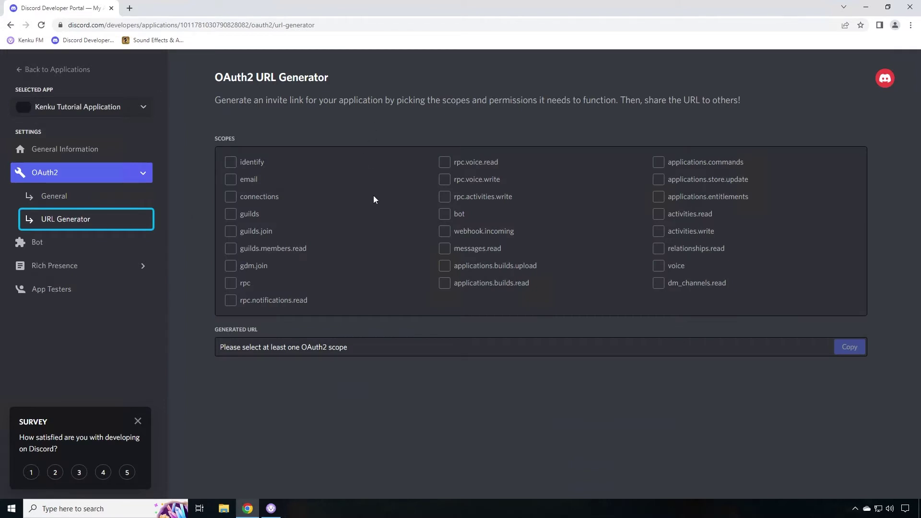
pyautogui.click(444, 215)
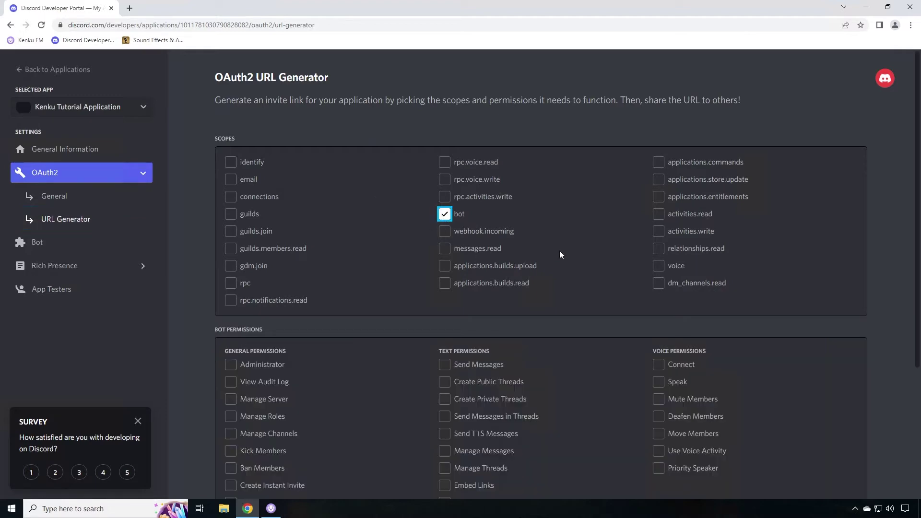
pyautogui.scroll(-4, 559, 250)
pyautogui.click(659, 182)
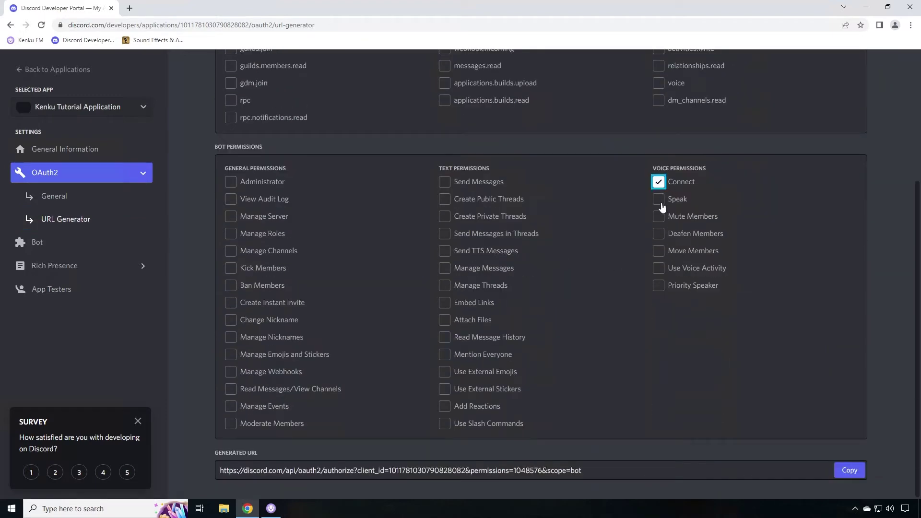
pyautogui.click(660, 201)
pyautogui.click(231, 391)
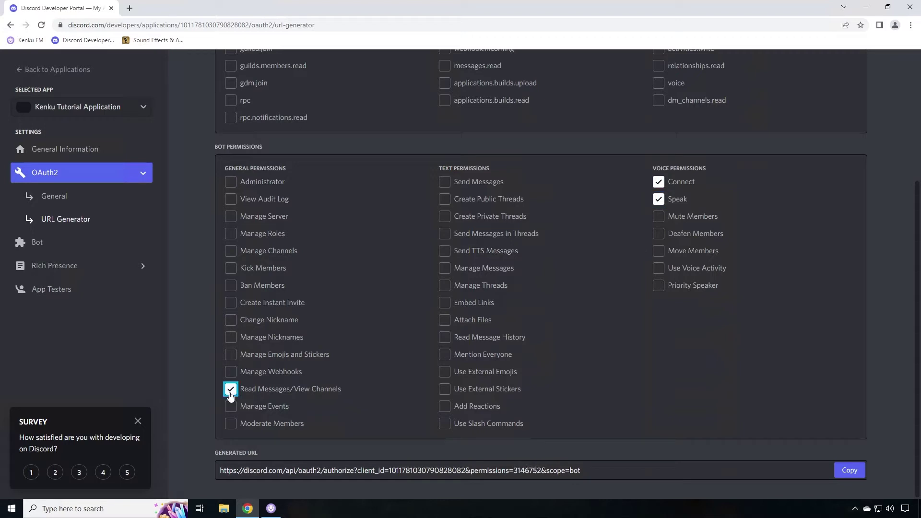
pyautogui.click(849, 470)
# Open the copied invite URL in a new browser tab and add the bot to Amerisun Tutorials Server
pyautogui.hotkey('ctrl', 't')
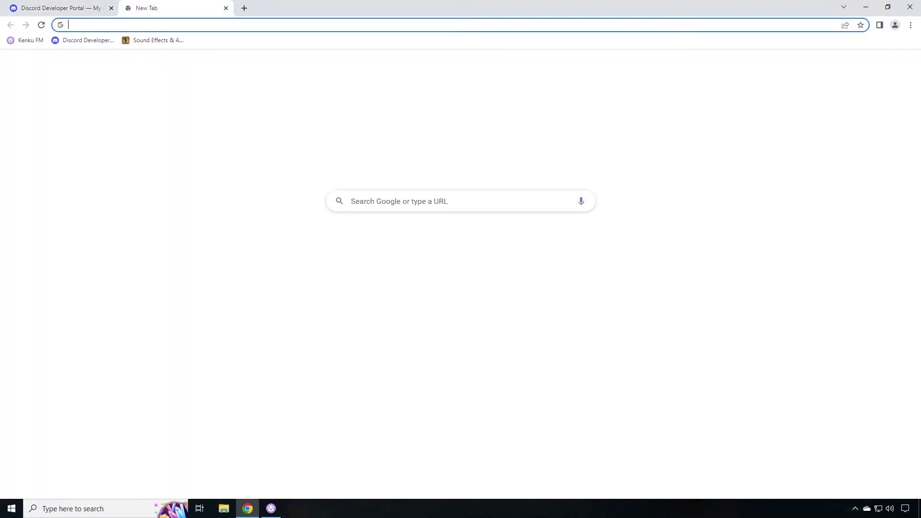
pyautogui.rightClick(144, 28)
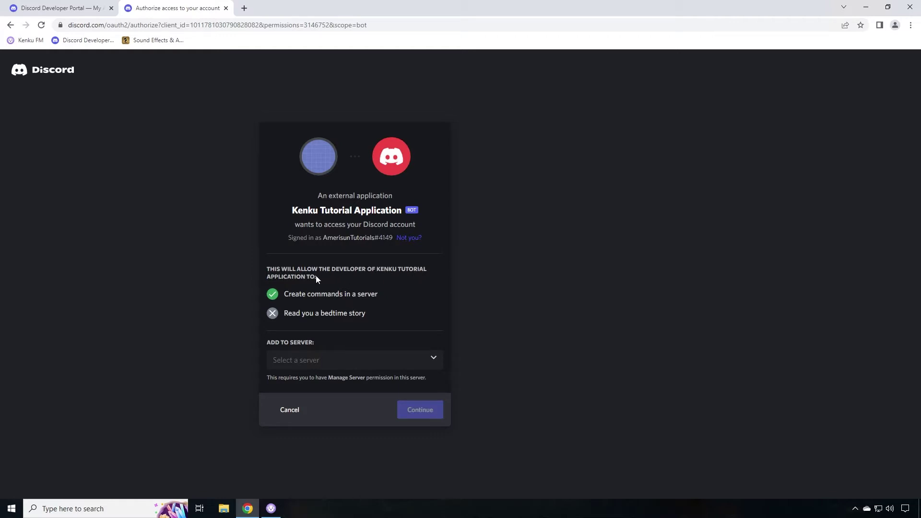
pyautogui.click(376, 365)
pyautogui.click(340, 382)
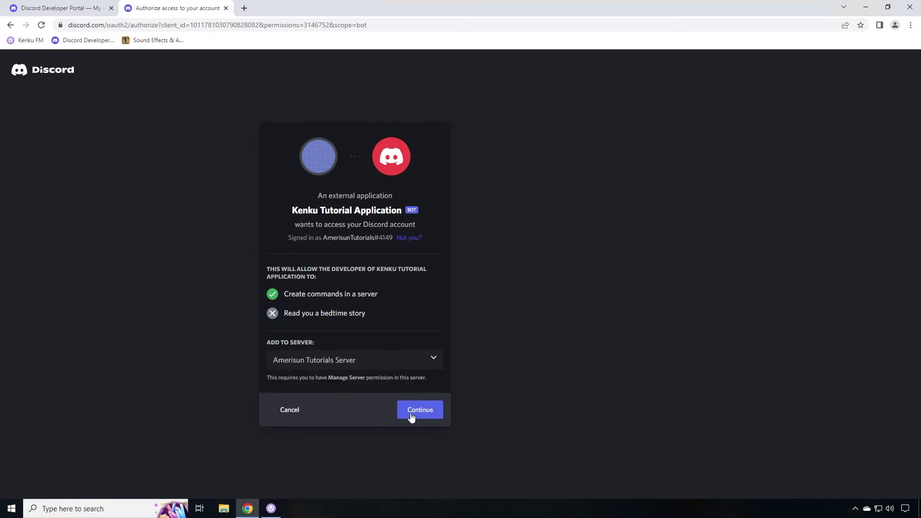
pyautogui.click(411, 411)
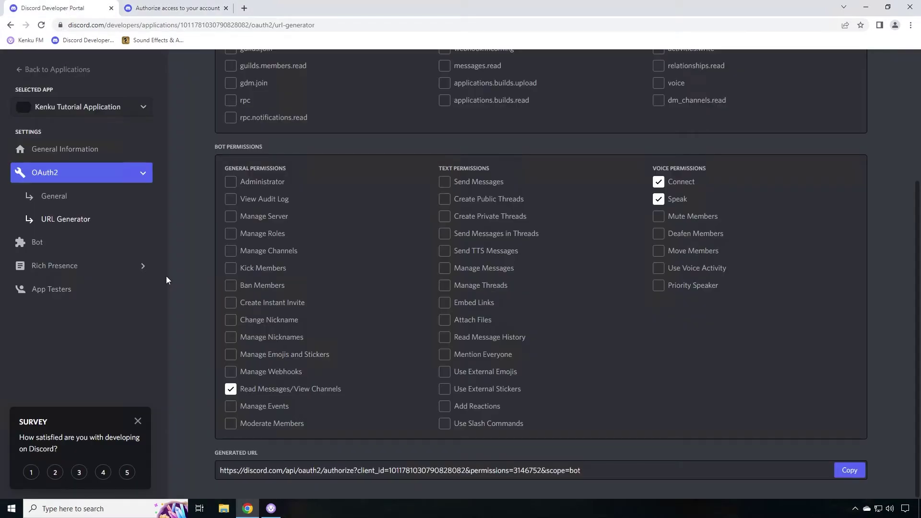
# Reset the bot's token in the application's bot settings and copy the new token
pyautogui.click(36, 242)
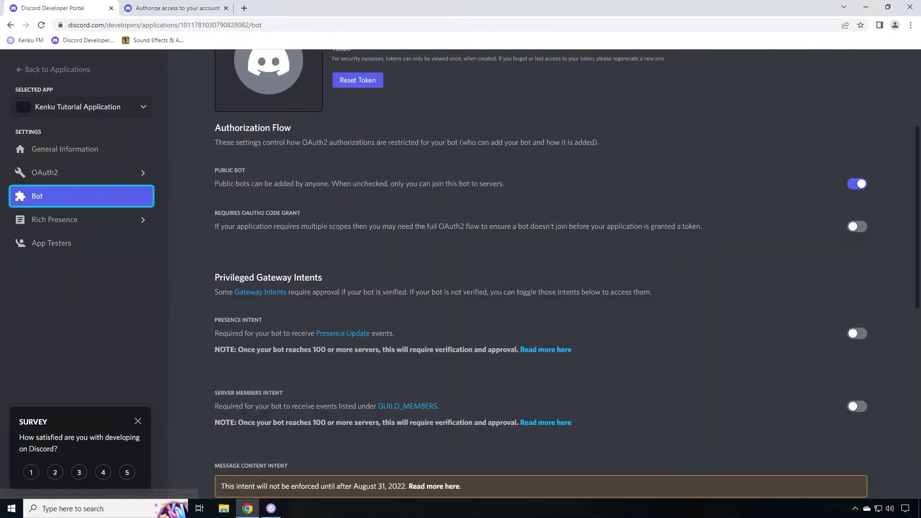
pyautogui.scroll(5, 458, 316)
pyautogui.click(357, 263)
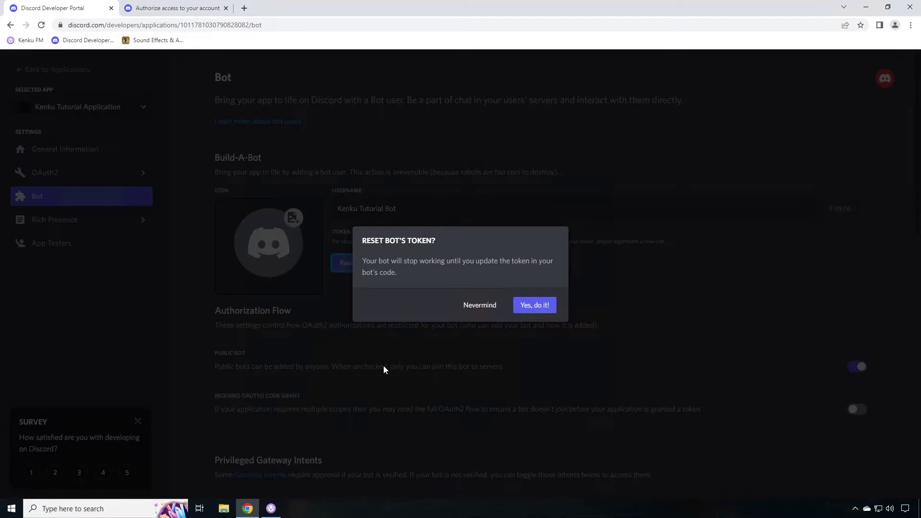
pyautogui.click(536, 307)
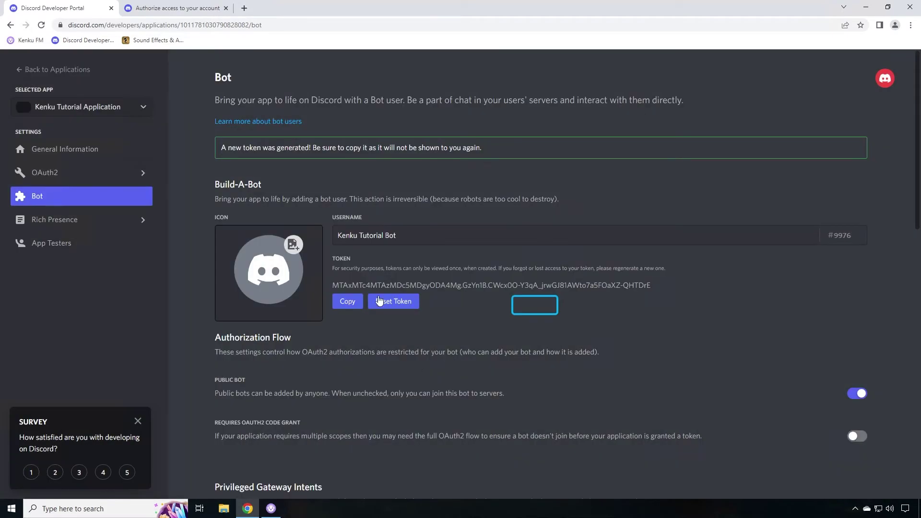
pyautogui.click(349, 305)
pyautogui.click(347, 302)
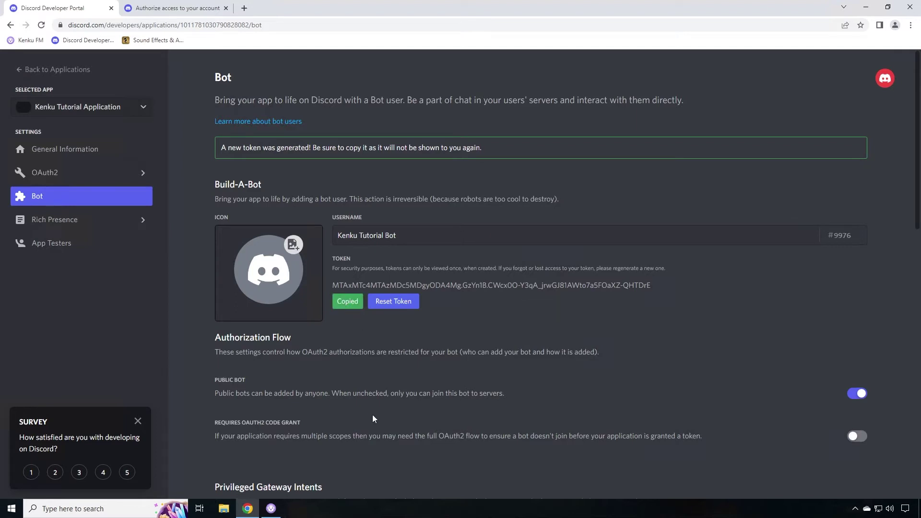
# Switch to Kenku FM, paste the bot token into its Discord settings, connect and close the settings
pyautogui.click(271, 508)
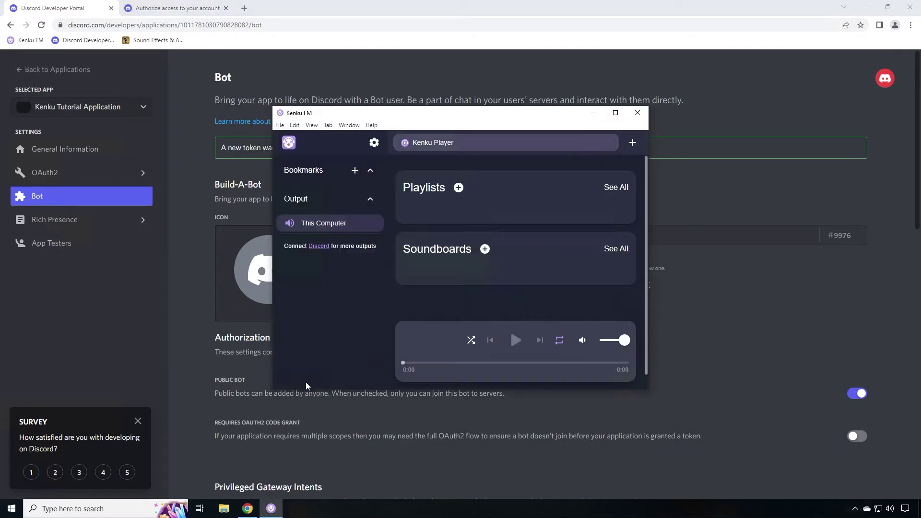
pyautogui.click(319, 246)
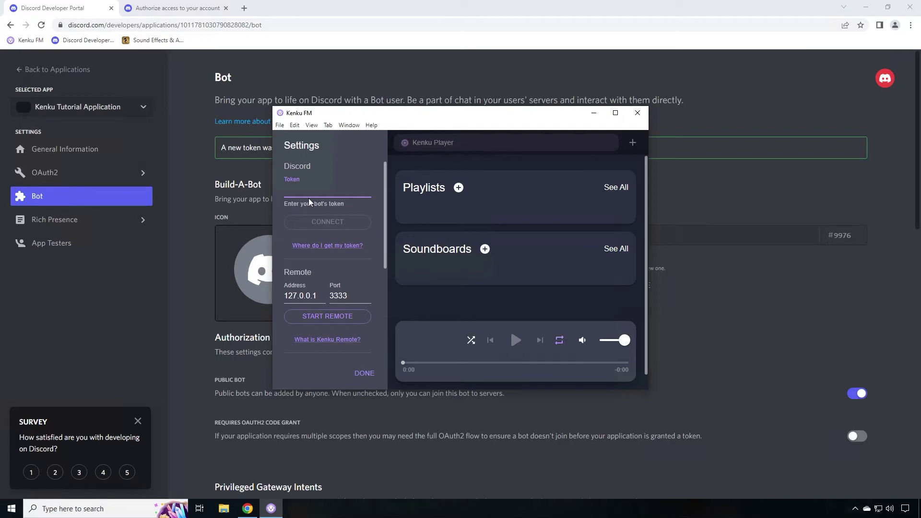
pyautogui.hotkey('ctrl', 'v')
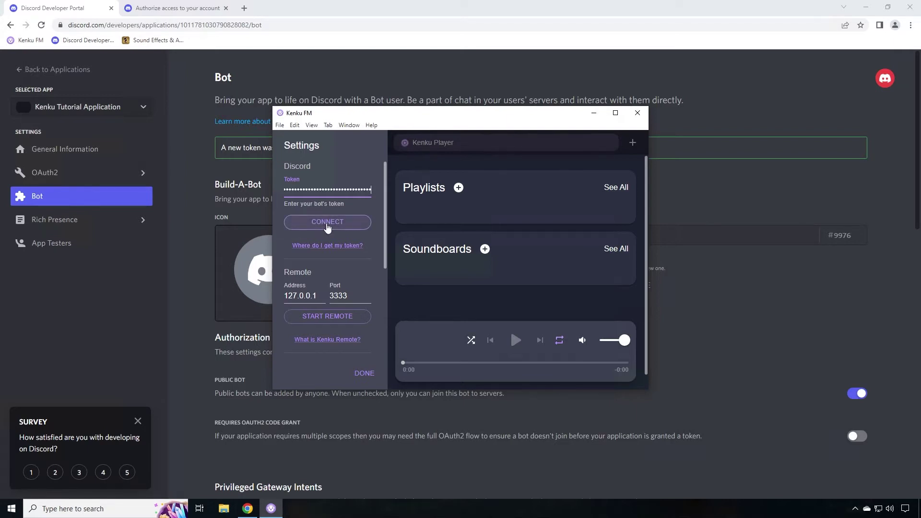
pyautogui.click(327, 224)
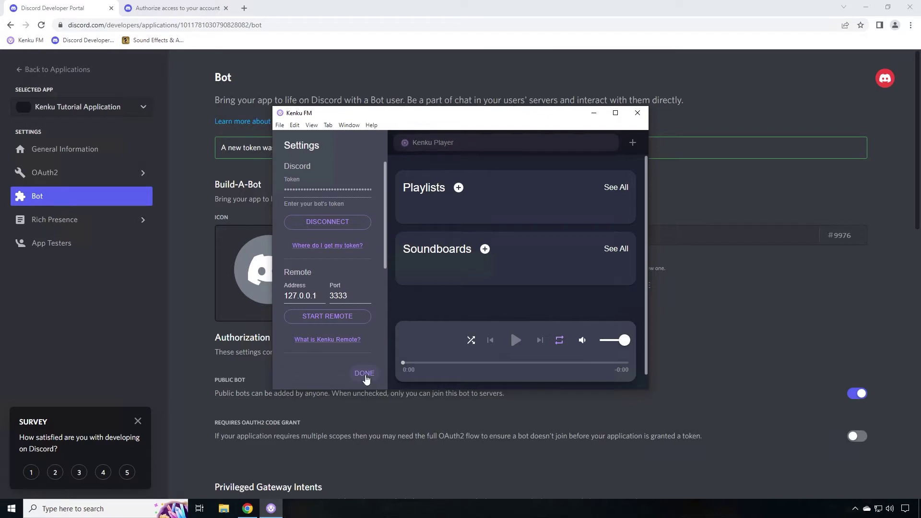
pyautogui.click(364, 375)
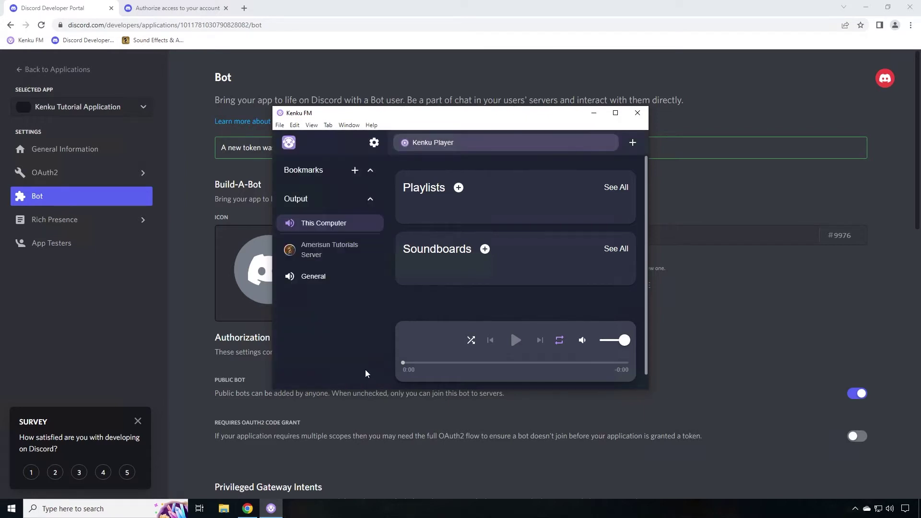
# Minimize Chrome, move the Kenku FM window to the desktop's upper-left area and open Discord
pyautogui.click(865, 7)
pyautogui.moveTo(510, 119); pyautogui.dragTo(257, 62)
pyautogui.click(855, 509)
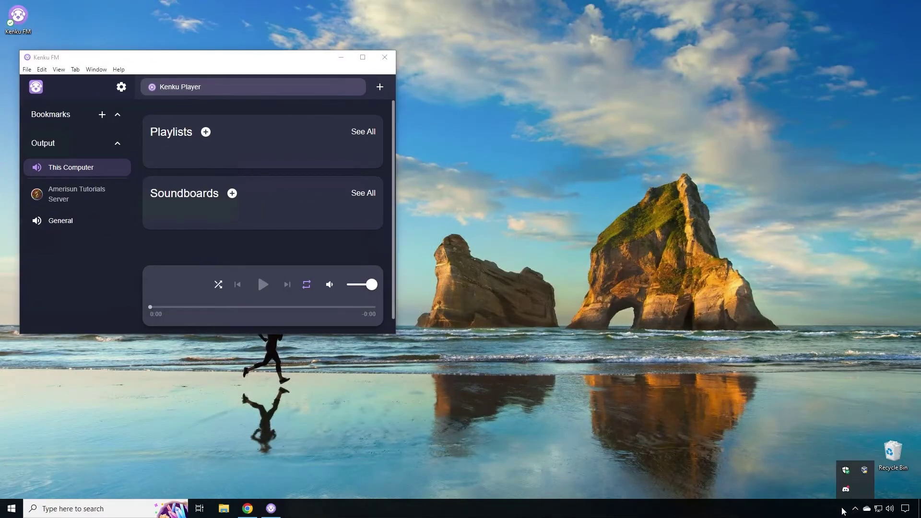
pyautogui.click(845, 490)
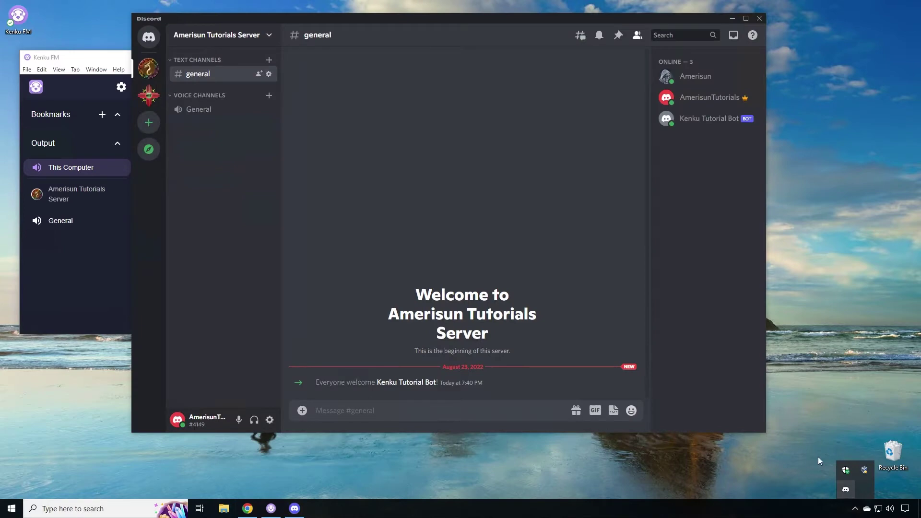
# Shrink the Discord window, place it beside Kenku FM, and route Kenku FM's output to the General voice channel
pyautogui.click(760, 430)
pyautogui.moveTo(760, 429); pyautogui.dragTo(576, 270)
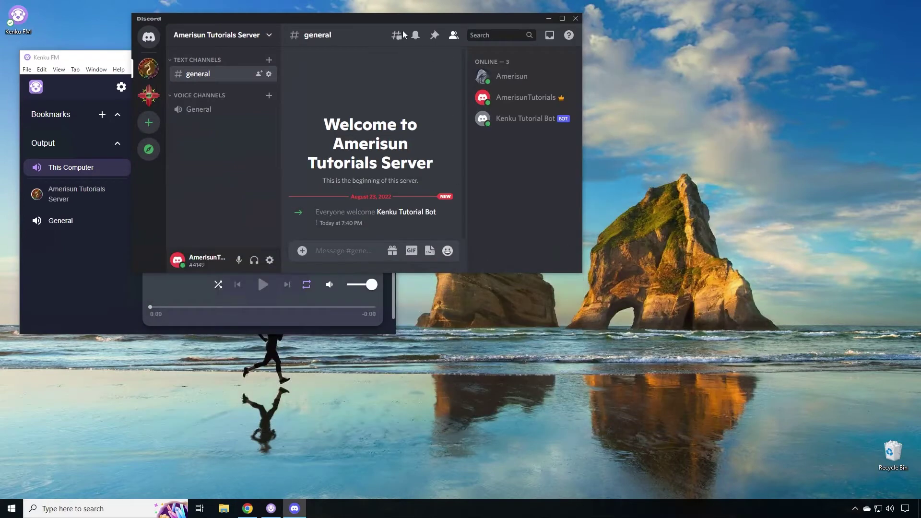
pyautogui.moveTo(405, 25); pyautogui.dragTo(676, 82)
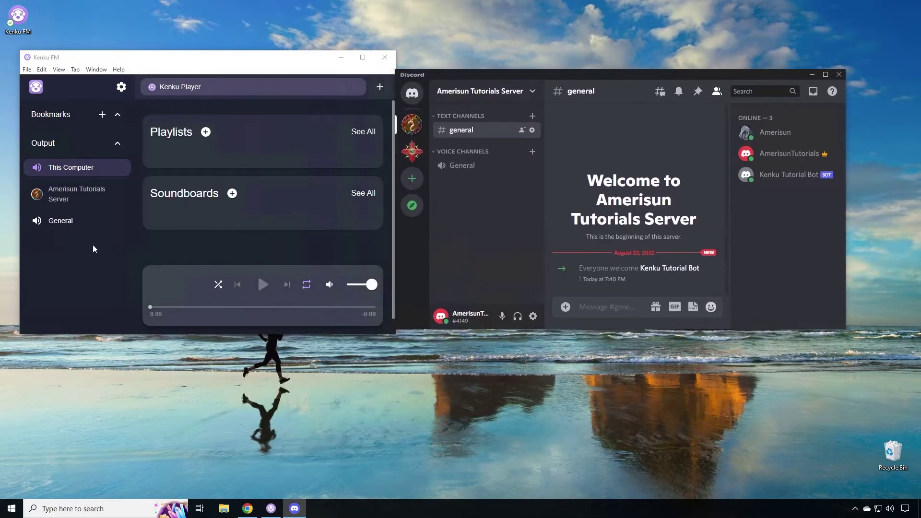
pyautogui.click(56, 223)
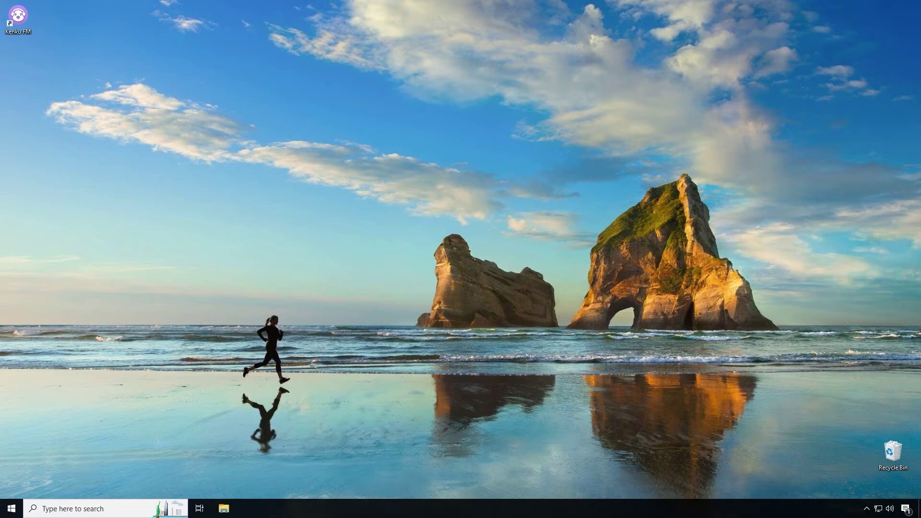
# Launch Kenku FM, and copy the Share Audio link from Syrinscape's online player in Chrome
pyautogui.press('super')
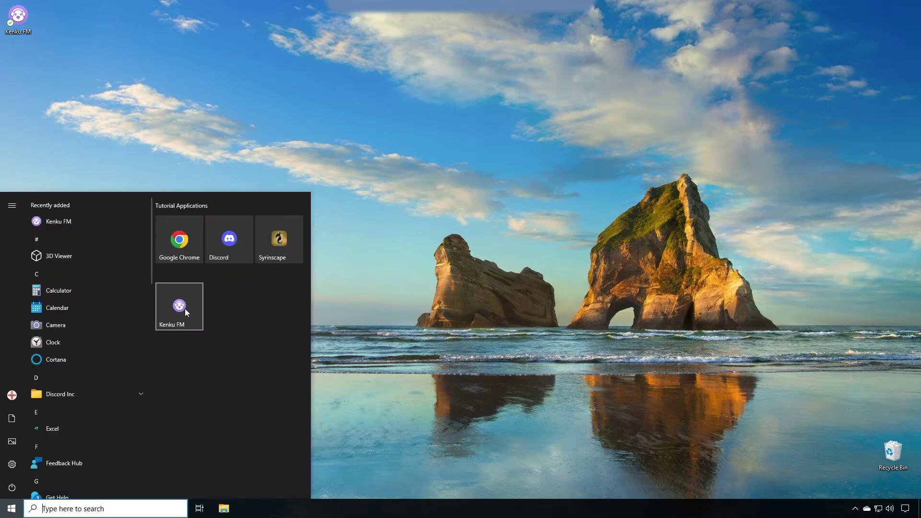
pyautogui.click(183, 312)
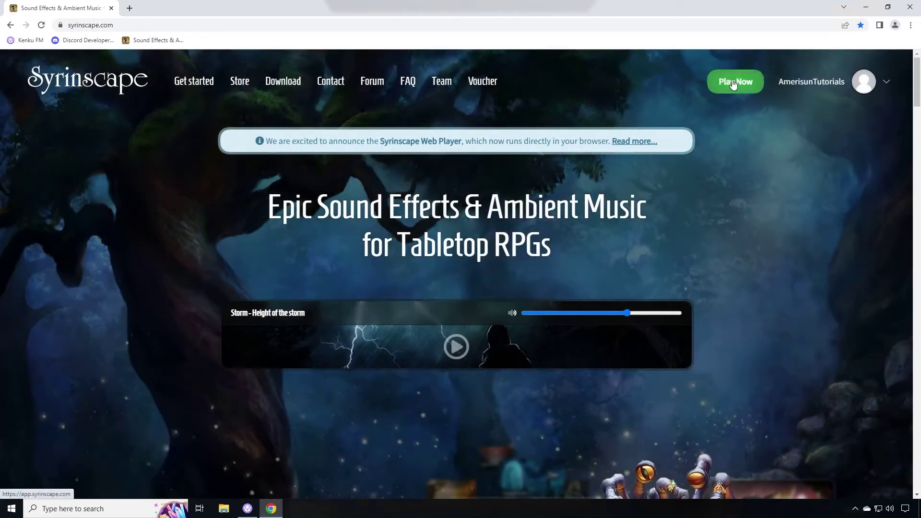
pyautogui.click(732, 84)
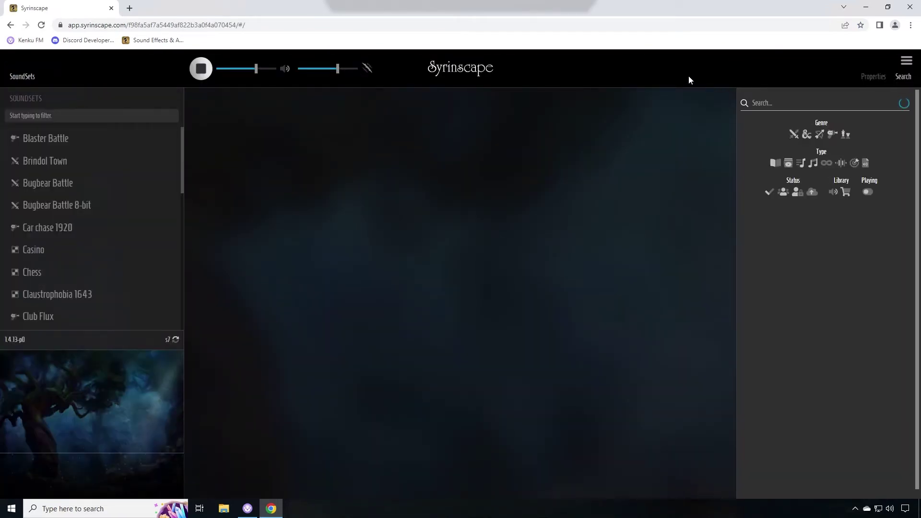
pyautogui.click(906, 65)
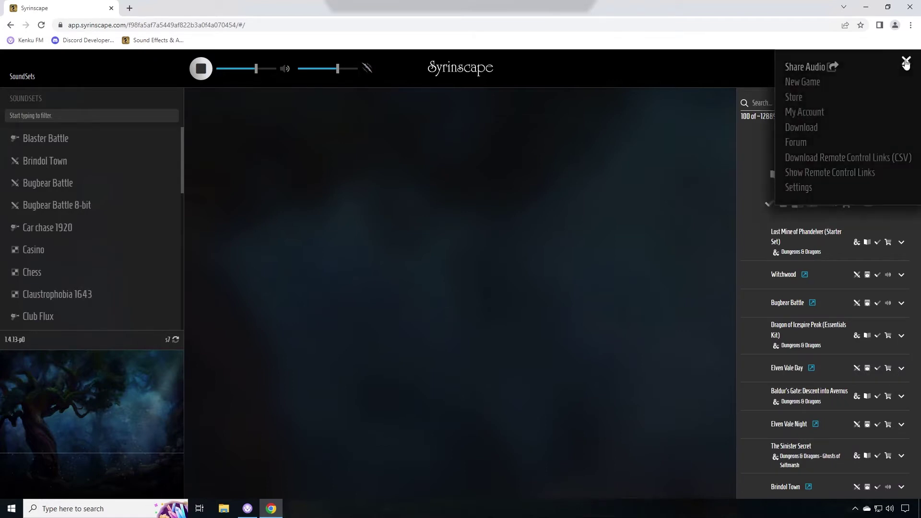
pyautogui.click(809, 68)
# Switch to Kenku FM and add a bookmark named Syrinscape using the copied Share Audio link
pyautogui.click(253, 509)
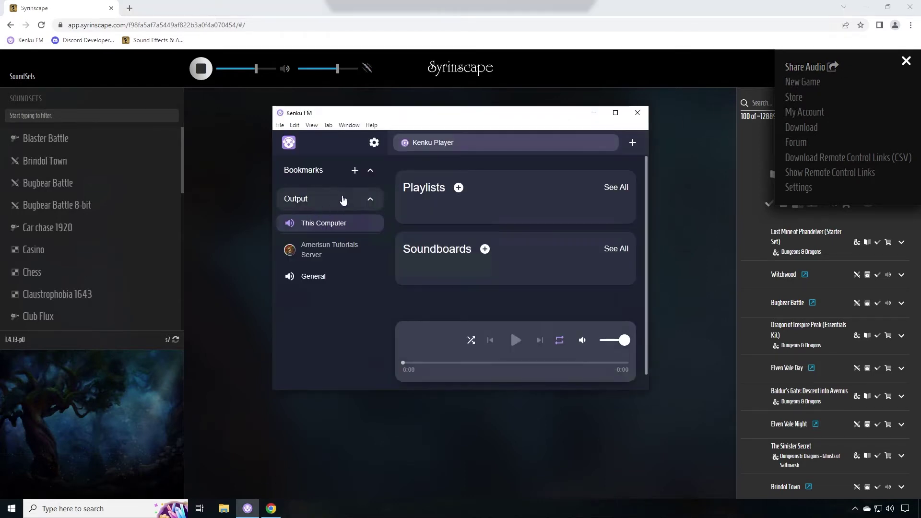
pyautogui.click(355, 171)
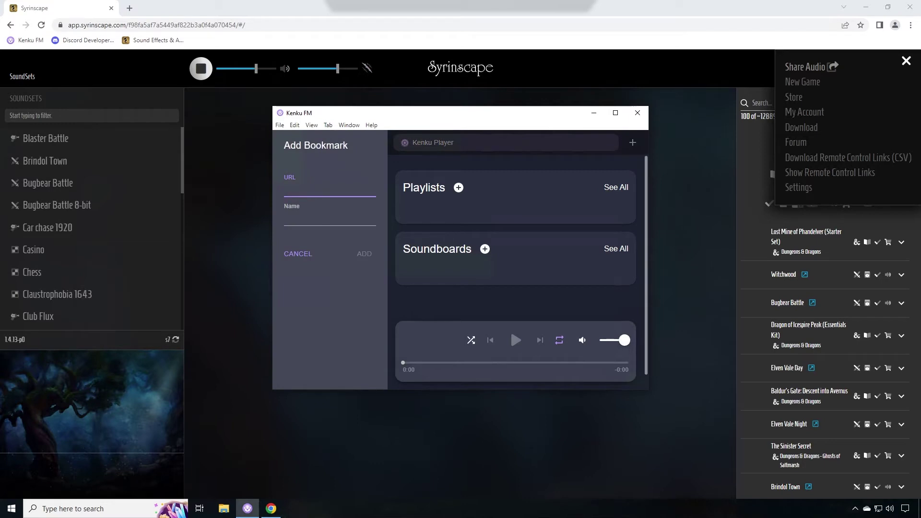
pyautogui.hotkey('ctrl', 'v')
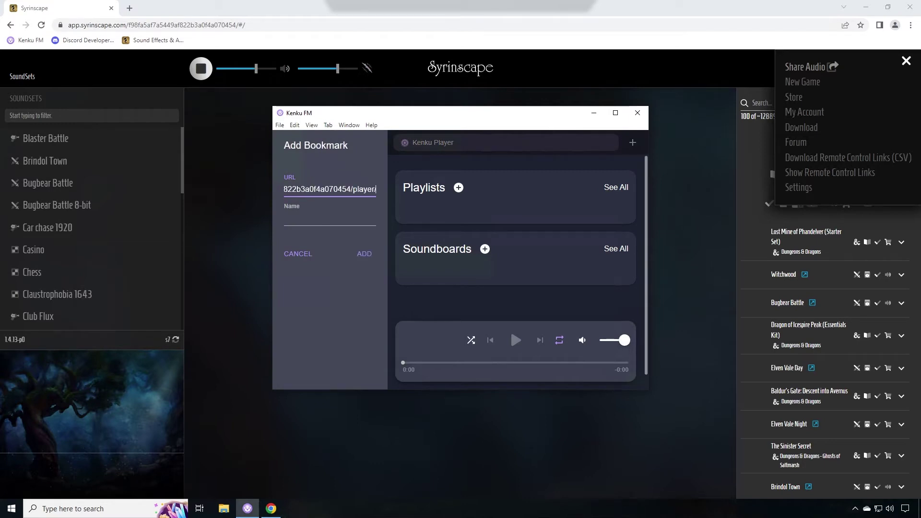
pyautogui.press('Tab')
pyautogui.write('Syr')
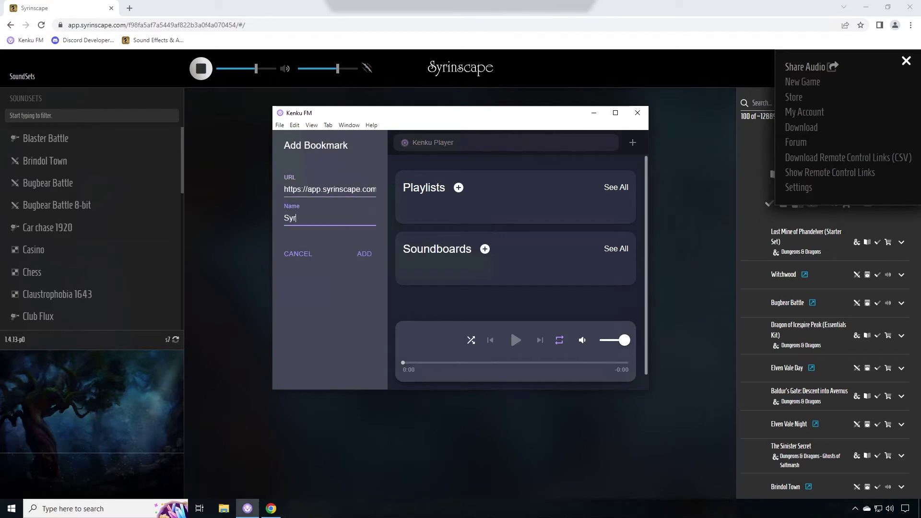
pyautogui.write('inscape')
pyautogui.click(365, 257)
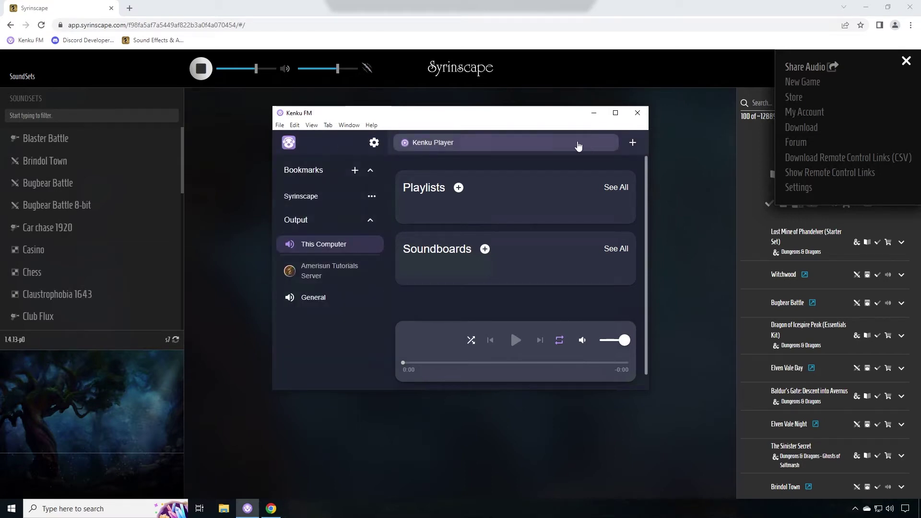
# Open the Syrinscape bookmark in the maximized Kenku FM window and set the output to the General voice channel
pyautogui.click(616, 112)
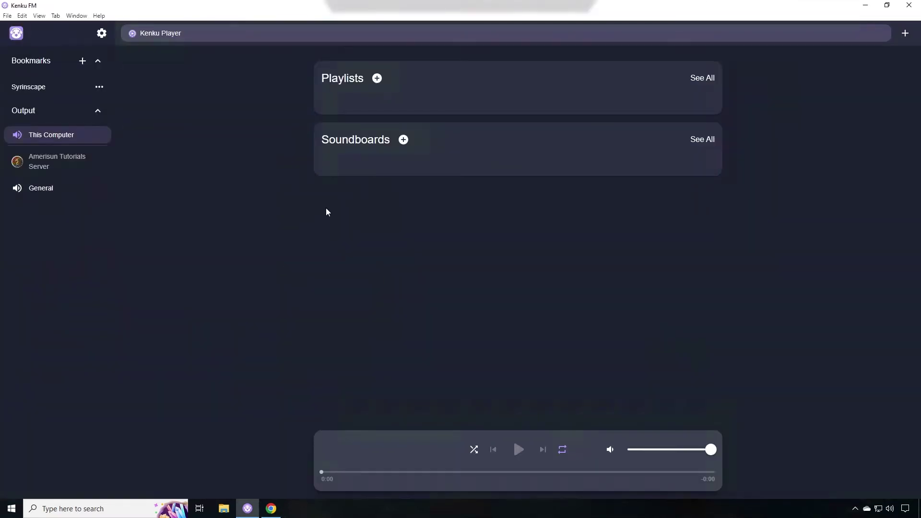
pyautogui.click(30, 87)
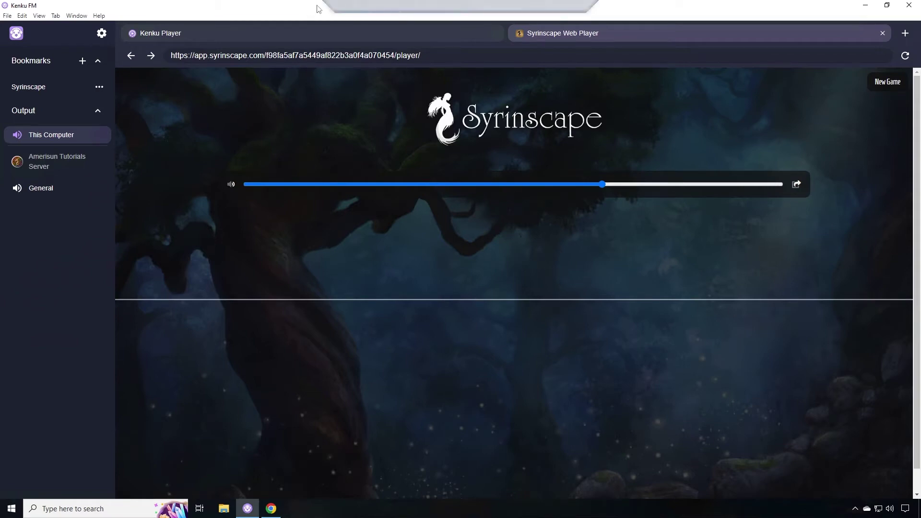
pyautogui.click(50, 188)
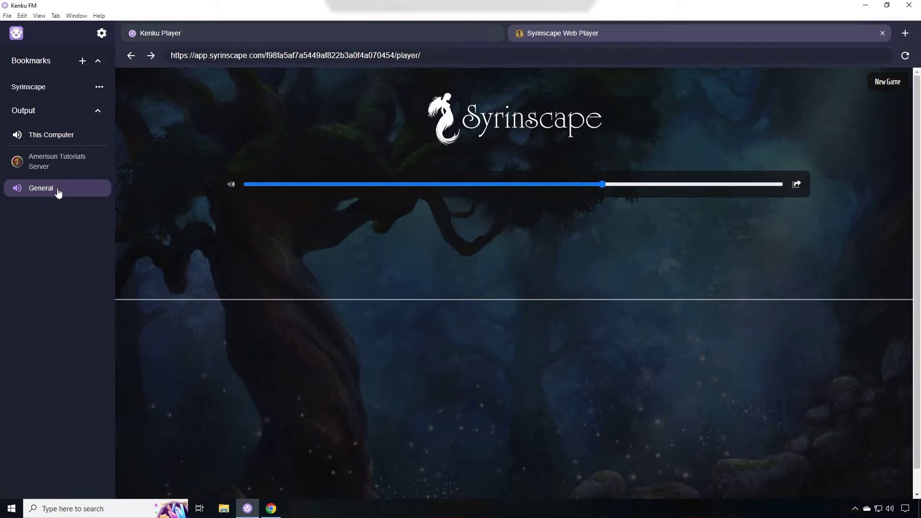
# Open the Syrinscape bookmark again, close the duplicate player tab, and lower the remaining player's volume to about 41%
pyautogui.click(31, 89)
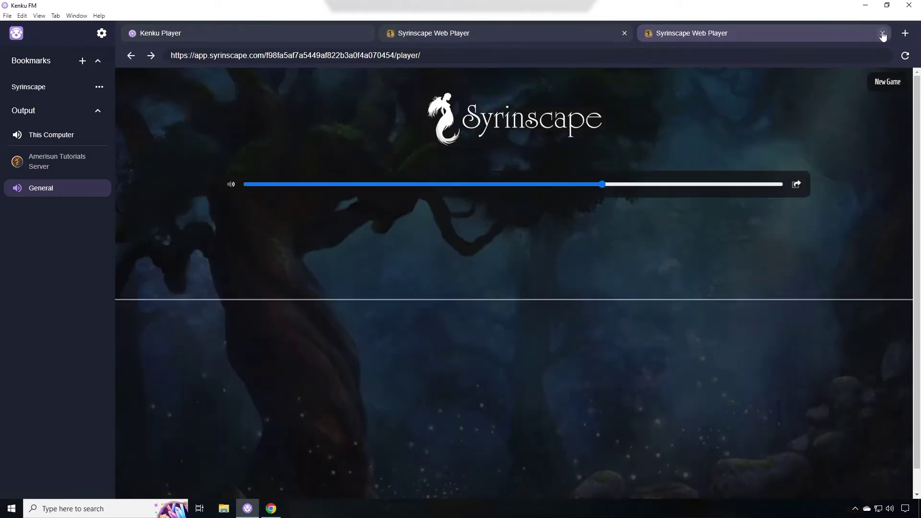
pyautogui.click(882, 33)
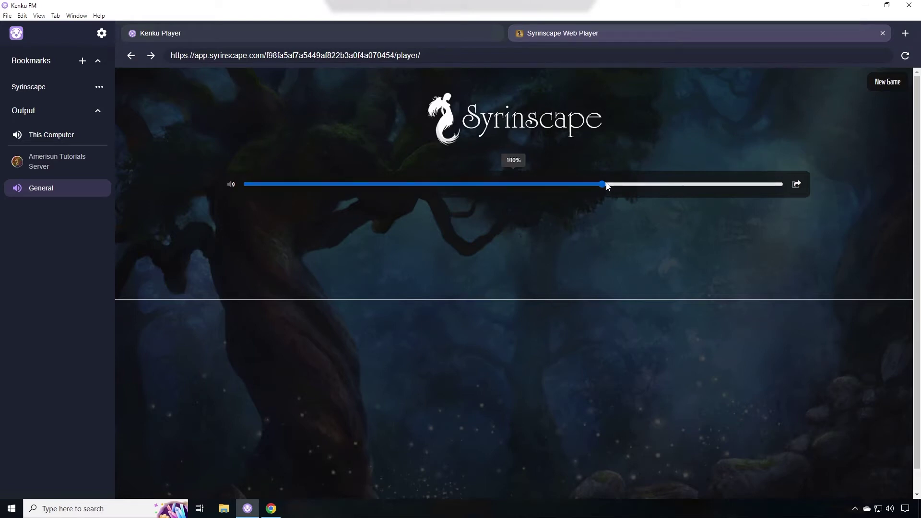
pyautogui.moveTo(602, 183); pyautogui.dragTo(438, 199)
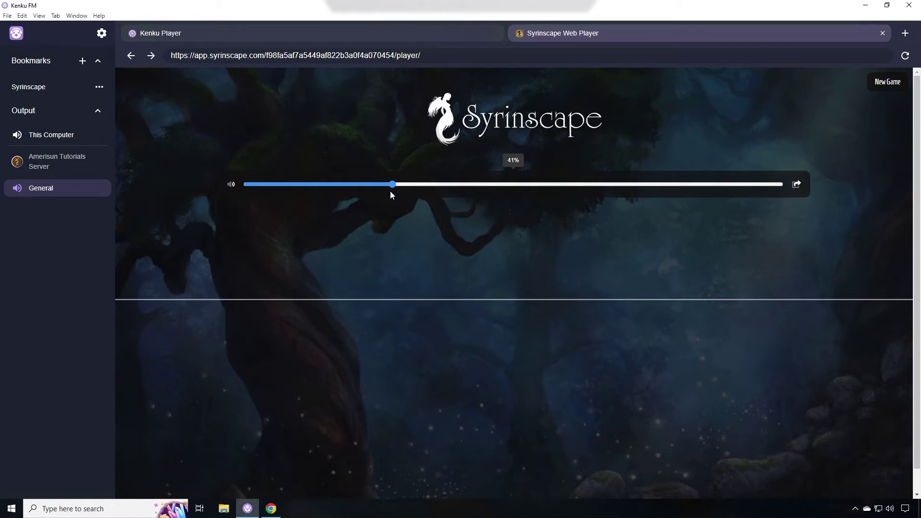
# Switch to Chrome, open Syrinscape's Blaster Battle soundset, and play its Laser shot and Blaster impact elements
pyautogui.click(271, 509)
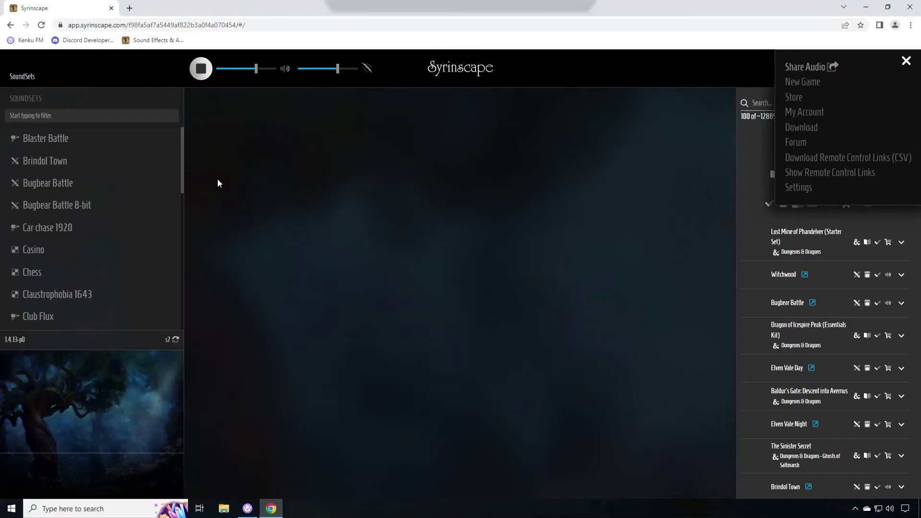
pyautogui.click(44, 139)
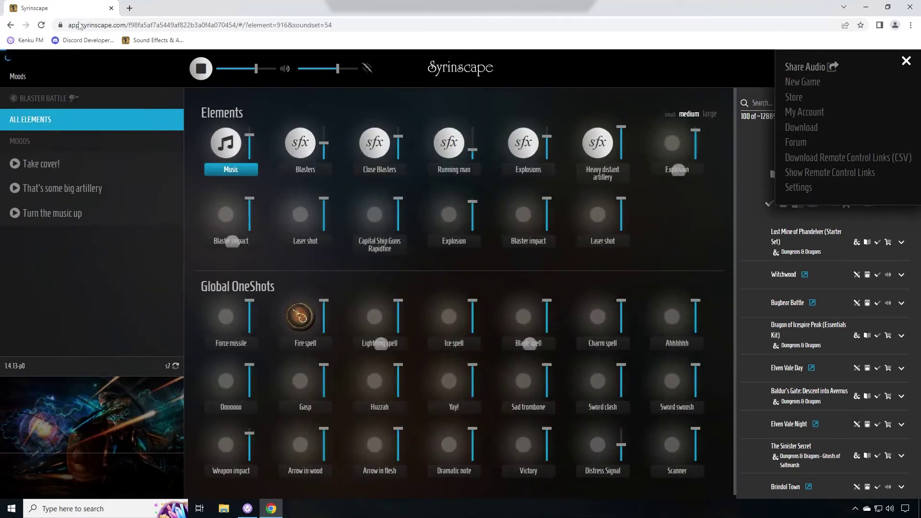
pyautogui.rightClick(75, 10)
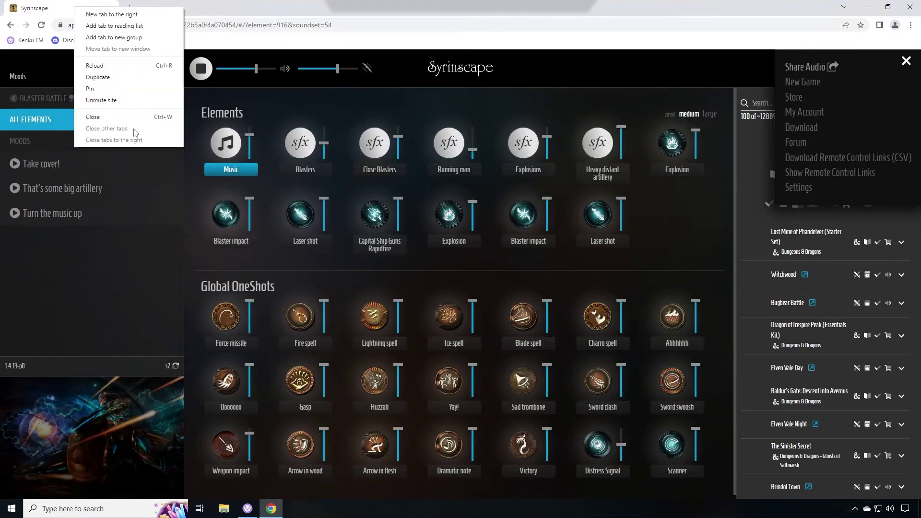
pyautogui.press('Escape')
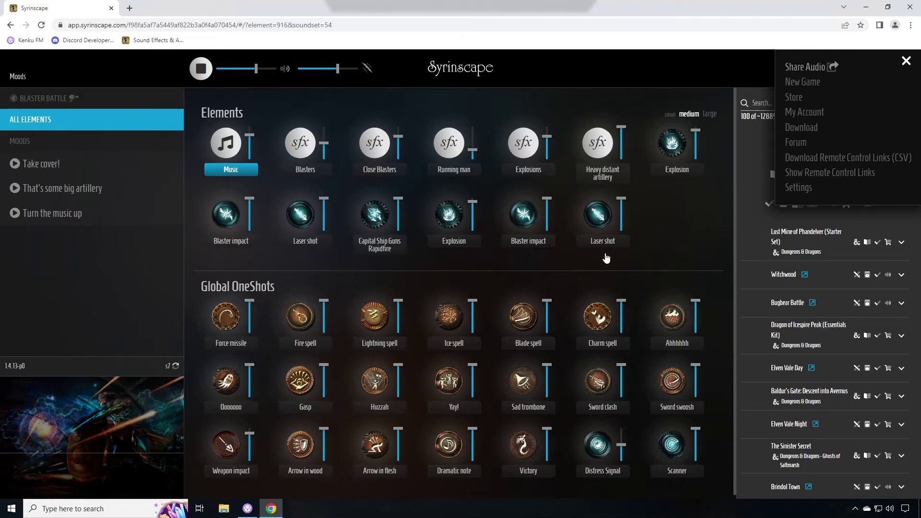
pyautogui.click(597, 221)
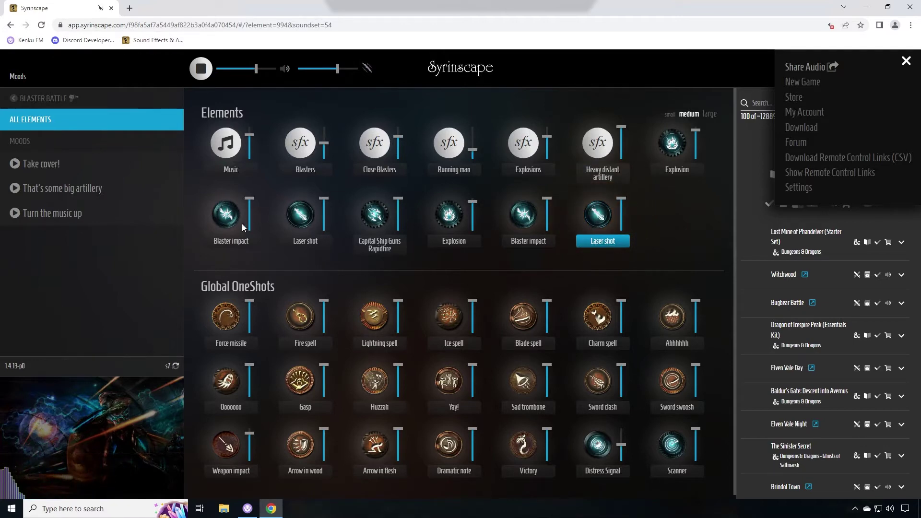
pyautogui.click(231, 219)
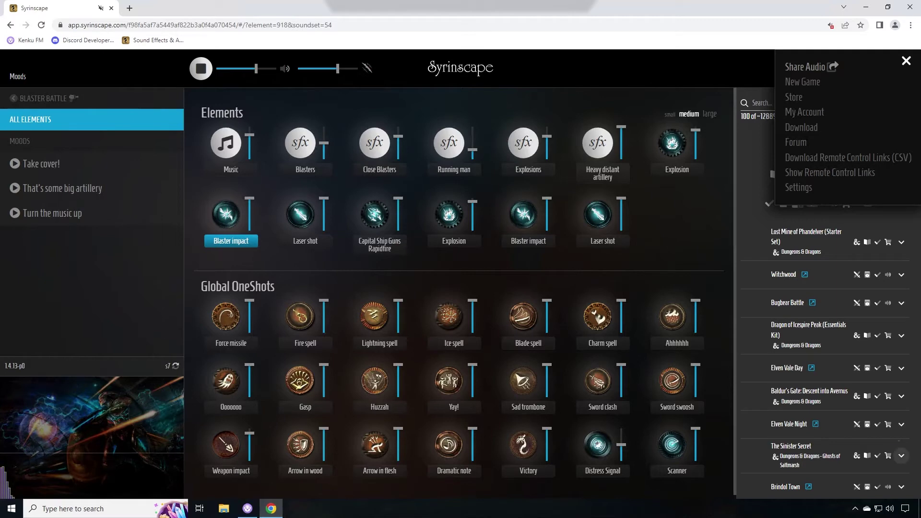
# Close Chrome and the Syrinscape Web Player tab in Kenku FM
pyautogui.click(907, 8)
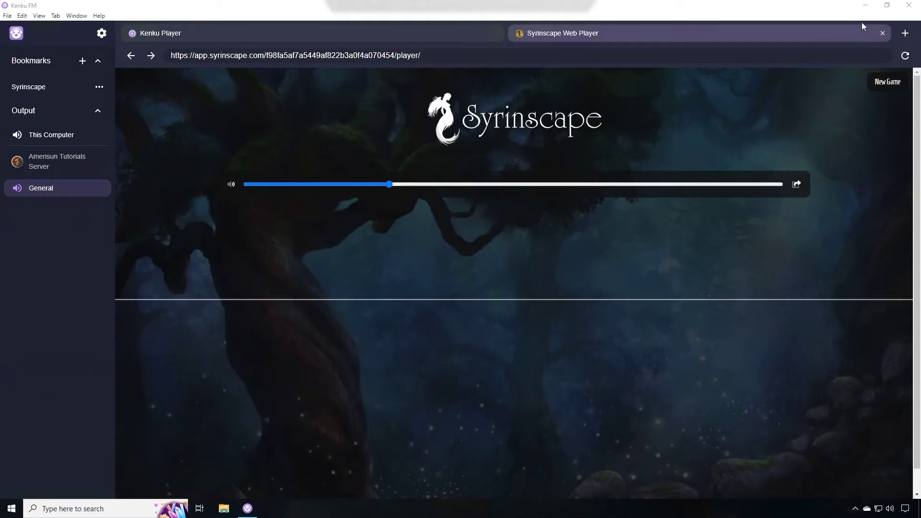
pyautogui.click(882, 33)
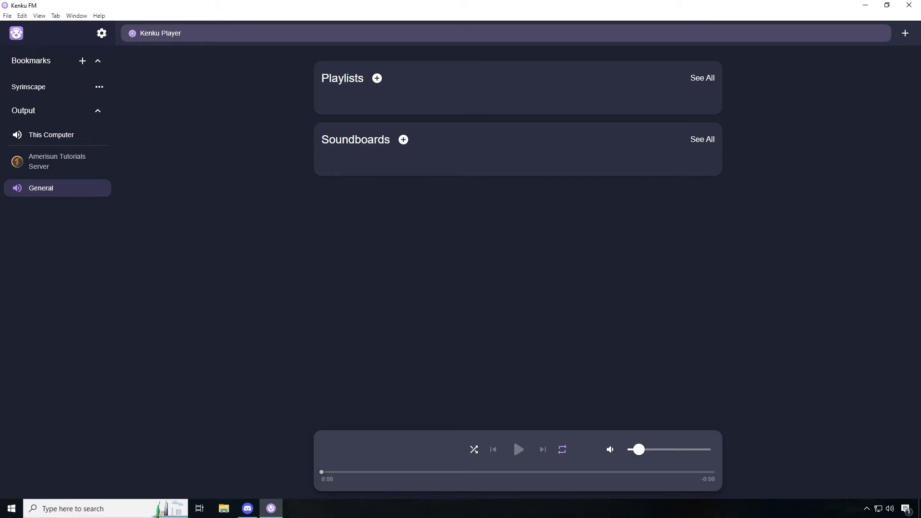
pyautogui.click(84, 61)
pyautogui.write('htt')
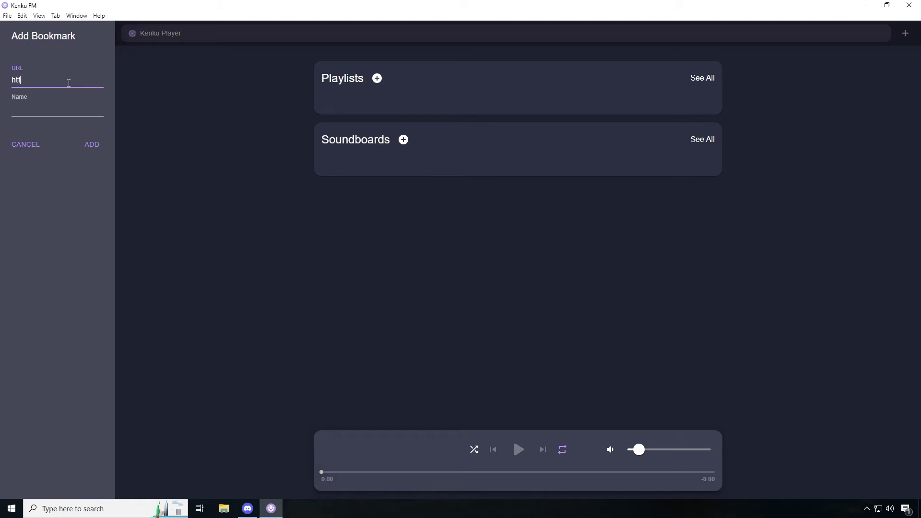
pyautogui.write('p://app.syrinscape.')
pyautogui.write('com')
pyautogui.press('Tab')
pyautogui.write('Syri')
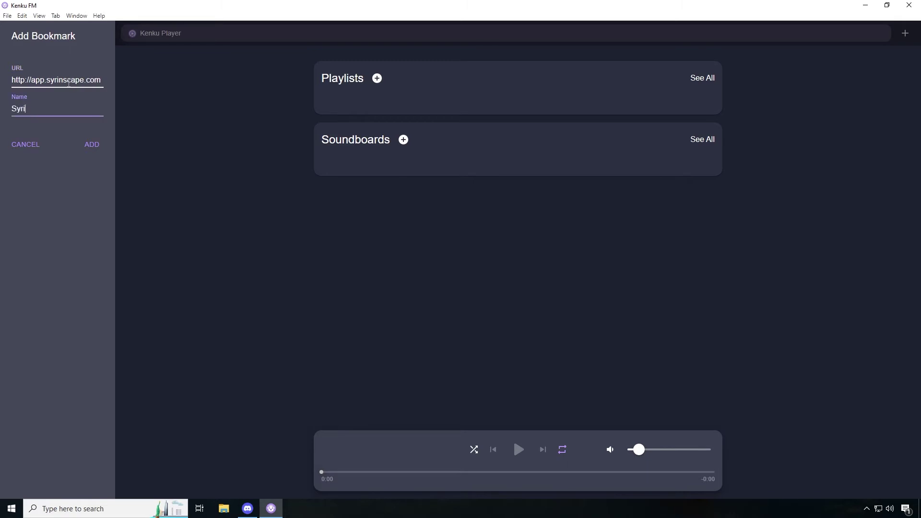
pyautogui.write('nscape Web App')
pyautogui.click(96, 145)
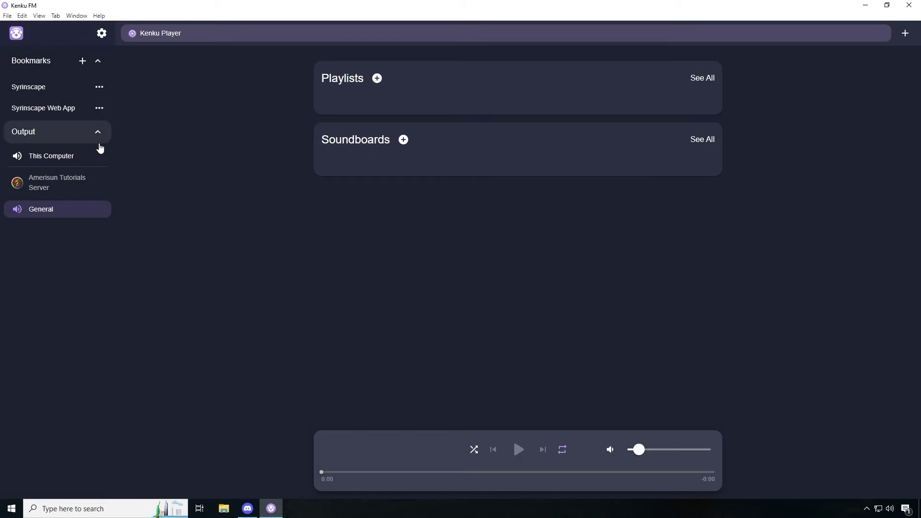
# Open the Syrinscape Web App bookmark and play the Laser shot element from the Blaster Battle soundset
pyautogui.click(55, 109)
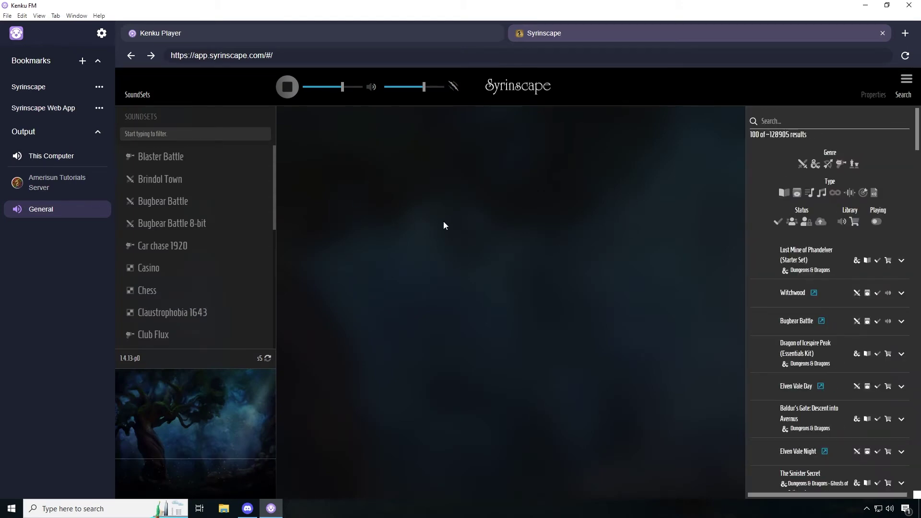
pyautogui.click(174, 156)
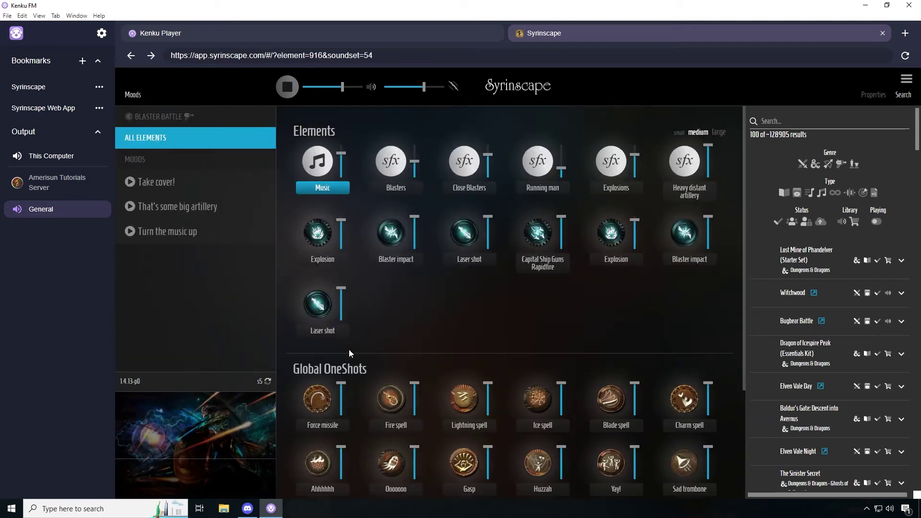
pyautogui.click(315, 309)
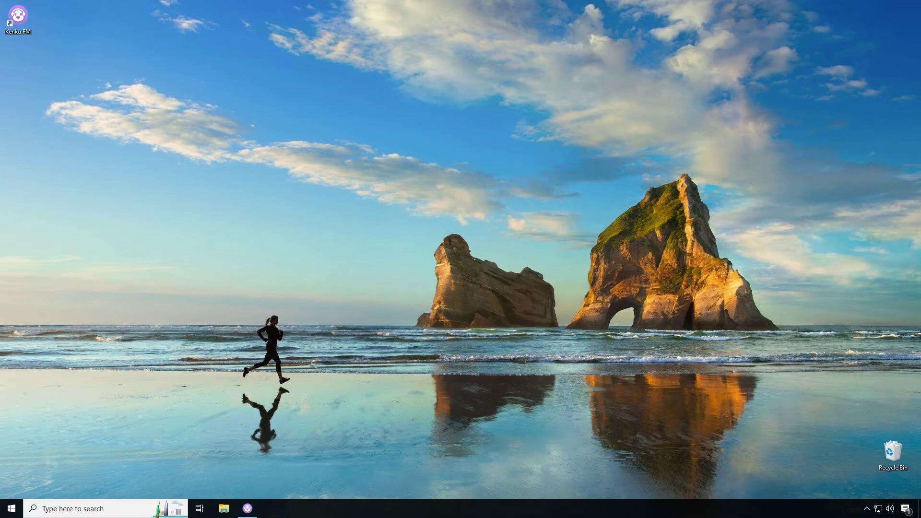
# Switch to Chrome, download VBCABLE_Driver_Pack43.zip for Windows from the VB-Audio Cable page, and show it in its folder
pyautogui.click(12, 508)
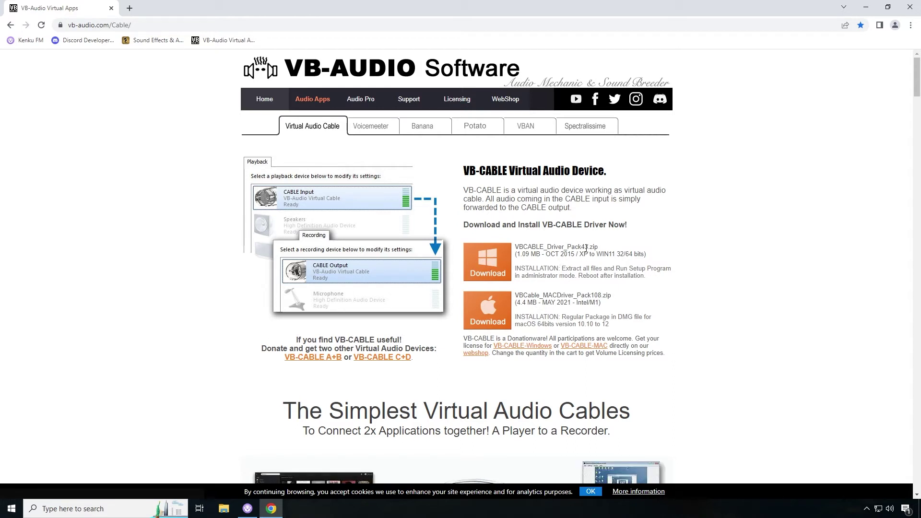
pyautogui.click(493, 259)
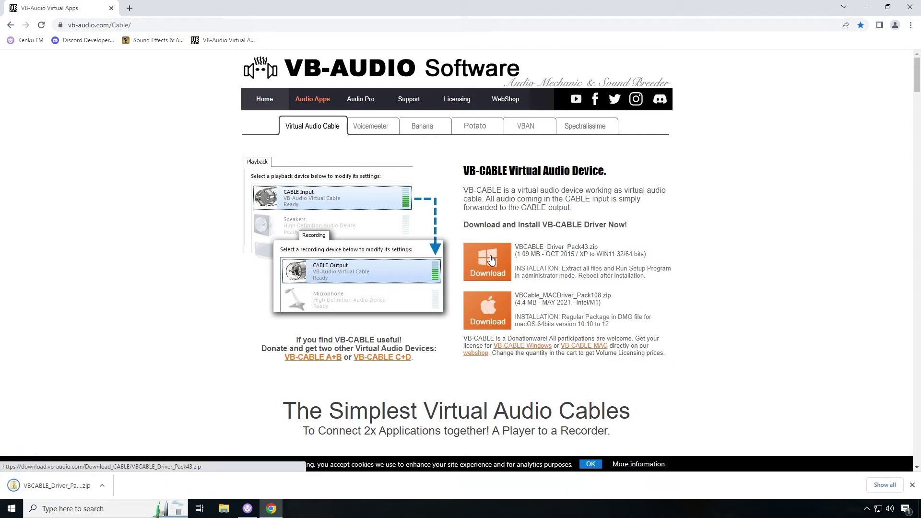
pyautogui.click(103, 486)
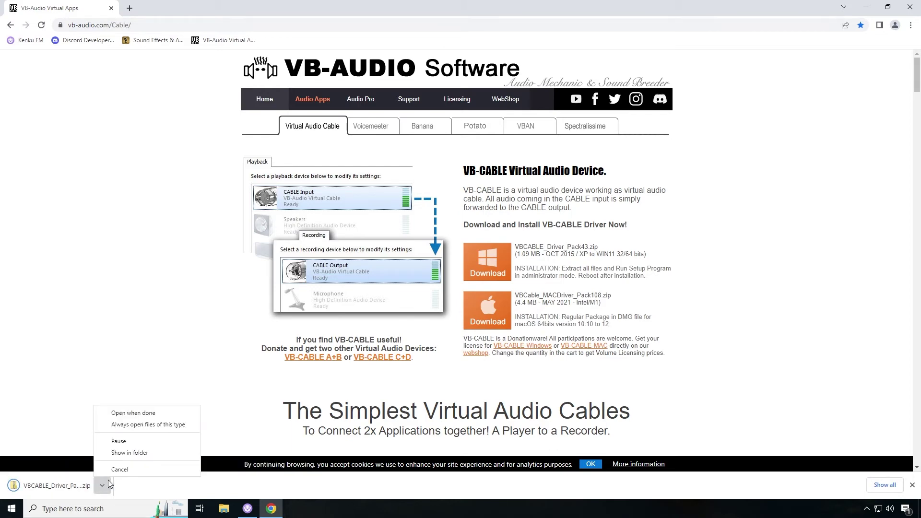
pyautogui.click(128, 456)
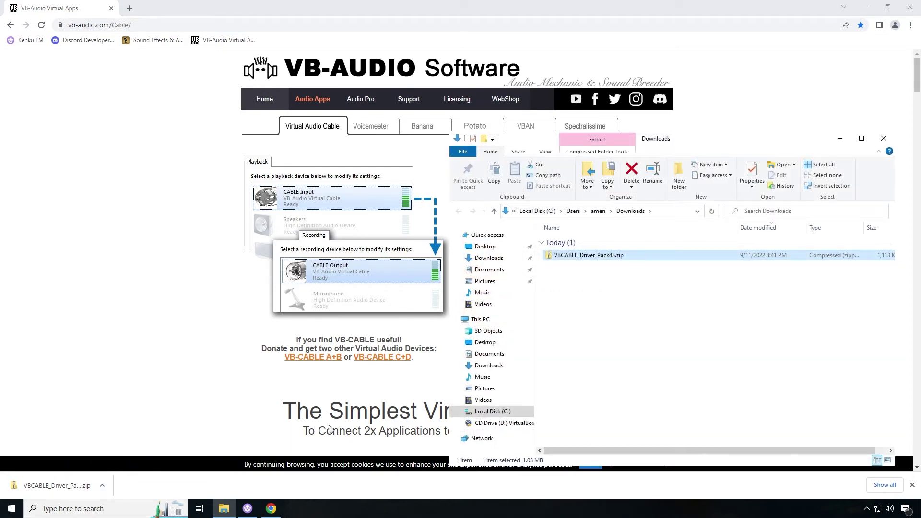
# Extract VBCABLE_Driver_Pack43.zip into the VBCABLE_Driver_Pack43 folder inside Downloads
pyautogui.rightClick(598, 258)
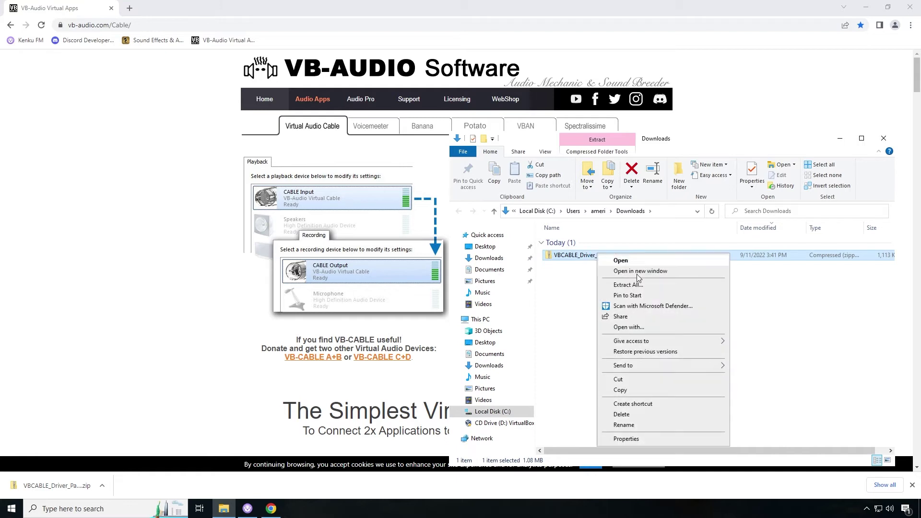
pyautogui.click(628, 285)
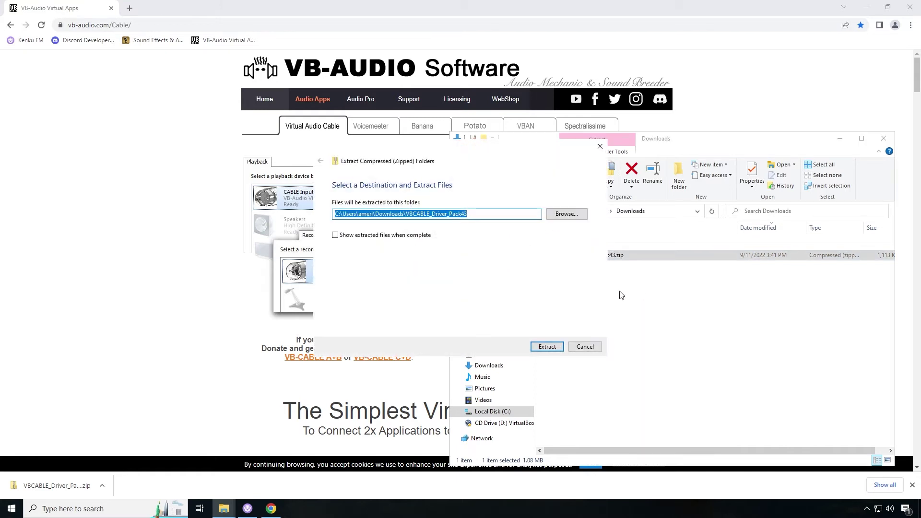
pyautogui.click(547, 347)
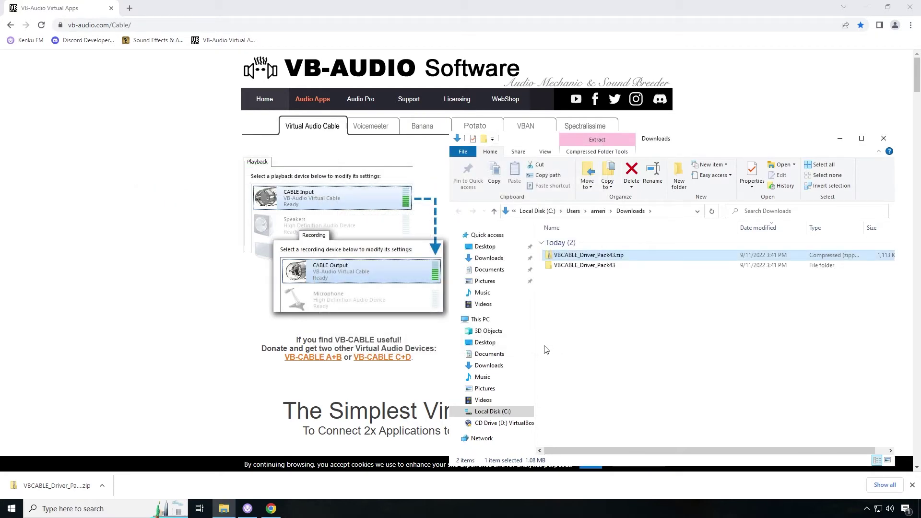
# Run VBCABLE_Setup_x64.exe from the extracted VBCABLE_Driver_Pack43 folder as administrator and install the VB-Audio Virtual Cable driver
pyautogui.click(596, 267)
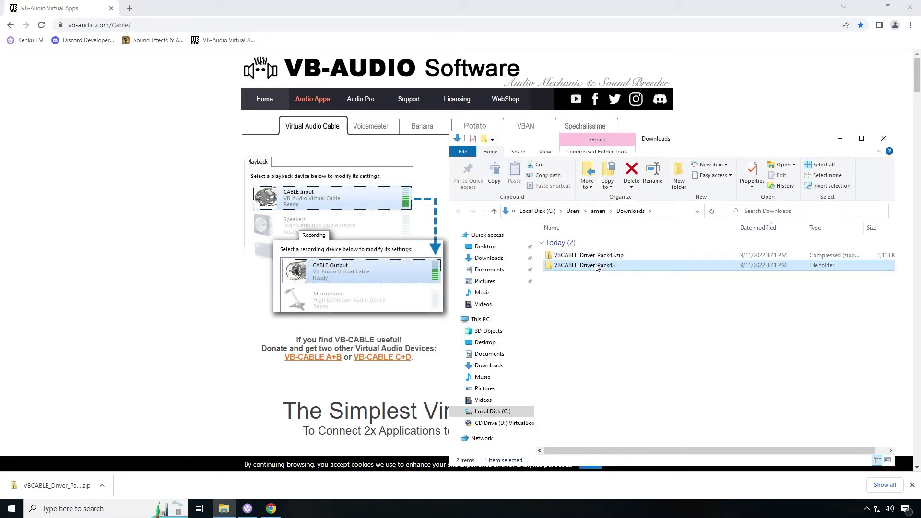
pyautogui.doubleClick(596, 267)
pyautogui.moveTo(673, 144); pyautogui.dragTo(582, 91)
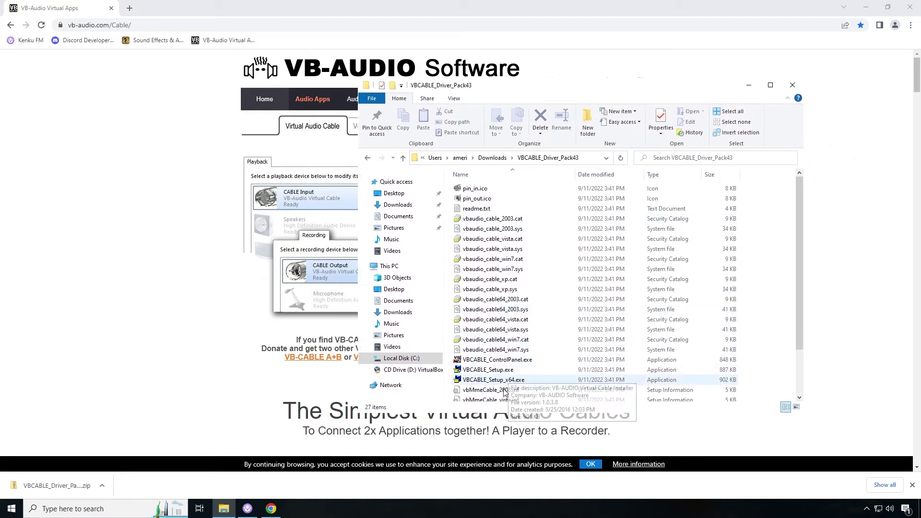
pyautogui.scroll(-2, 504, 390)
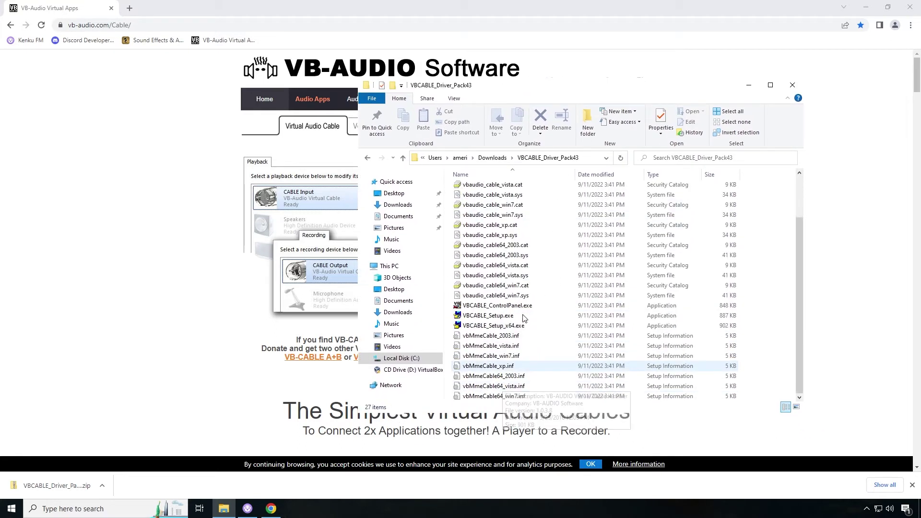
pyautogui.rightClick(506, 327)
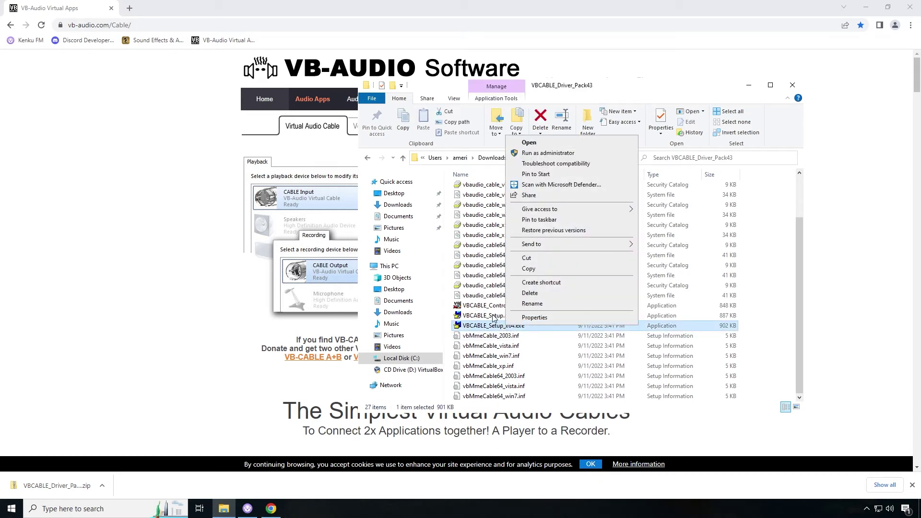
pyautogui.click(551, 154)
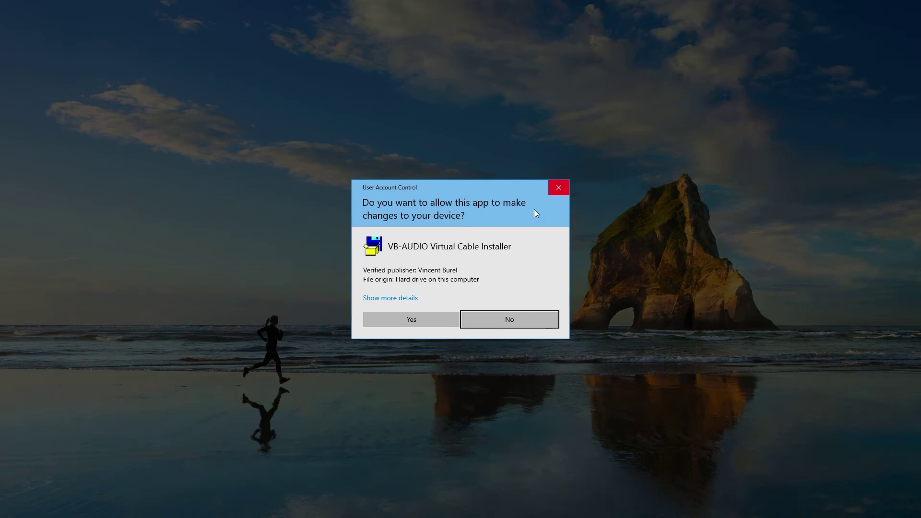
pyautogui.click(430, 319)
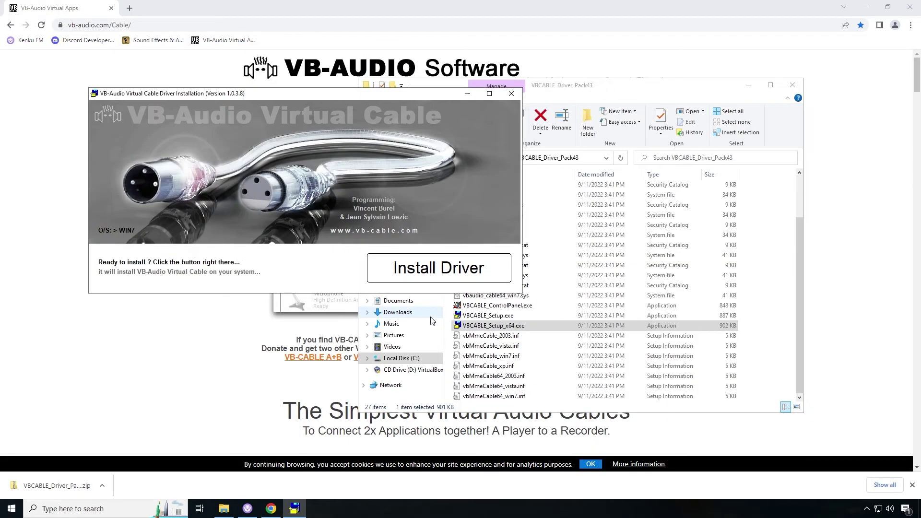
pyautogui.click(424, 282)
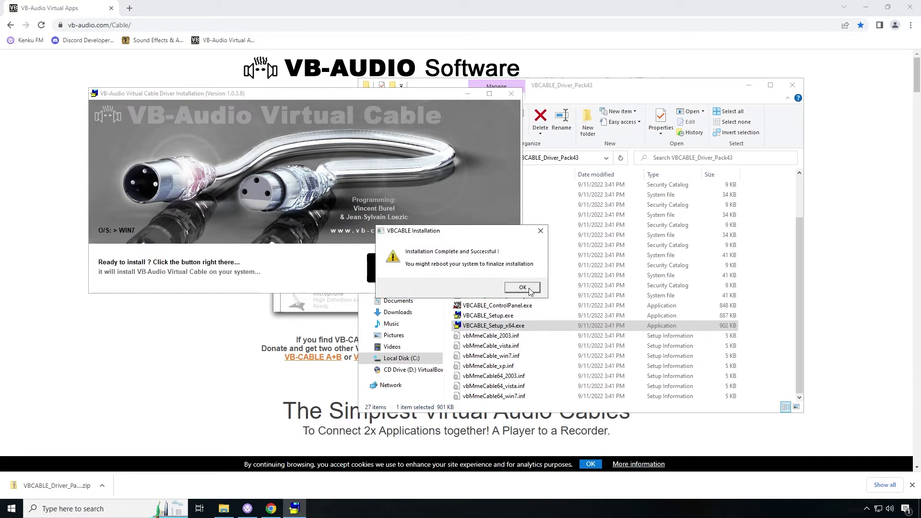
pyautogui.click(522, 288)
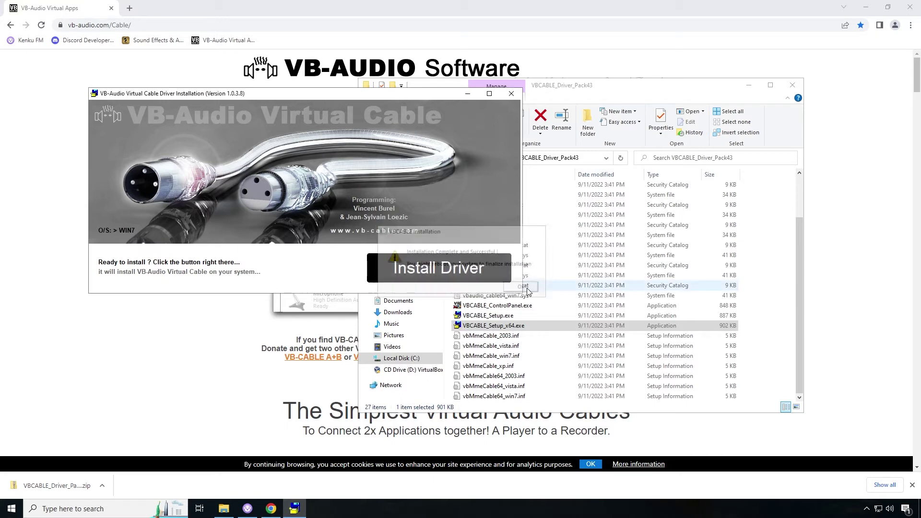
# Restart the computer to finalize the VB-CABLE driver installation
pyautogui.click(11, 509)
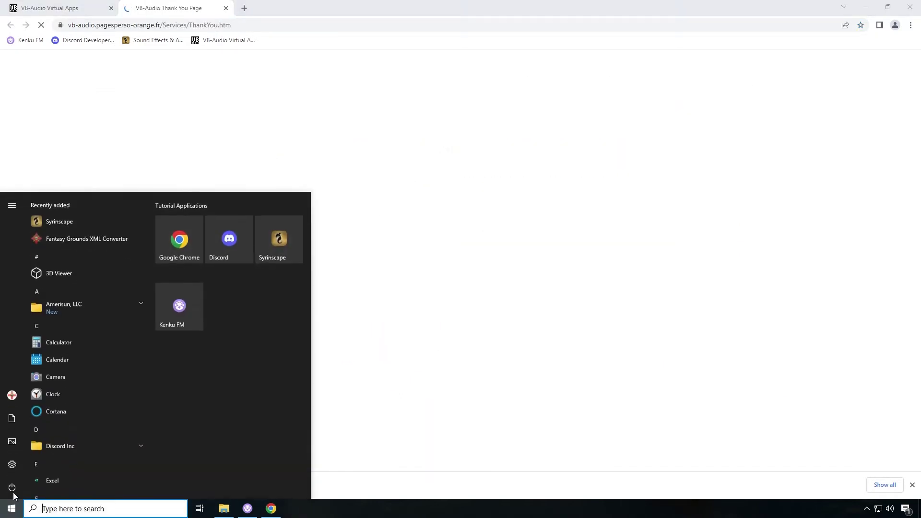
pyautogui.click(12, 487)
pyautogui.click(30, 464)
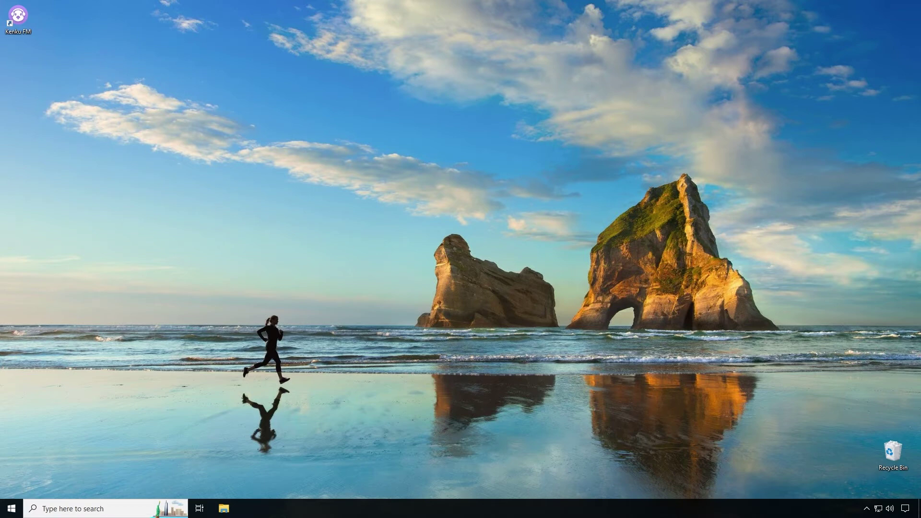
# Set the Windows playback device to Speakers (High Definition Audio Device)
pyautogui.click(890, 508)
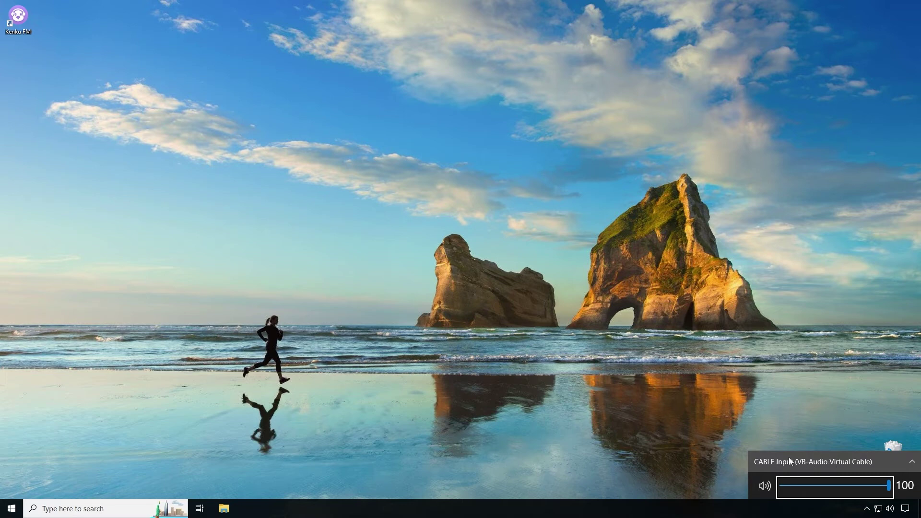
pyautogui.click(859, 457)
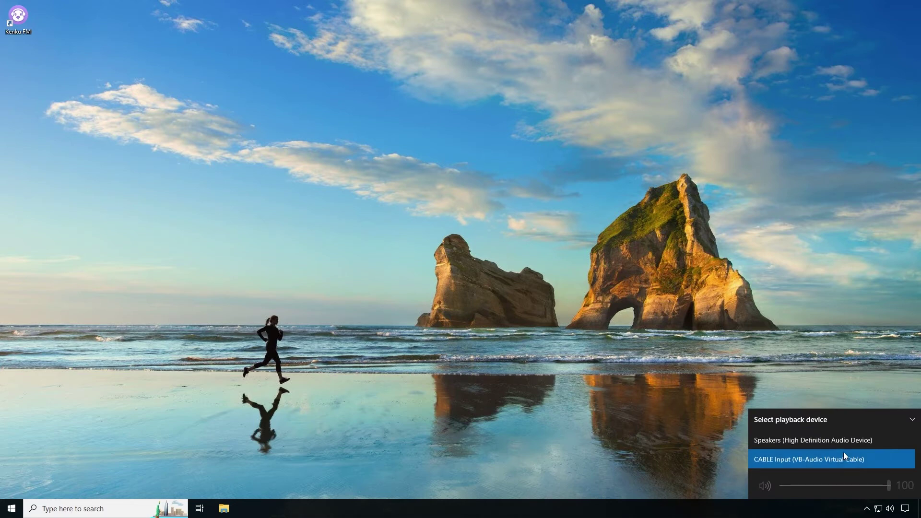
pyautogui.click(817, 440)
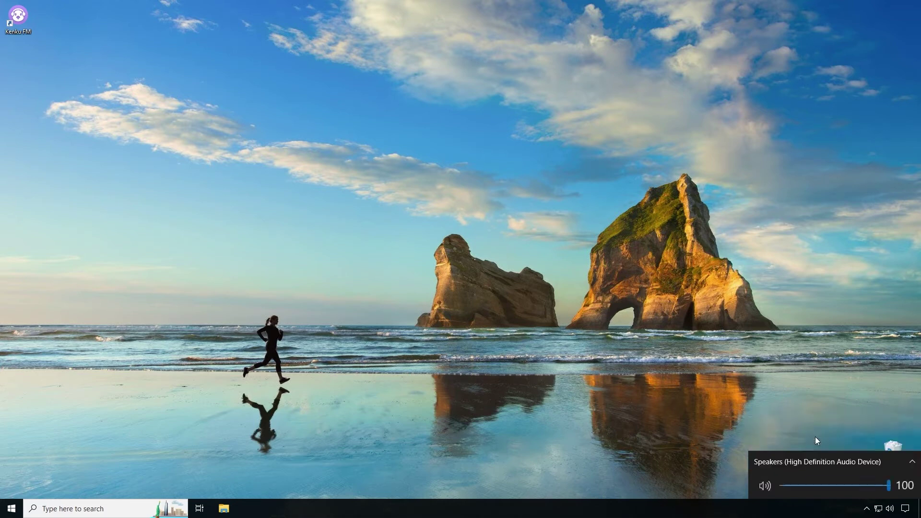
pyautogui.click(817, 406)
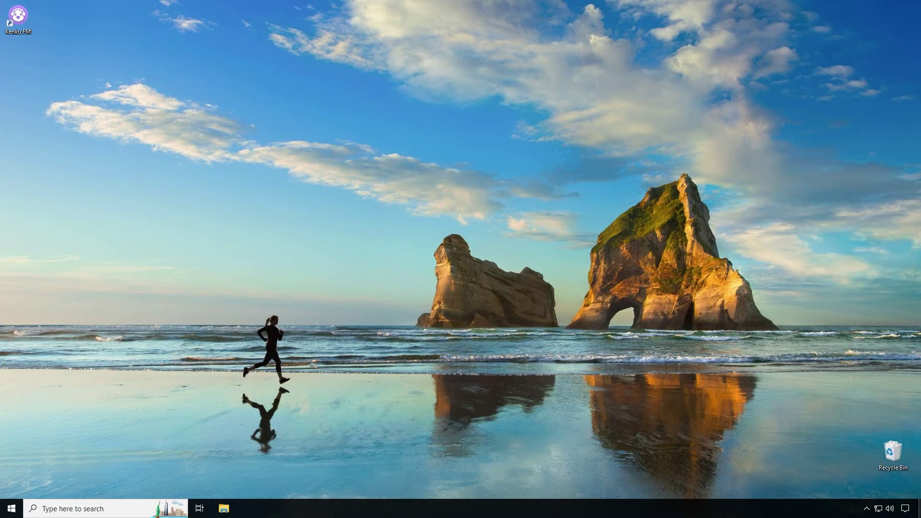
# Open Syrinscape's download page in Chrome and download the Syrinscape Fantasy Player for Windows
pyautogui.click(11, 509)
pyautogui.click(174, 245)
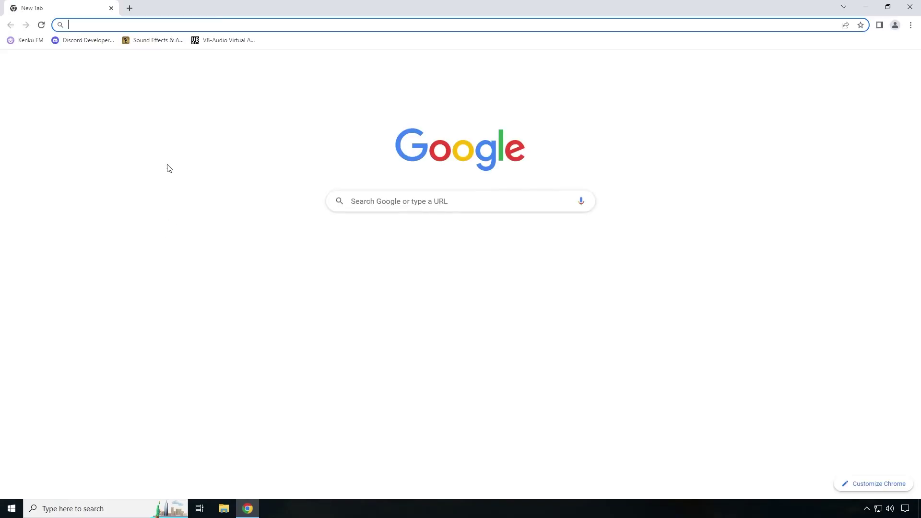
pyautogui.click(137, 42)
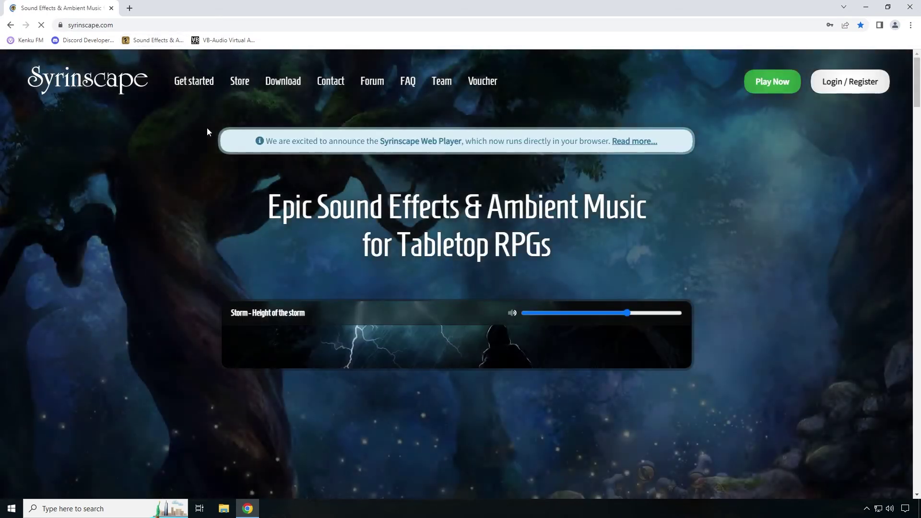
pyautogui.click(276, 87)
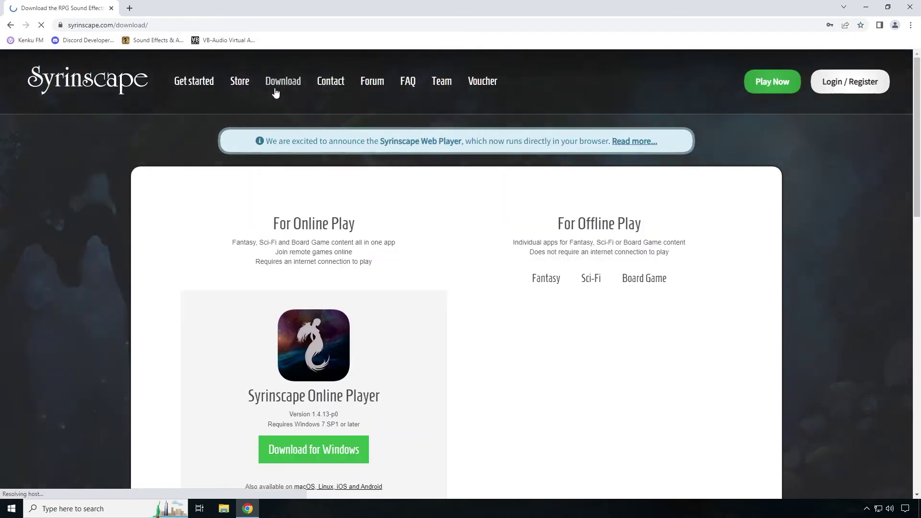
pyautogui.scroll(-1, 835, 294)
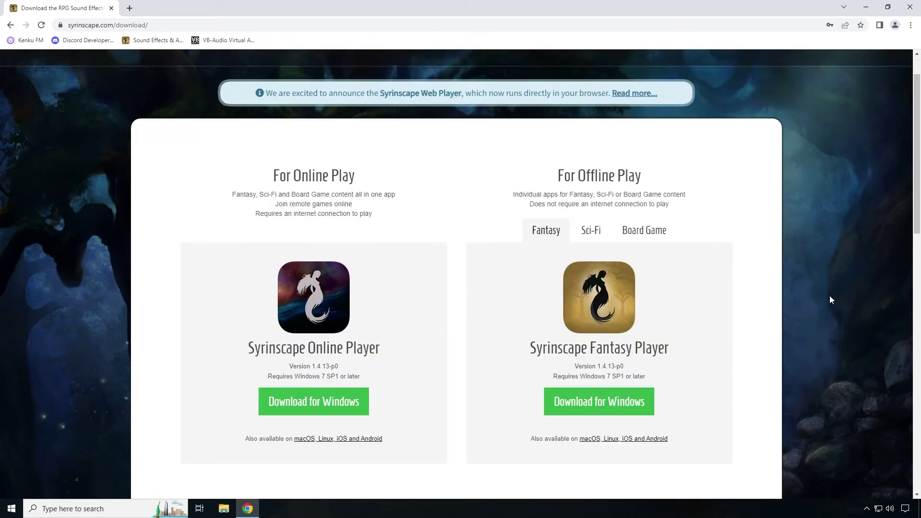
pyautogui.scroll(-1, 830, 295)
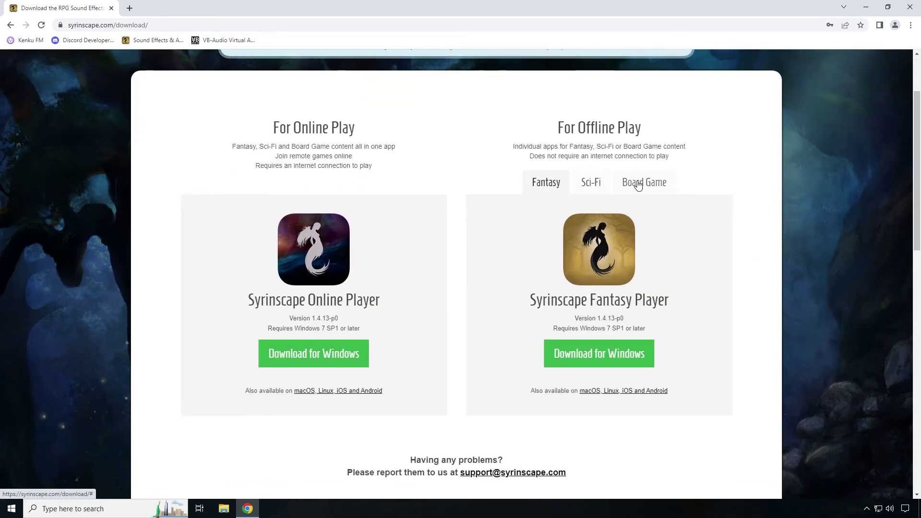
pyautogui.click(602, 357)
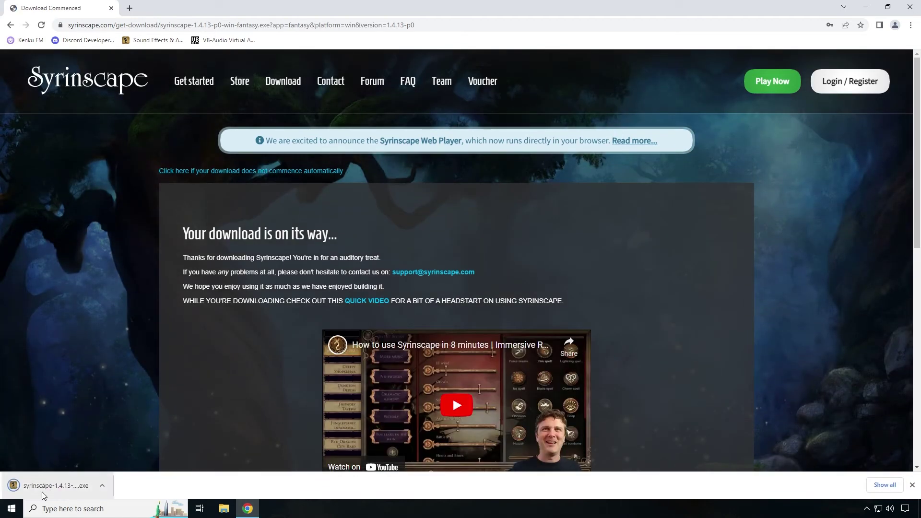
# Install Syrinscape 1.4.13-p0 with the license accepted and default folders, run it on completion, and close Chrome
pyautogui.click(46, 491)
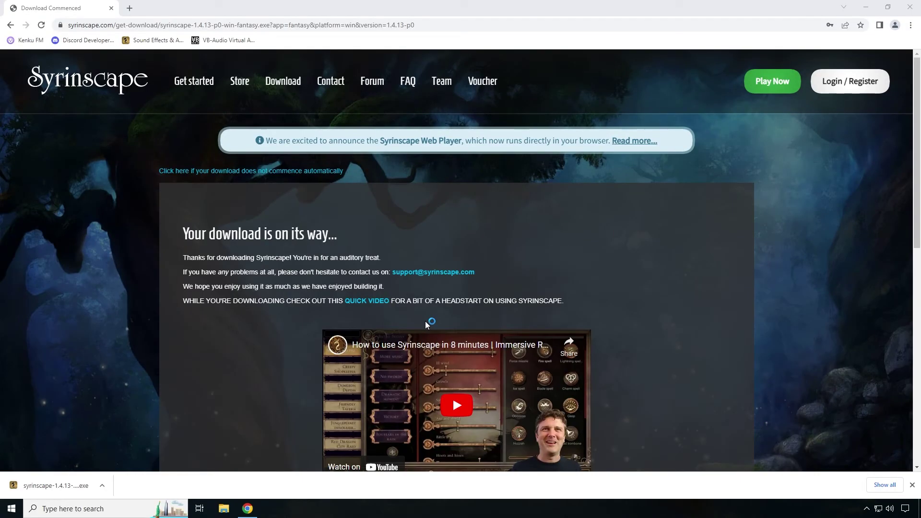
pyautogui.click(394, 301)
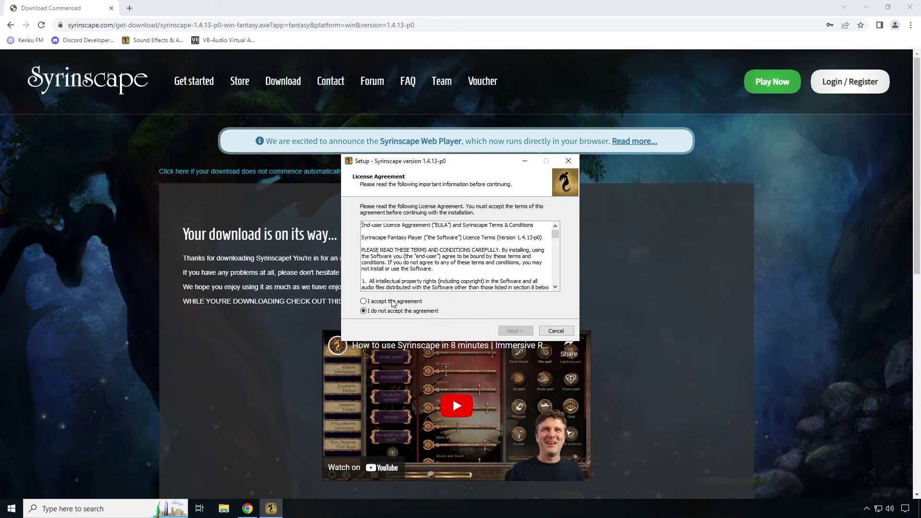
pyautogui.click(514, 331)
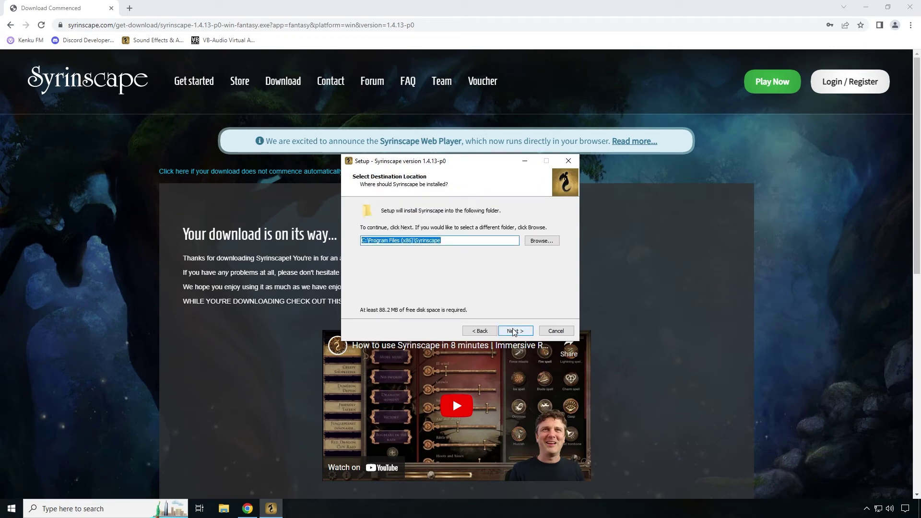
pyautogui.click(515, 331)
pyautogui.click(514, 331)
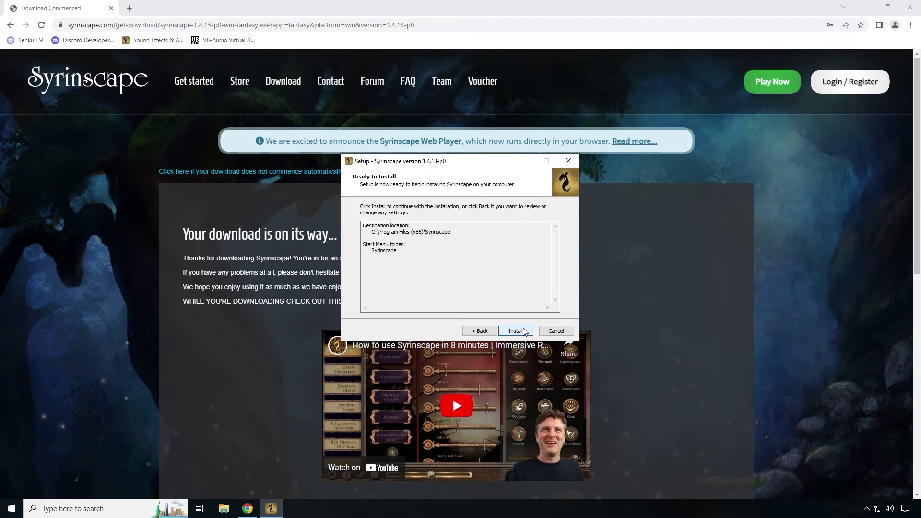
pyautogui.click(515, 331)
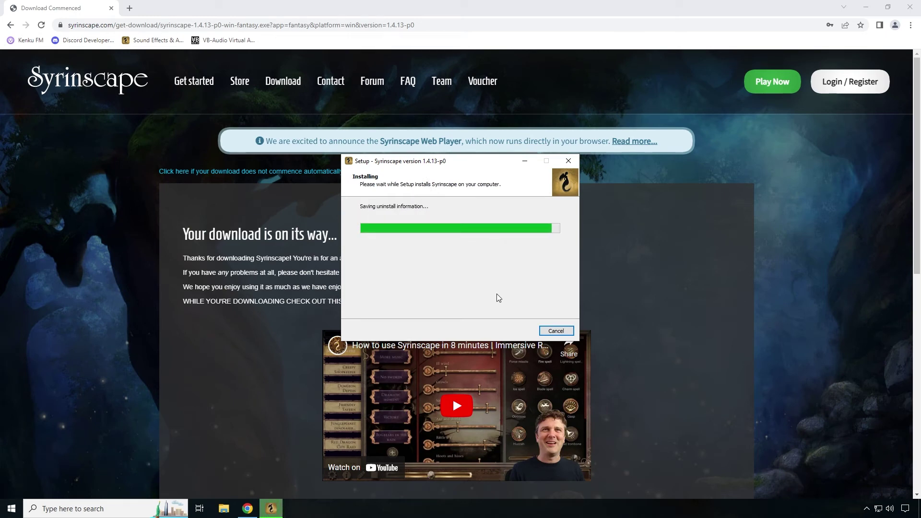
pyautogui.click(515, 330)
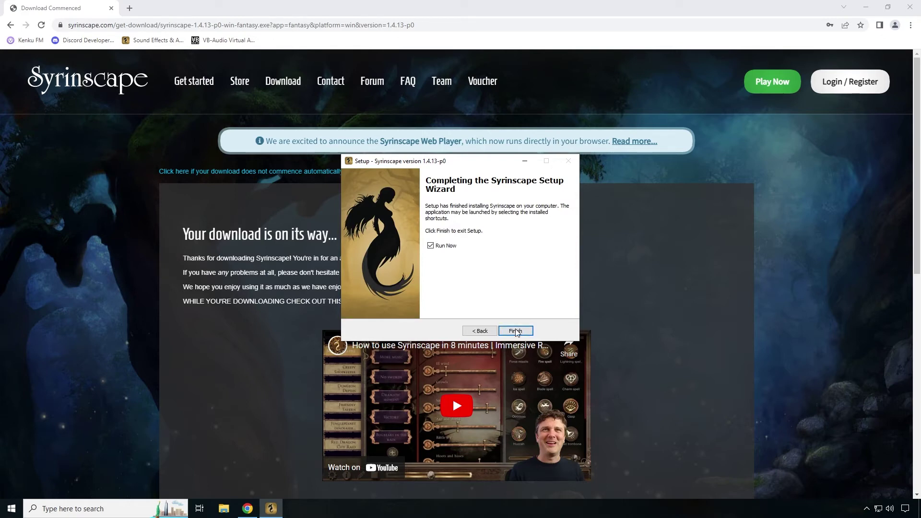
pyautogui.click(516, 332)
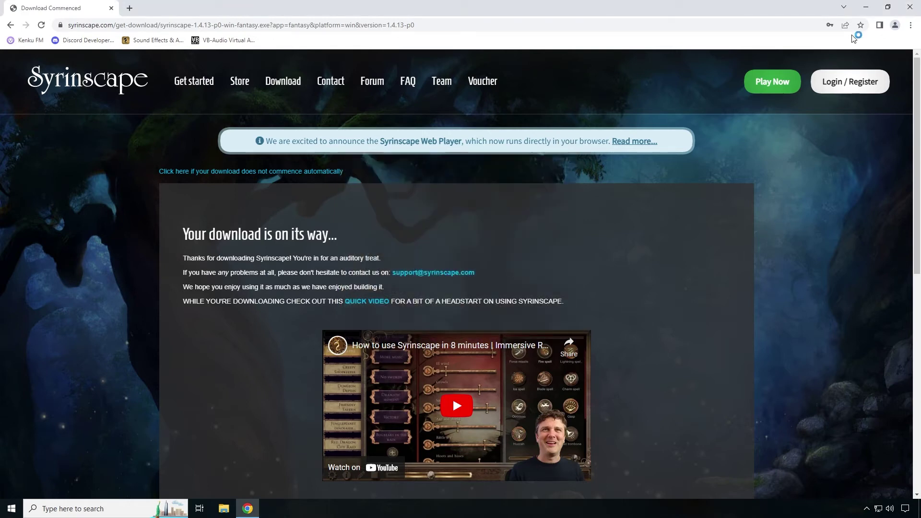
pyautogui.click(908, 10)
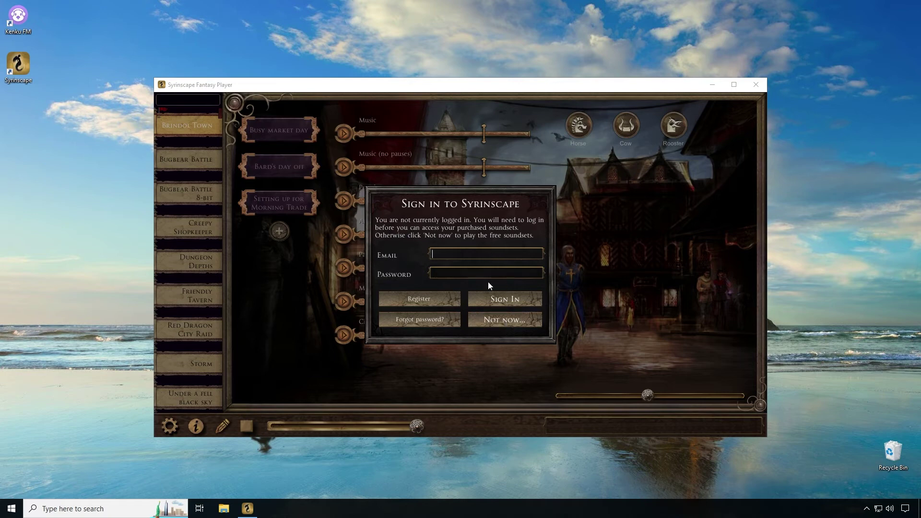
# Skip the Syrinscape sign-in and open the App volume and device preferences in Windows' sound settings
pyautogui.click(502, 320)
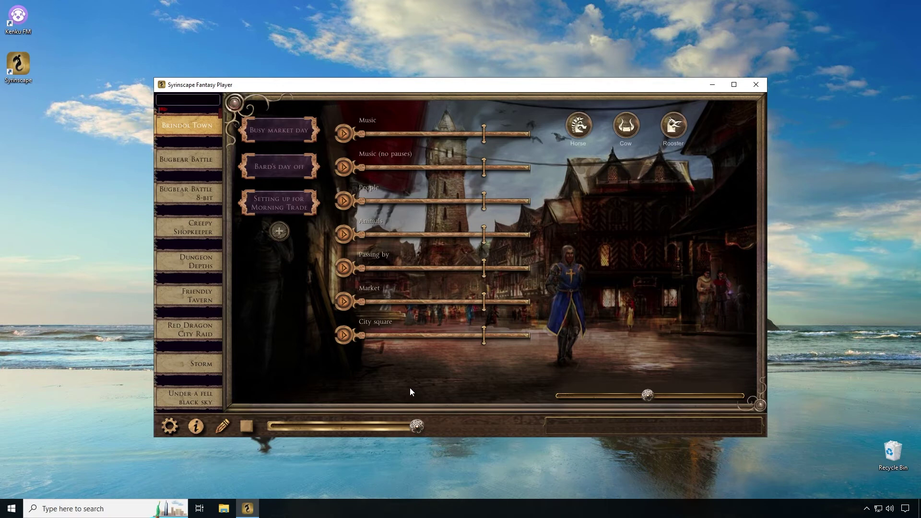
pyautogui.click(74, 510)
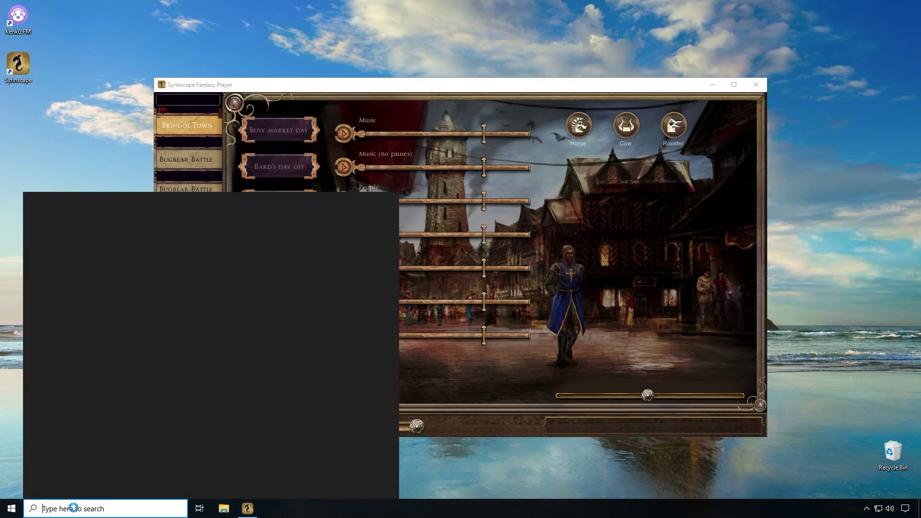
pyautogui.write('sound setting')
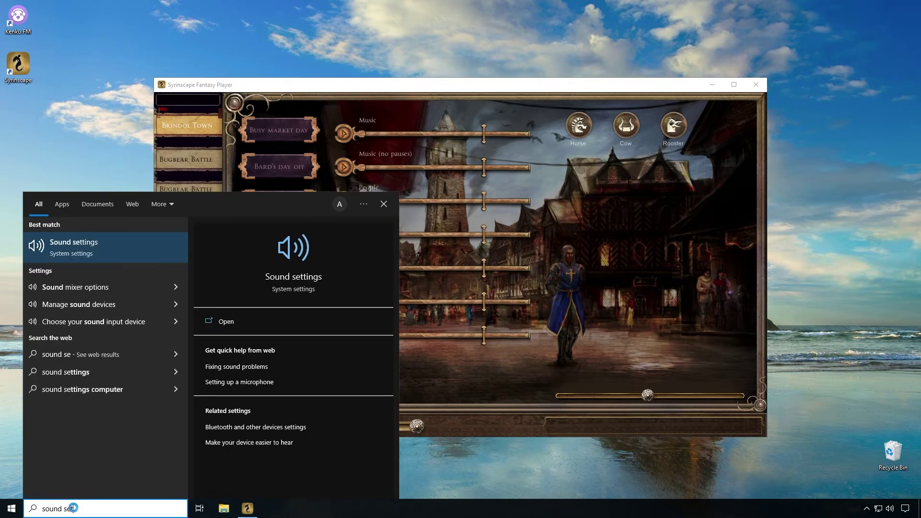
pyautogui.click(90, 252)
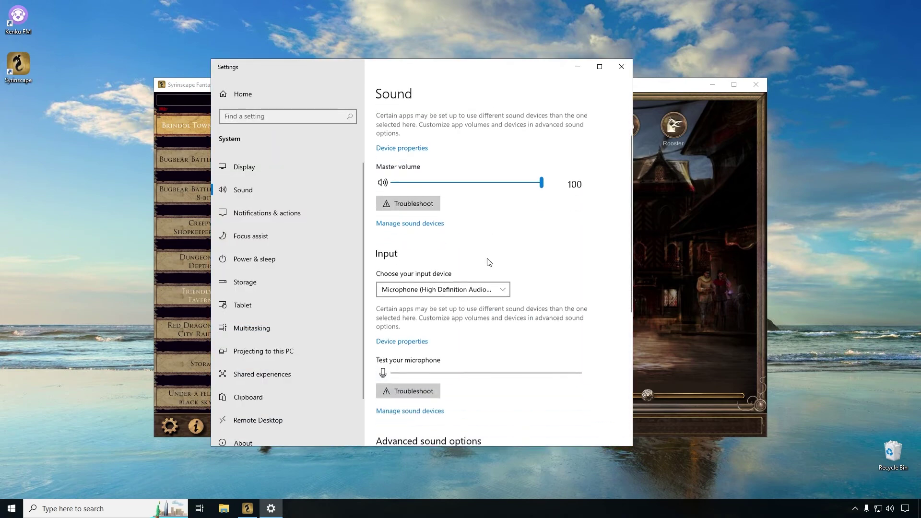
pyautogui.scroll(-5, 488, 261)
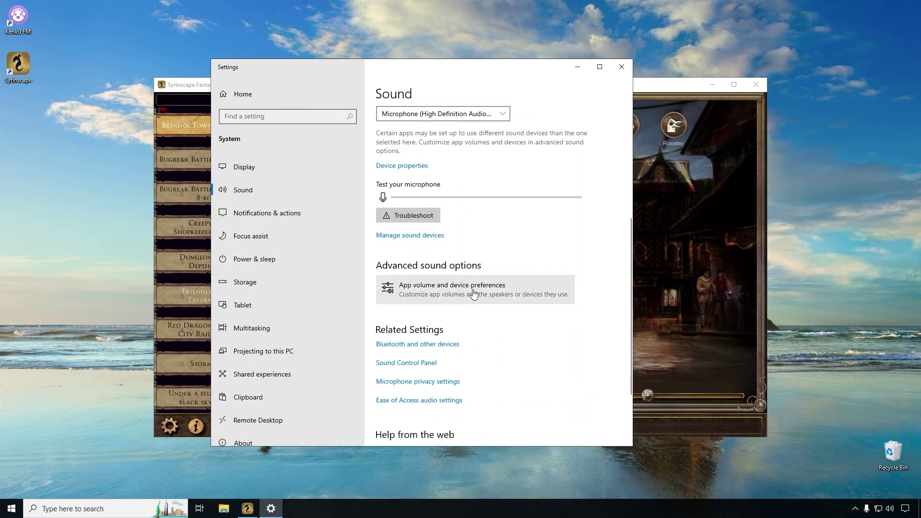
pyautogui.click(475, 293)
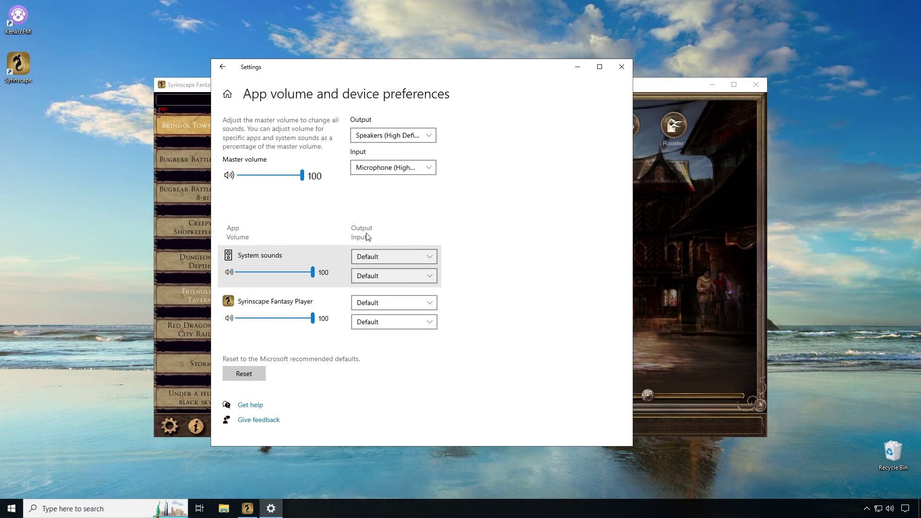
# Set the Syrinscape Fantasy Player's output device to CABLE Input (VB-Audio Virtual Cable) and minimize Settings
pyautogui.click(404, 303)
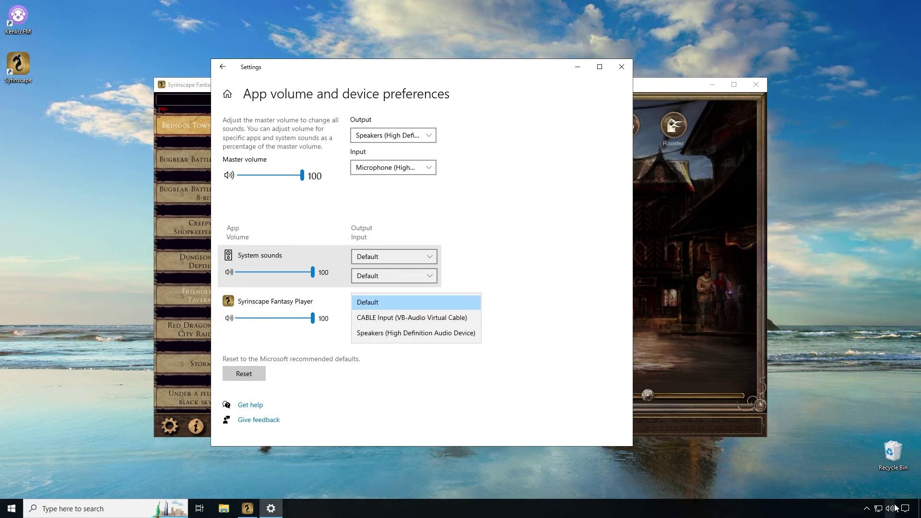
pyautogui.click(416, 320)
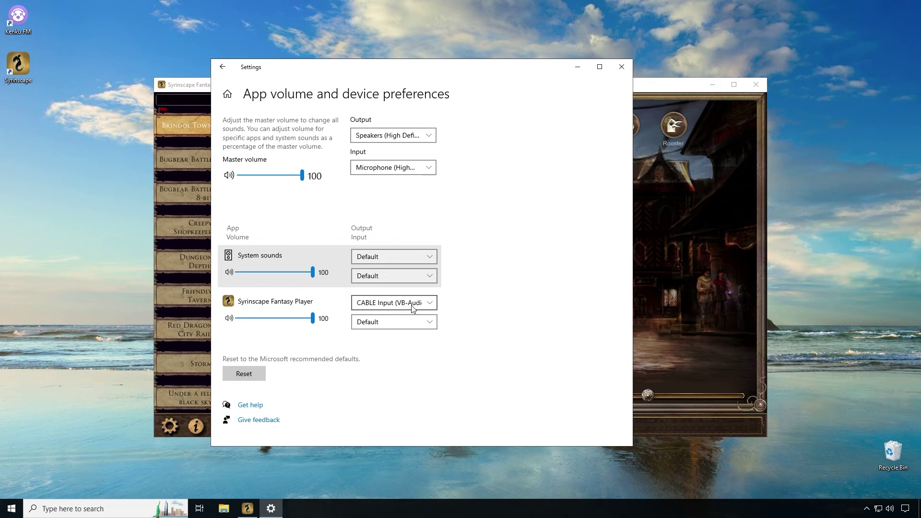
pyautogui.click(577, 67)
# Open Kenku FM in a maximized window and enable External Inputs in its settings
pyautogui.click(12, 508)
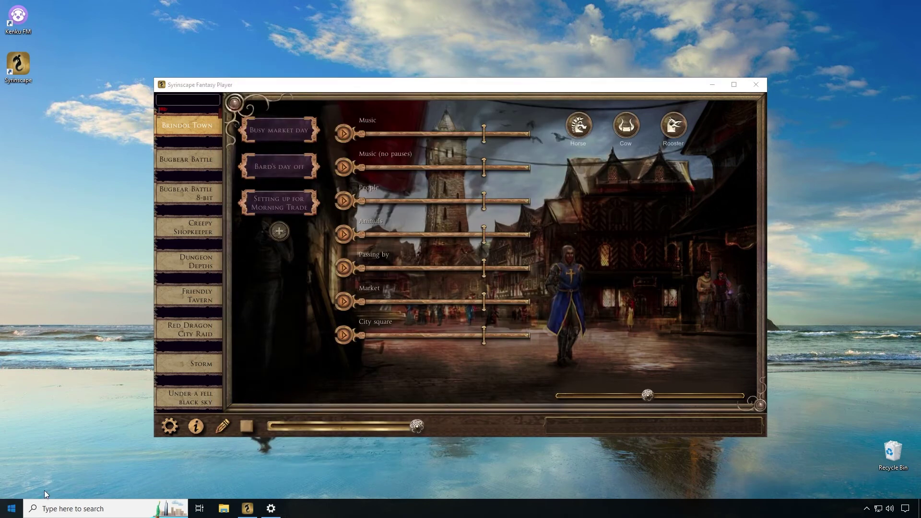
pyautogui.click(183, 309)
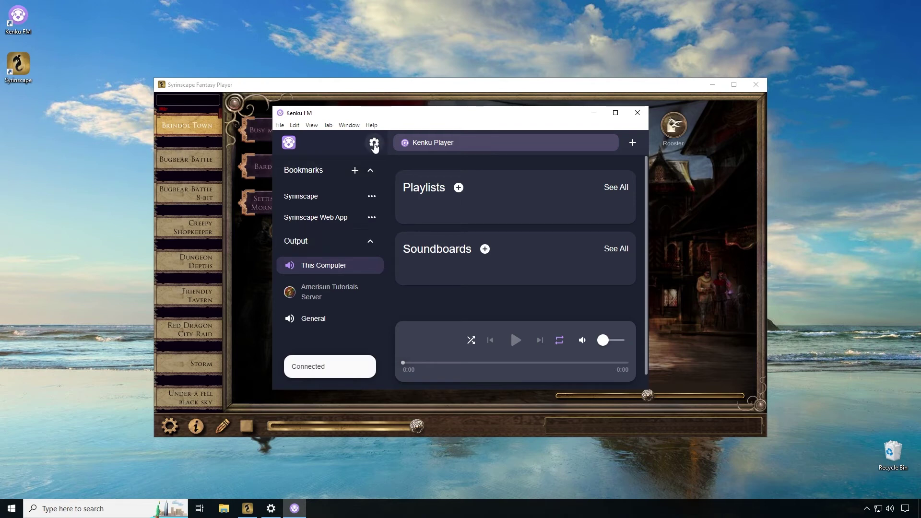
pyautogui.click(616, 112)
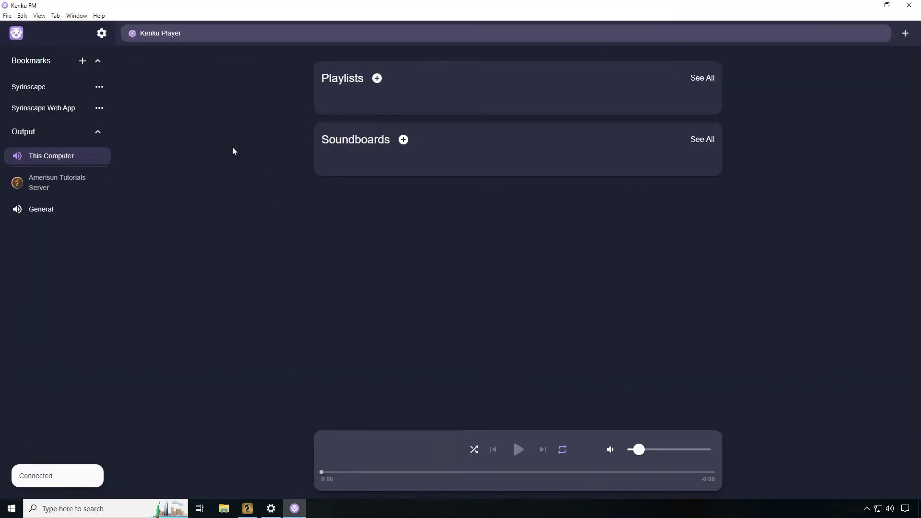
pyautogui.click(101, 33)
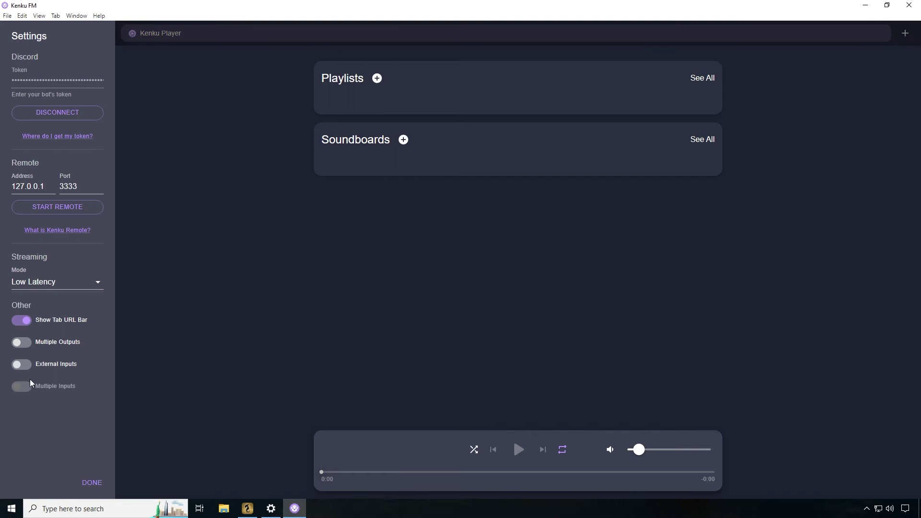
pyautogui.click(21, 366)
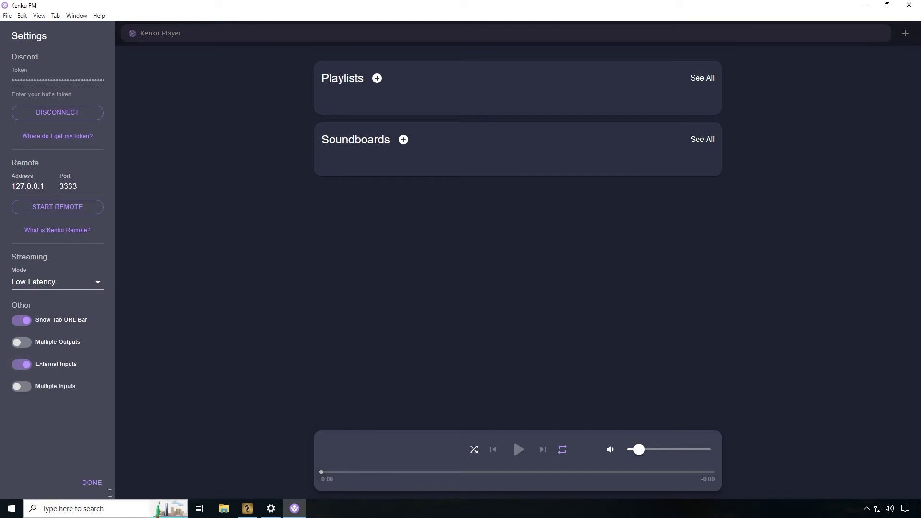
pyautogui.click(90, 483)
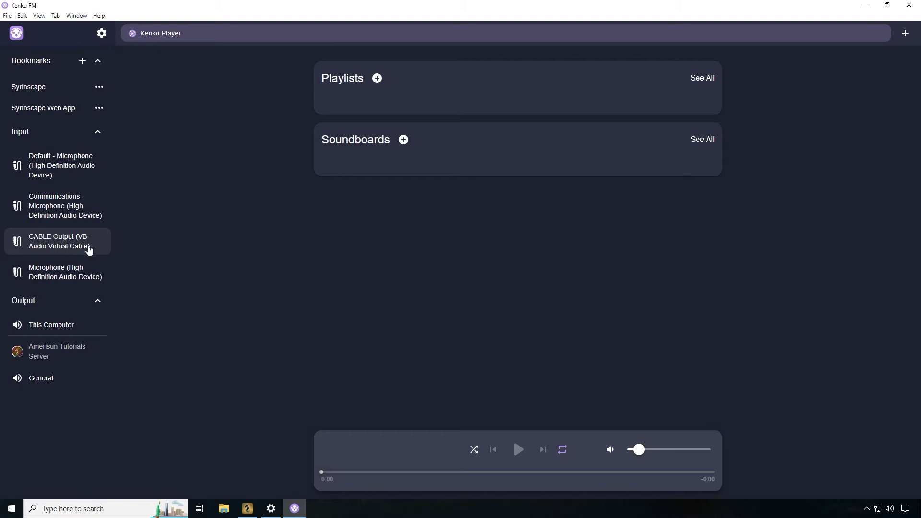
# Select CABLE Output (VB-Audio Virtual Cable) as Kenku FM's input and the server's General channel as its output
pyautogui.click(69, 245)
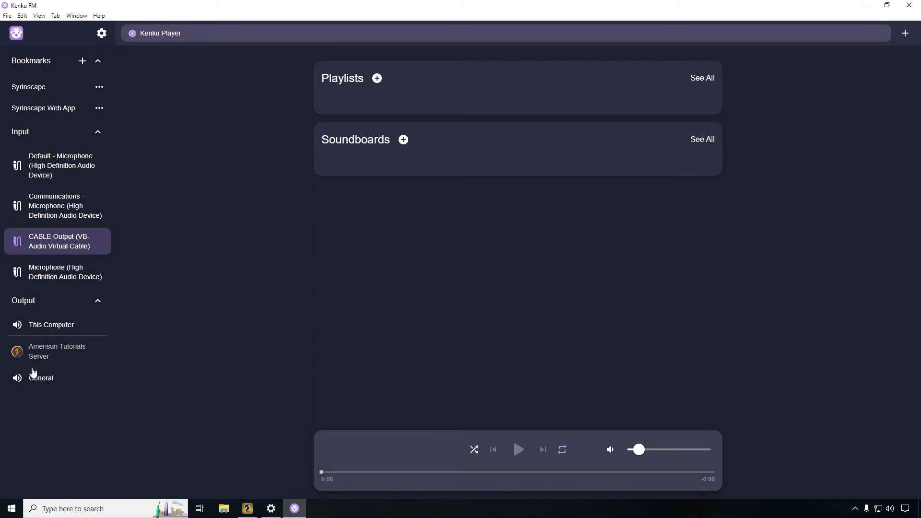
pyautogui.click(43, 385)
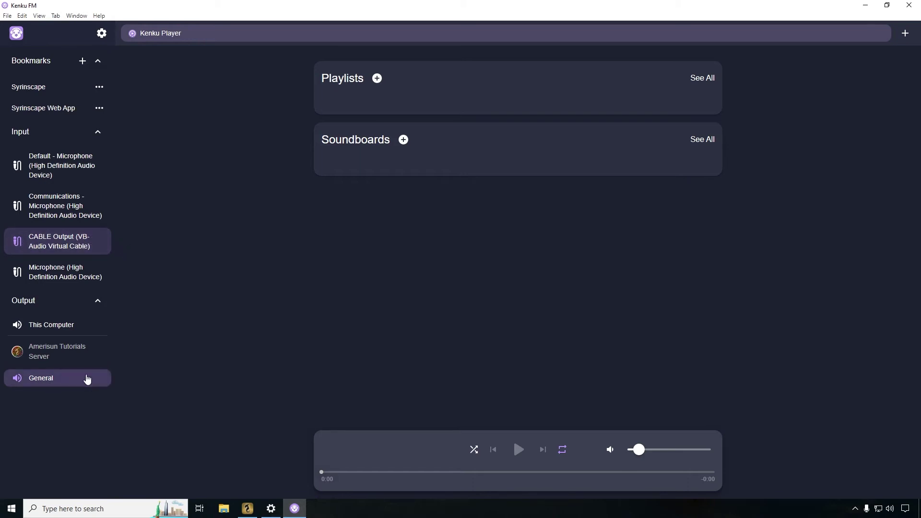
# Switch to the Syrinscape Fantasy Player and play the Horse and Cow sounds of Brindol Town
pyautogui.click(250, 510)
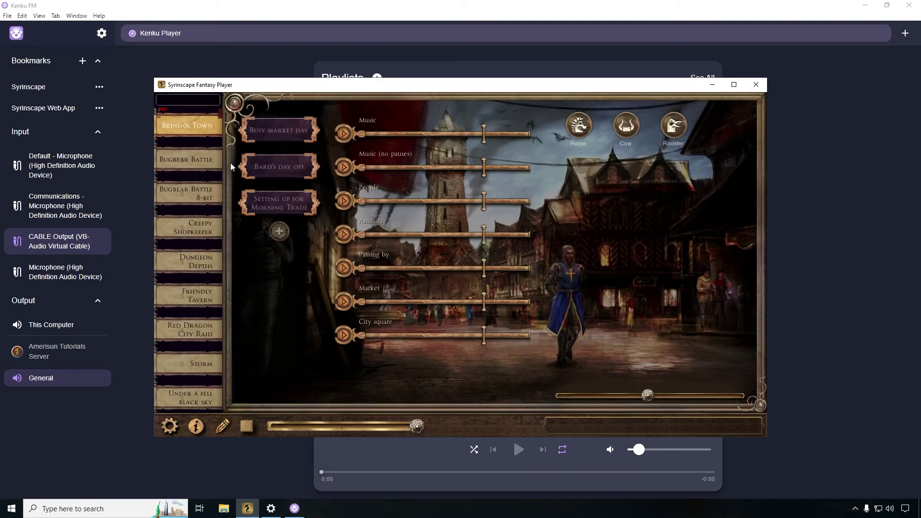
pyautogui.click(584, 129)
pyautogui.click(628, 137)
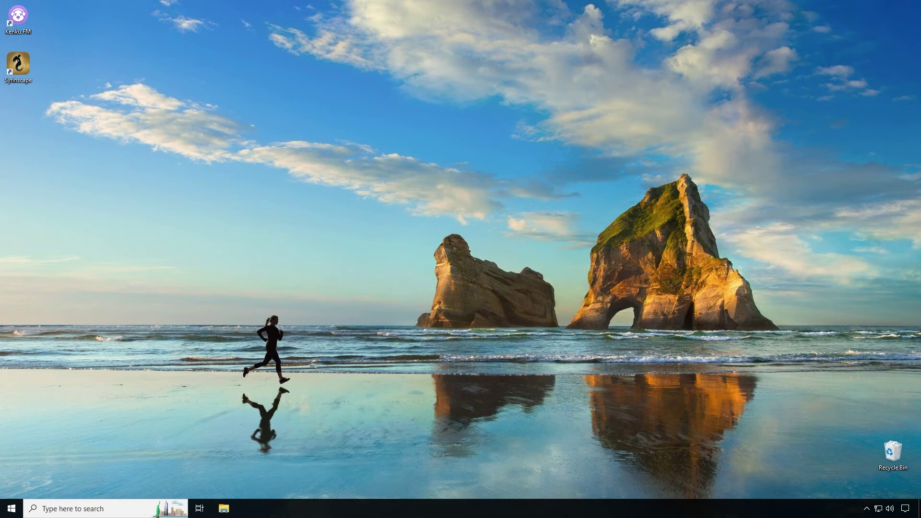
# Open Chrome and bring up the App volume and device preferences in Windows' sound settings
pyautogui.press('super')
pyautogui.press('Escape')
pyautogui.click(75, 507)
pyautogui.write('sound')
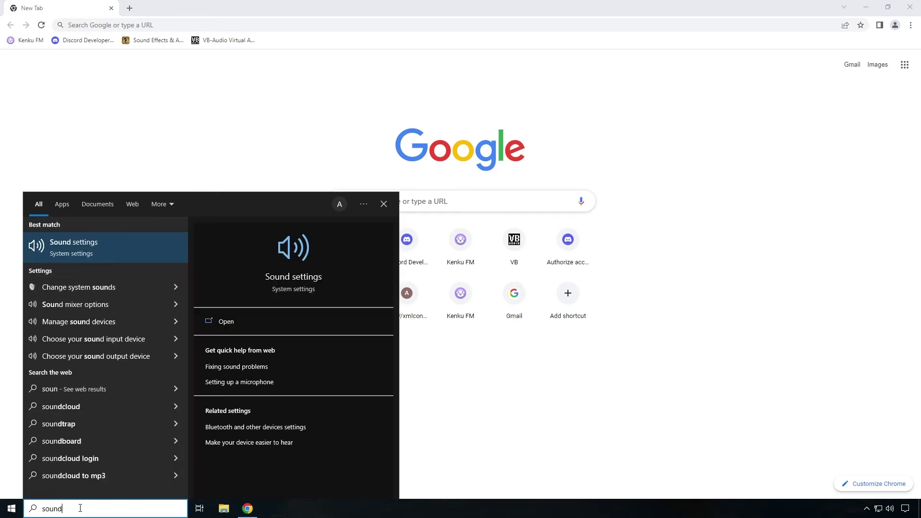
pyautogui.click(88, 242)
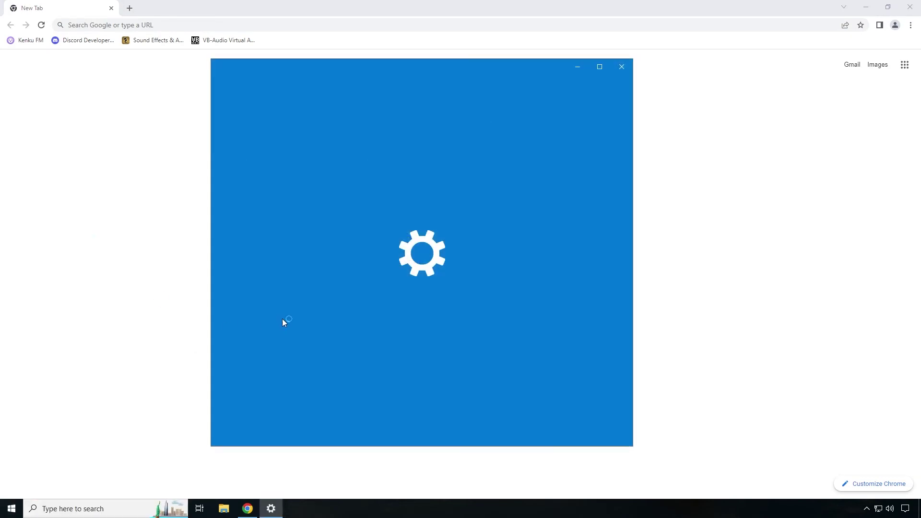
pyautogui.scroll(-6, 560, 317)
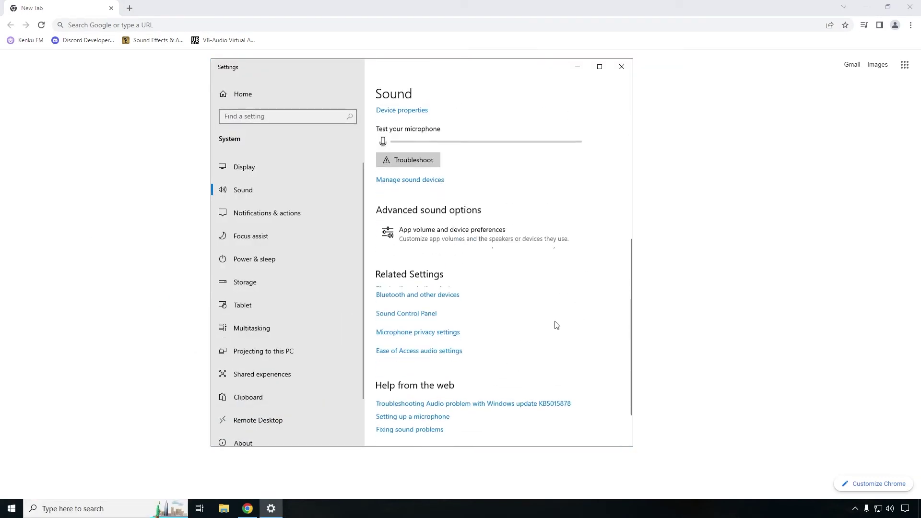
pyautogui.click(457, 236)
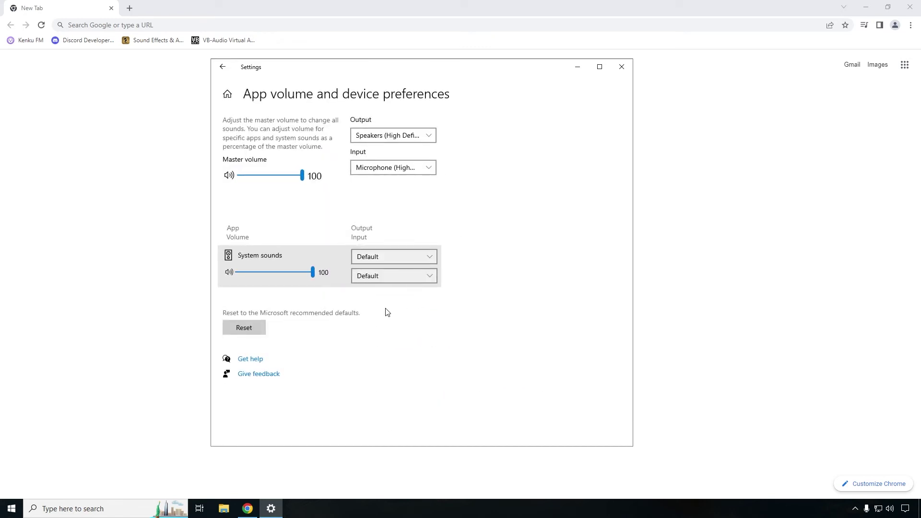
# Load the Syrinscape web app at app.syrinscape.com in Chrome and open the Blaster Battle soundset
pyautogui.click(299, 28)
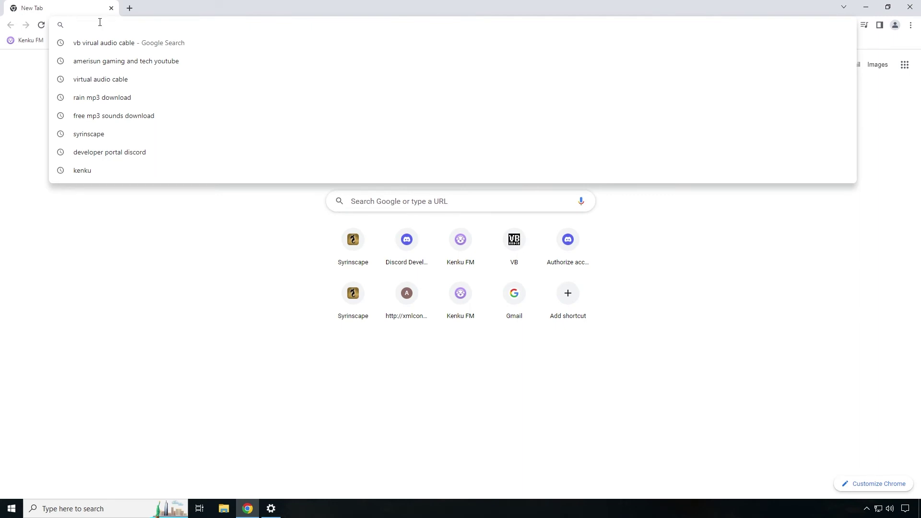
pyautogui.click(203, 244)
pyautogui.click(165, 41)
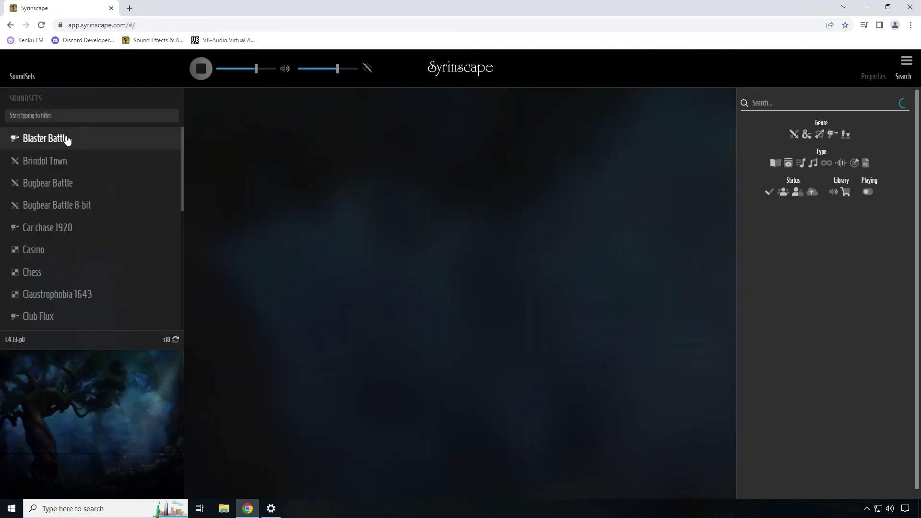
pyautogui.click(66, 139)
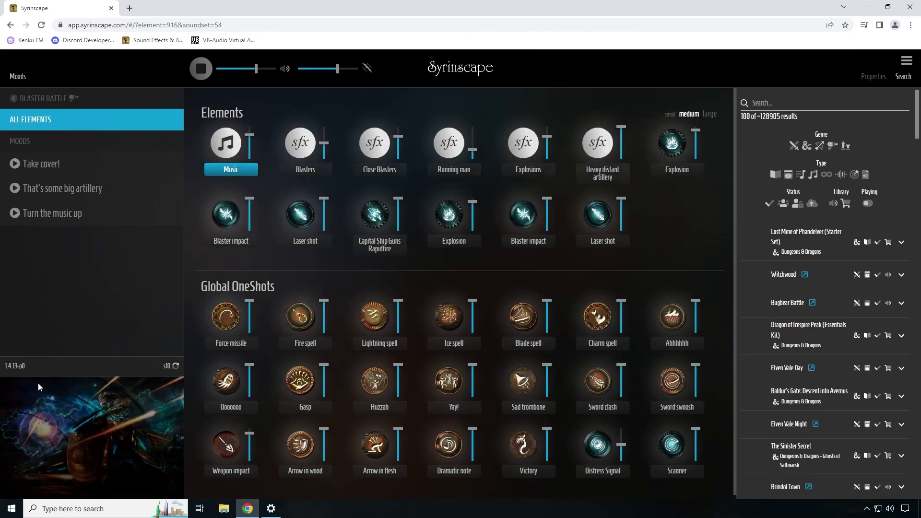
# Set Google Chrome's output device to CABLE Input (VB-Audio Virtual Cable) and play the Laser shot element in the Syrinscape web app
pyautogui.click(271, 509)
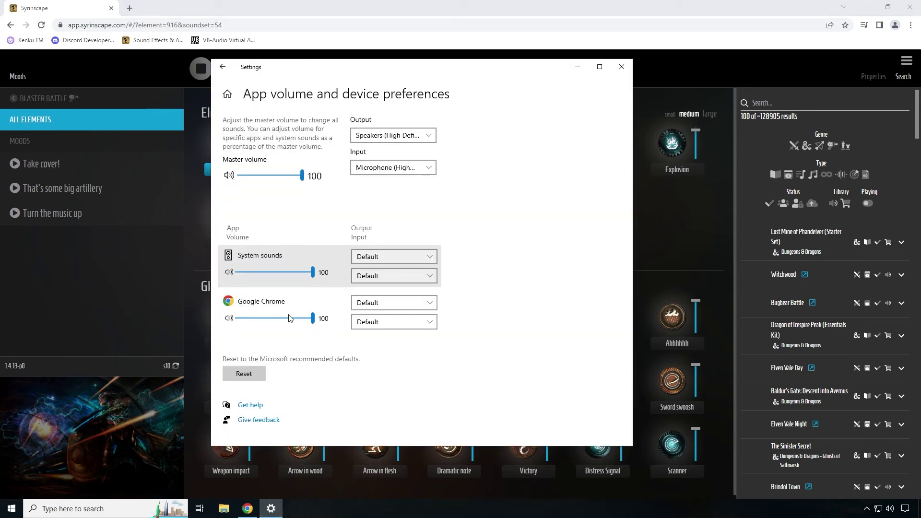
pyautogui.click(413, 299)
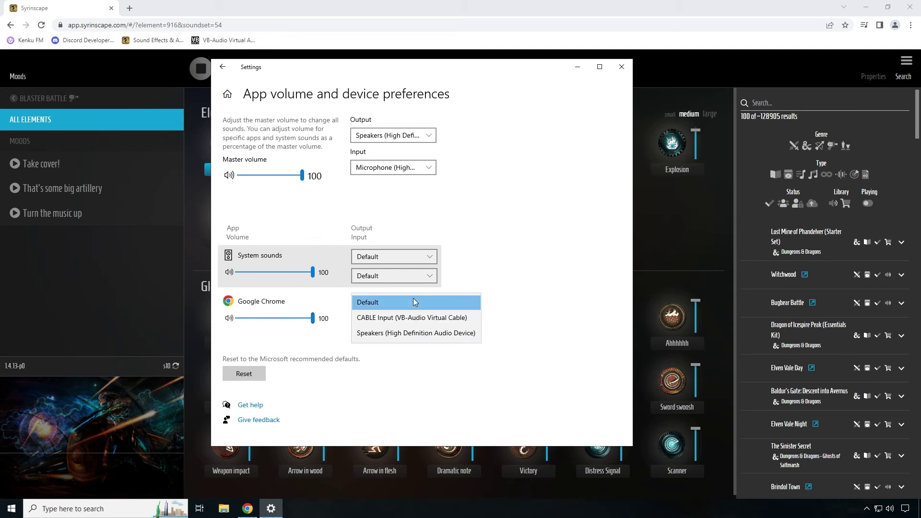
pyautogui.press('Return')
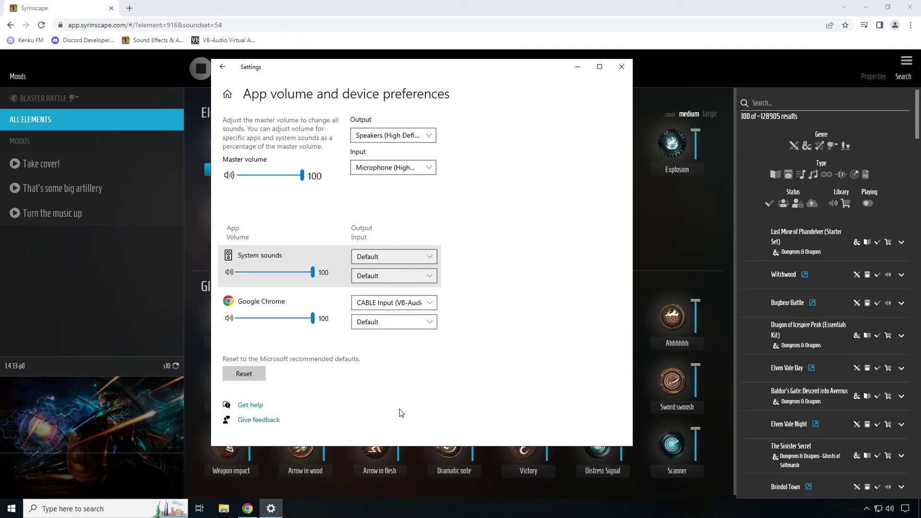
pyautogui.click(183, 410)
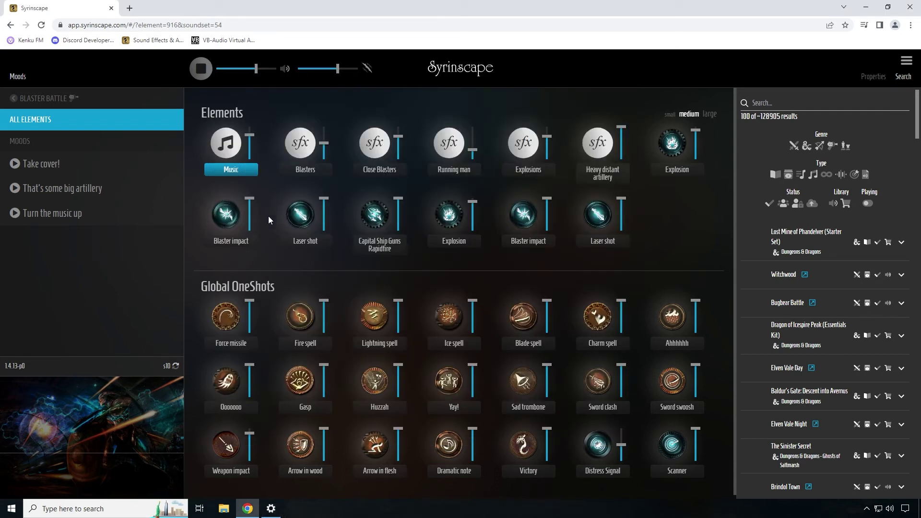
pyautogui.click(588, 229)
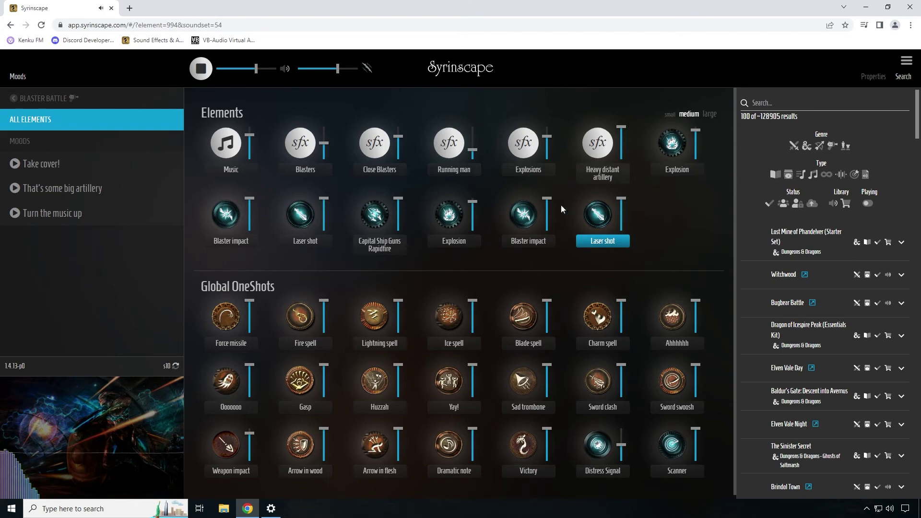
# Open Kenku FM, route the CABLE Output (VB-Audio Virtual Cable) input to the General channel, and minimize the window
pyautogui.press('super')
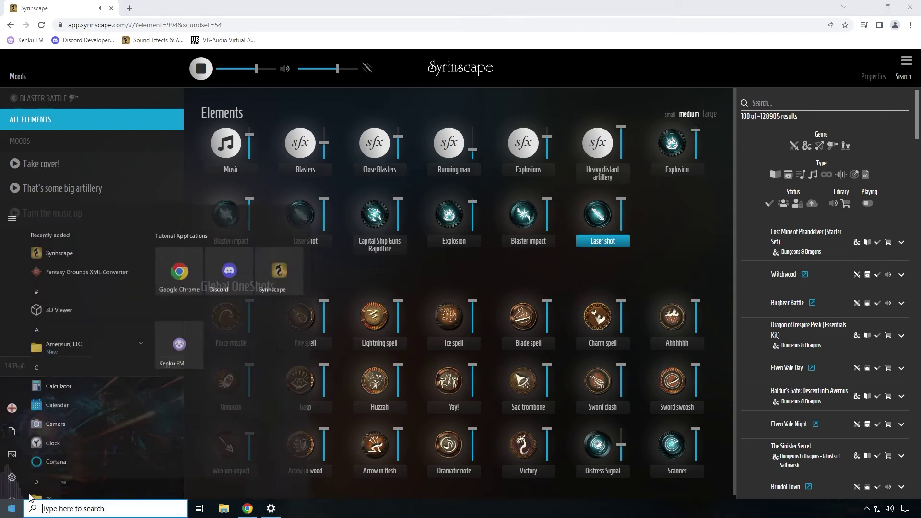
pyautogui.click(186, 307)
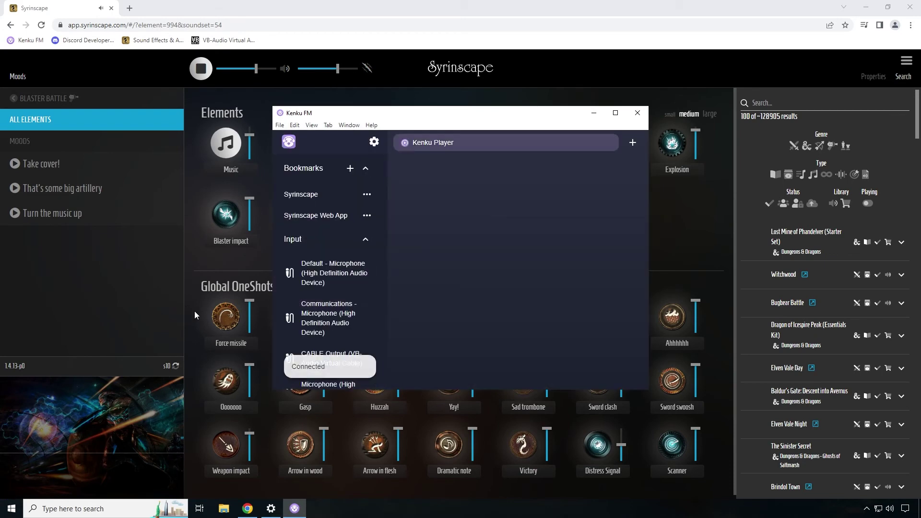
pyautogui.click(615, 113)
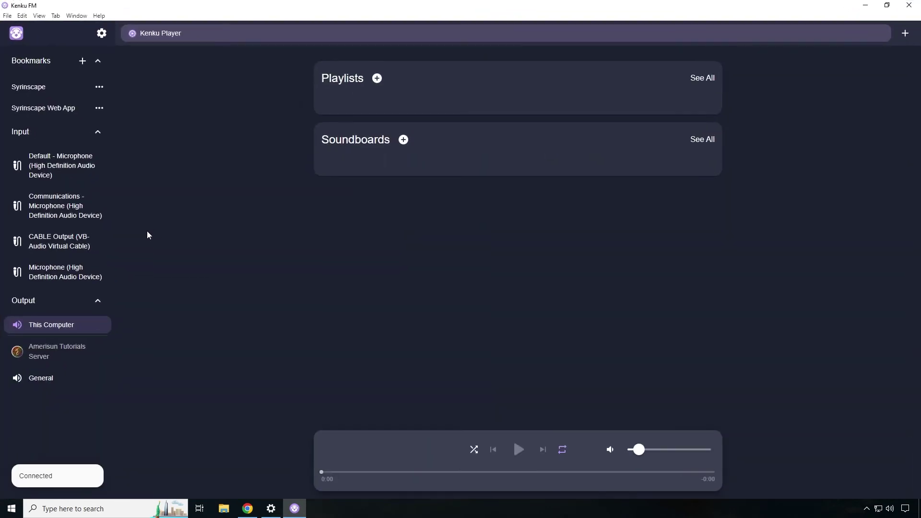
pyautogui.click(67, 241)
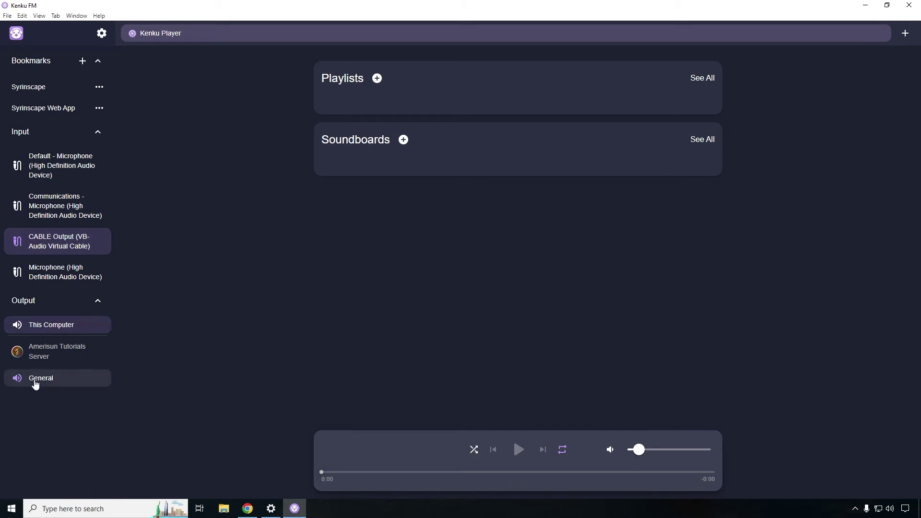
pyautogui.click(35, 380)
pyautogui.click(865, 5)
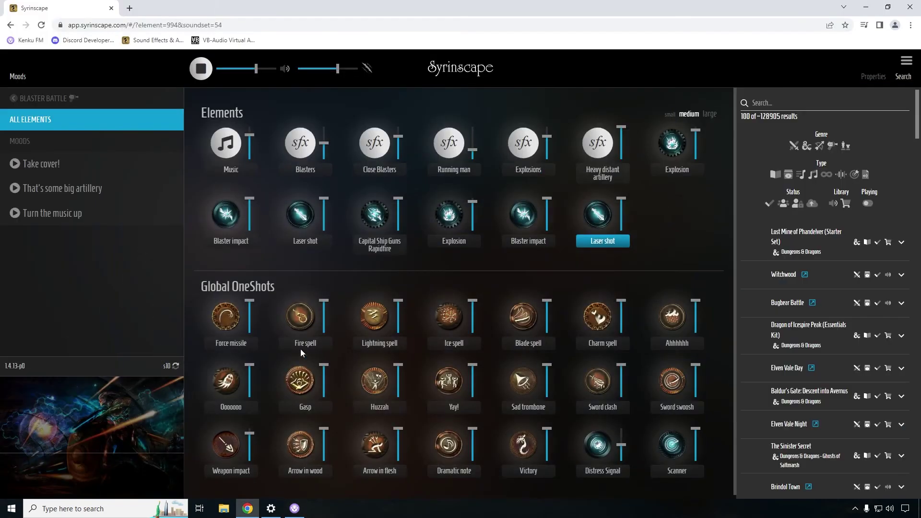
# Play the last Laser shot element in the Syrinscape web app and switch to Kenku FM
pyautogui.click(599, 222)
pyautogui.click(294, 509)
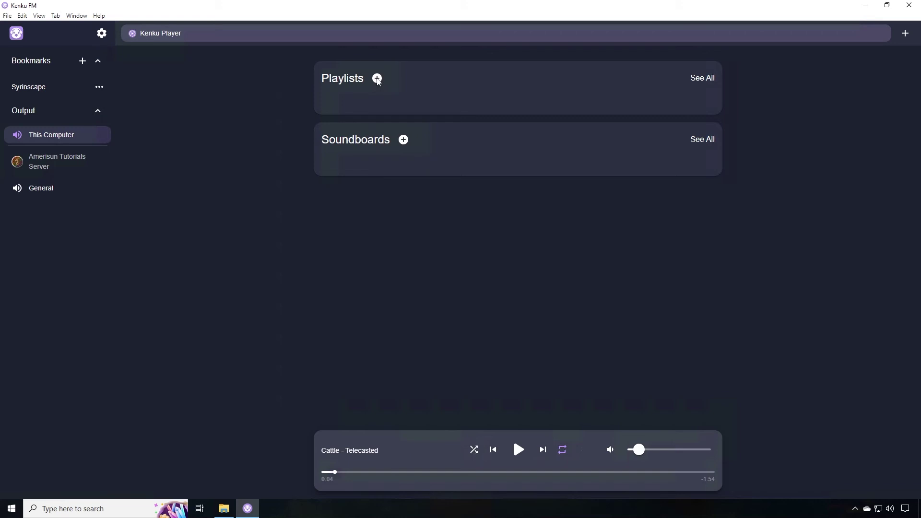
# Create a Kenku Player playlist named "Test Playlist" with the default Milky Way background image
pyautogui.click(378, 79)
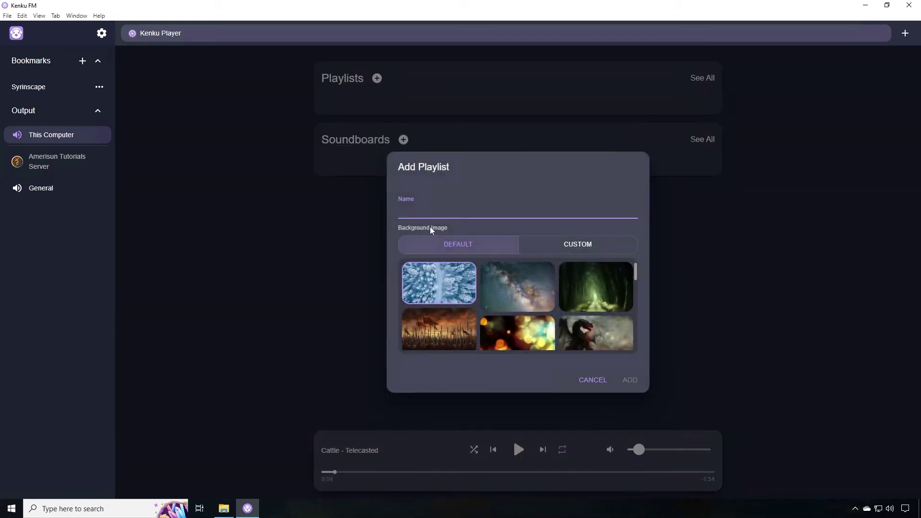
pyautogui.write('Test Playlist')
pyautogui.click(518, 287)
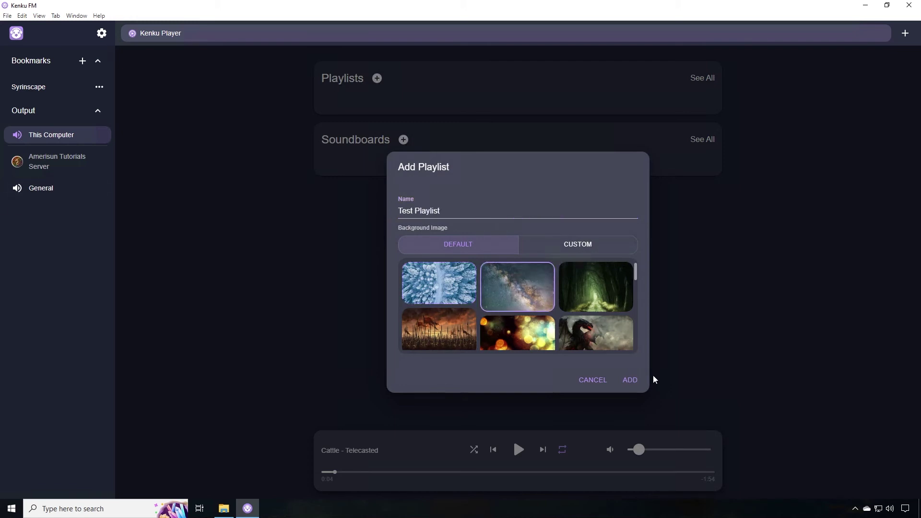
pyautogui.click(628, 379)
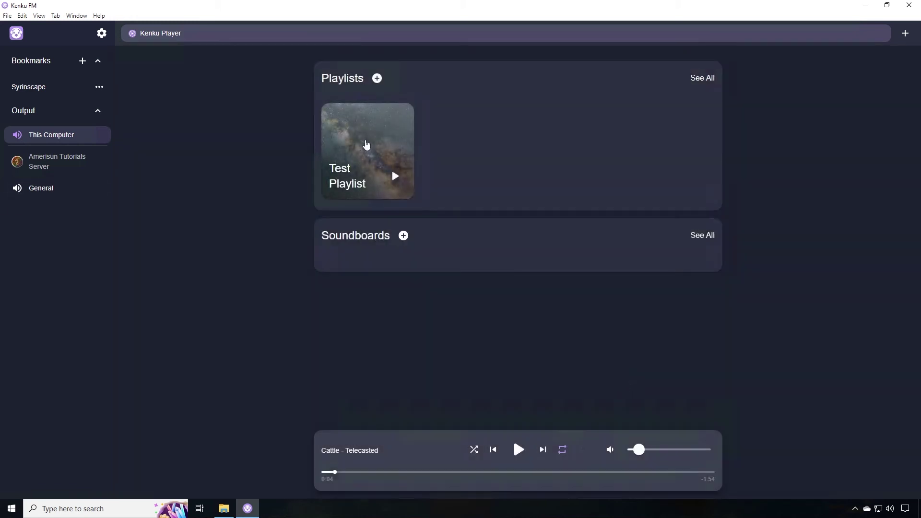
# Open Test Playlist and add Cattle - Telecasted.mp3 and Rain Sounds.mp3 to it from the Music folder
pyautogui.click(370, 152)
pyautogui.click(223, 508)
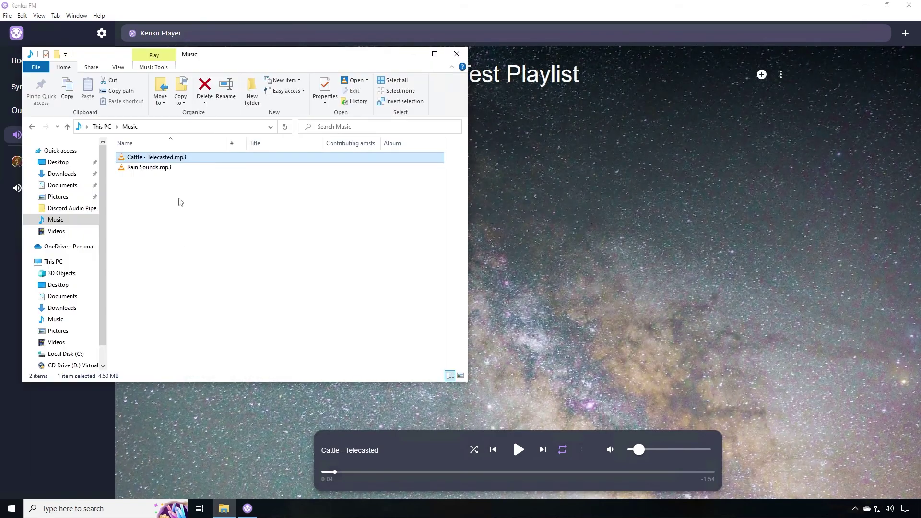
pyautogui.moveTo(189, 198); pyautogui.dragTo(557, 210)
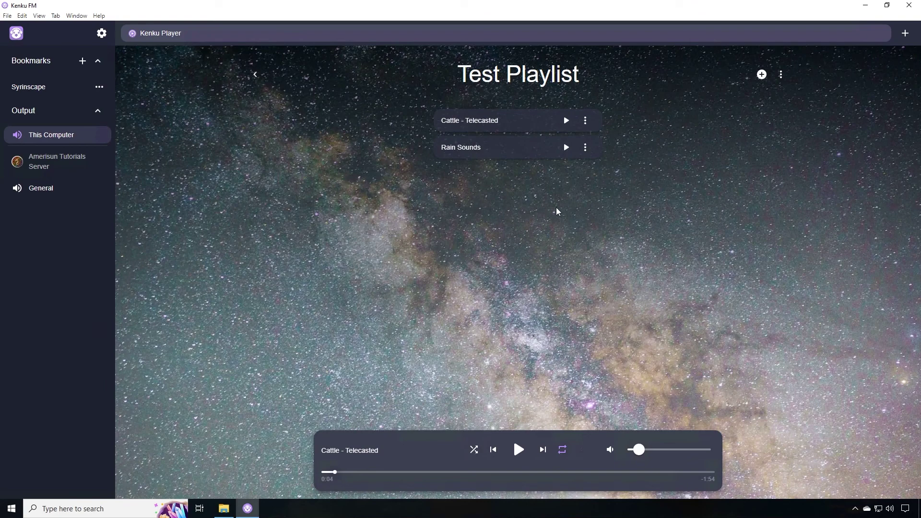
# Play Cattle - Telecasted and Rain Sounds in turn from Test Playlist, and pause playback
pyautogui.click(566, 120)
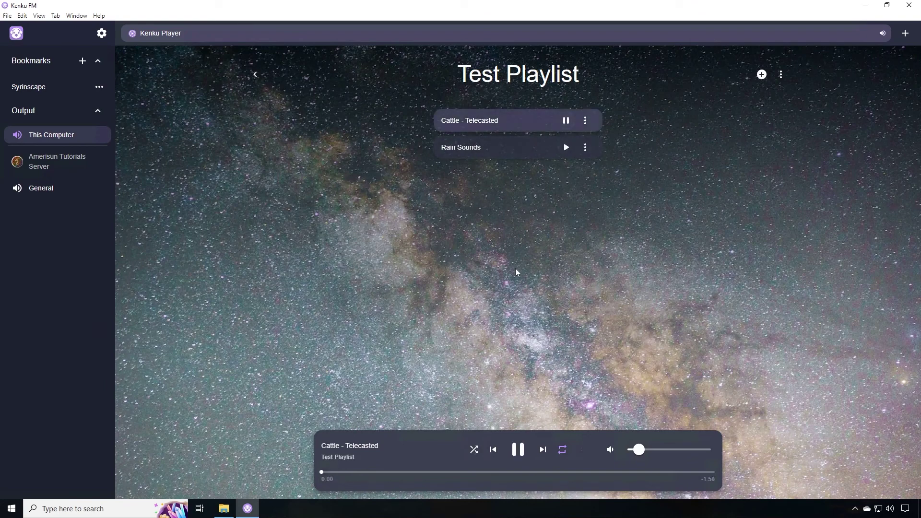
pyautogui.click(566, 150)
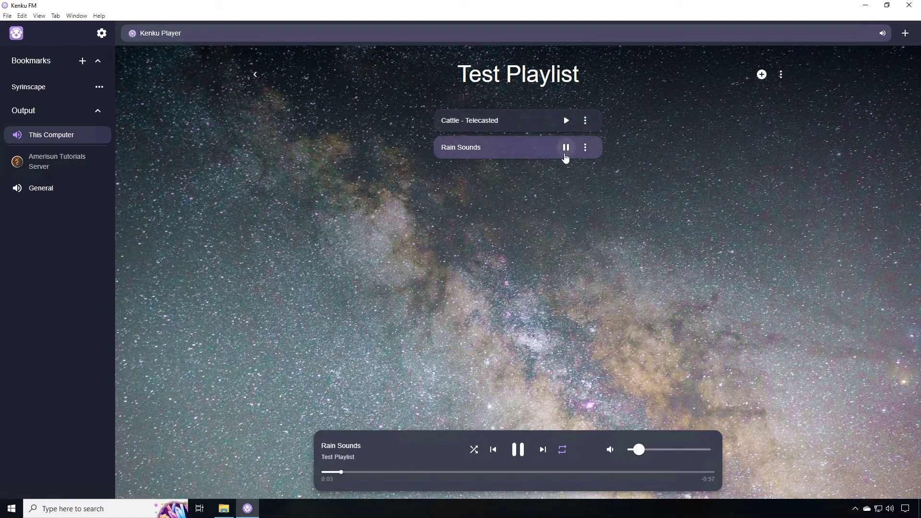
pyautogui.click(565, 156)
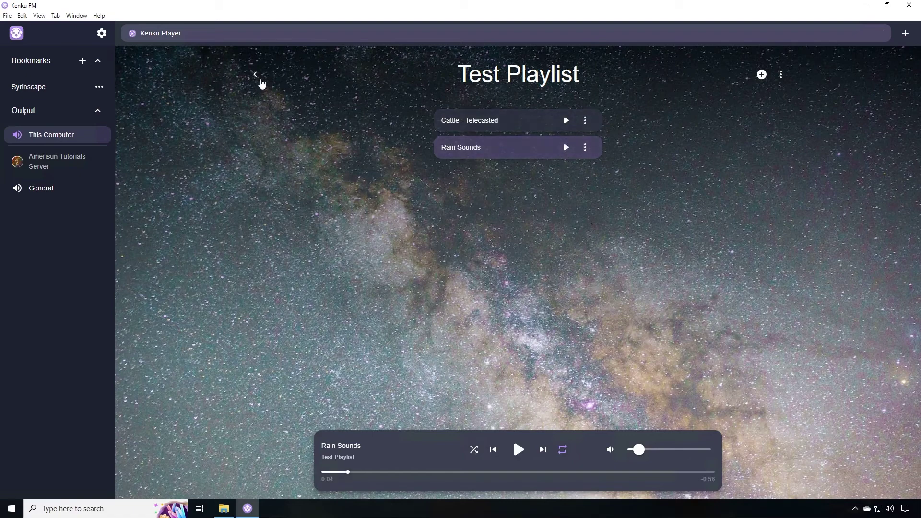
# Create a Kenku Player soundboard named "Test Soundboard" with the default dragon background image
pyautogui.click(256, 77)
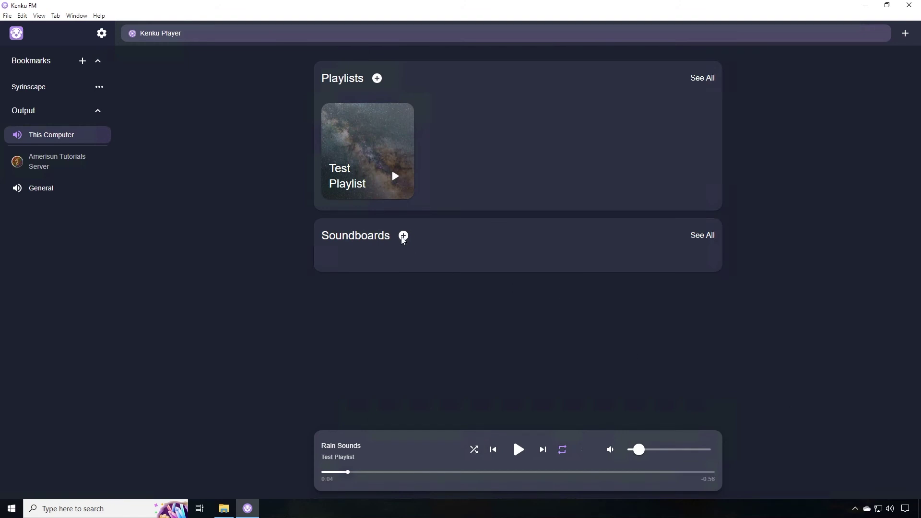
pyautogui.click(403, 237)
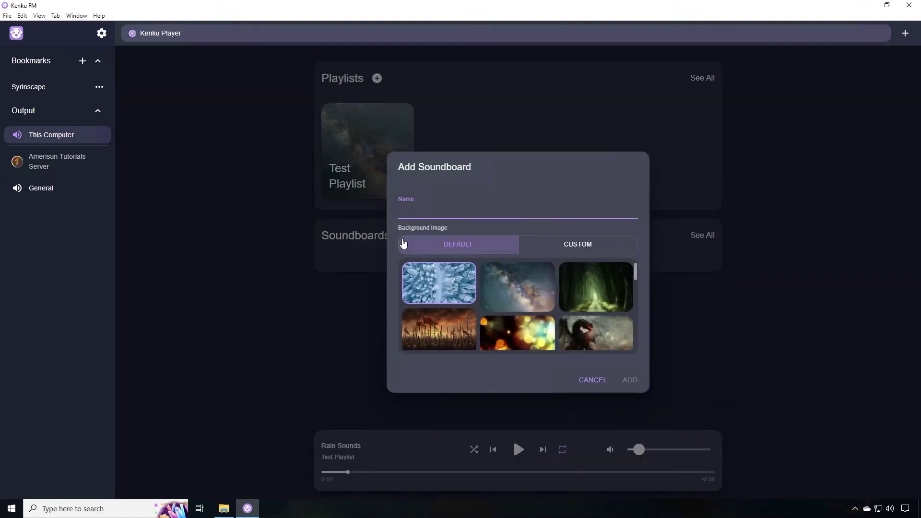
pyautogui.write('Test Soundboard')
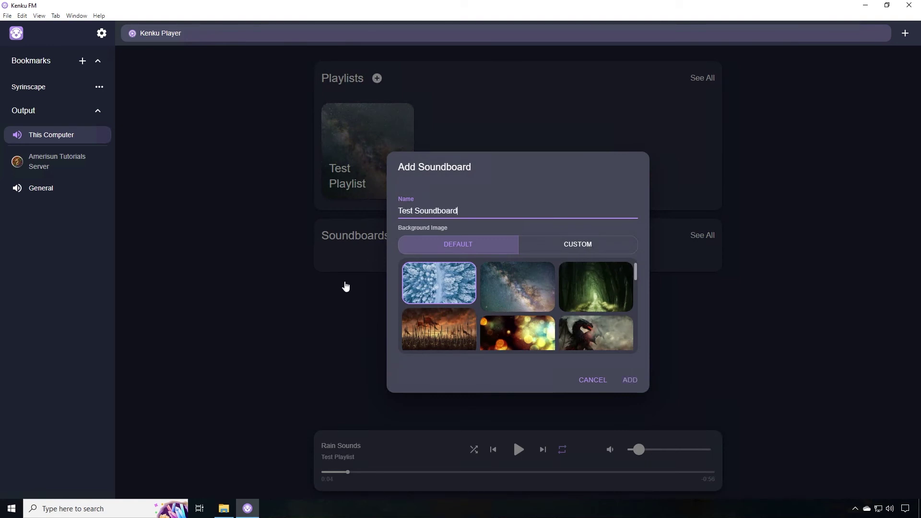
pyautogui.click(596, 333)
pyautogui.click(629, 380)
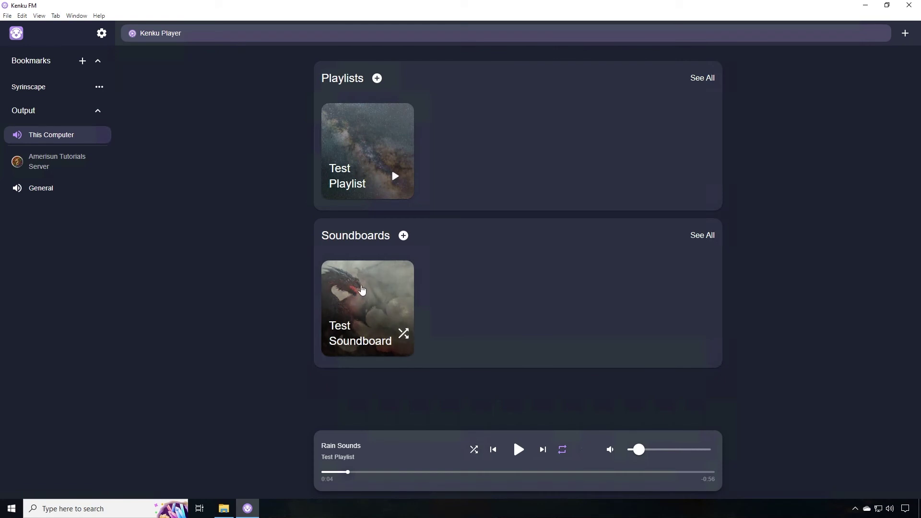
# Open Test Soundboard and add Cattle - Telecasted.mp3 and Rain Sounds.mp3 to it from the Music folder
pyautogui.click(364, 294)
pyautogui.click(224, 508)
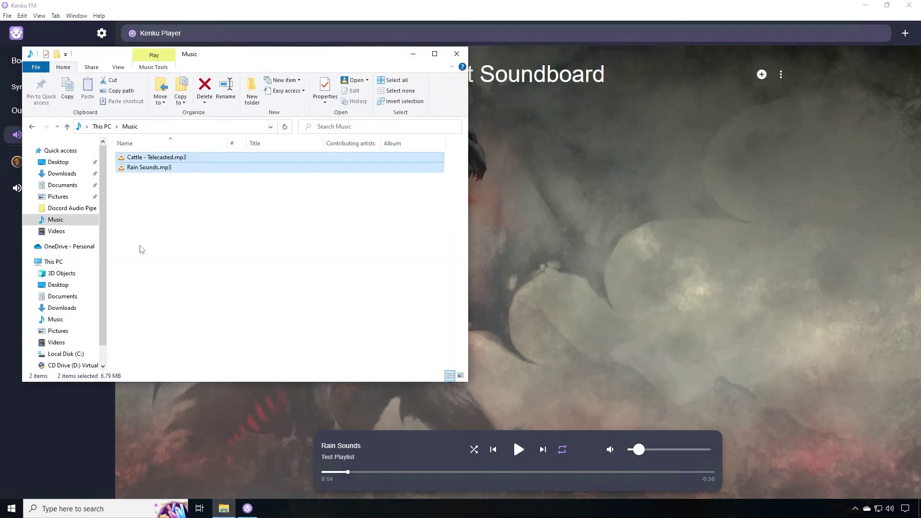
pyautogui.moveTo(158, 159); pyautogui.dragTo(581, 239)
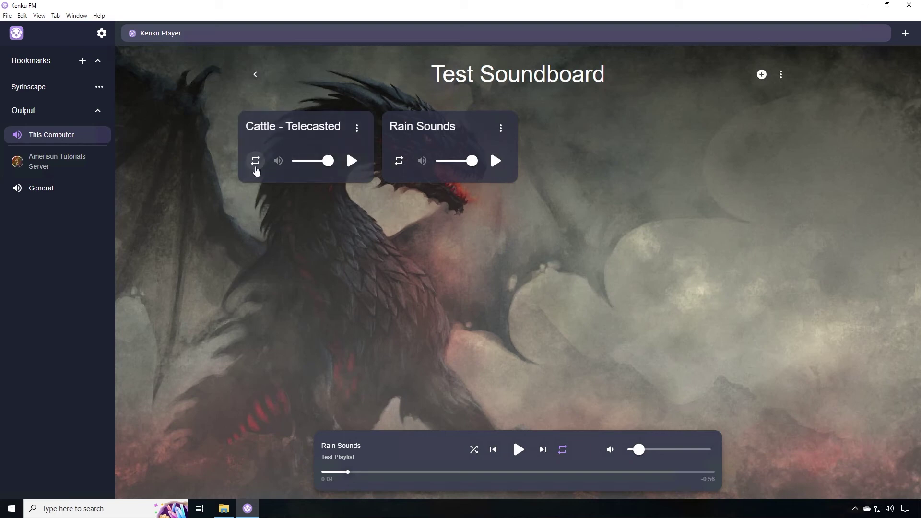
# Lower the volume of both Test Soundboard sounds to about a quarter or less and play them simultaneously
pyautogui.moveTo(327, 162); pyautogui.dragTo(299, 163)
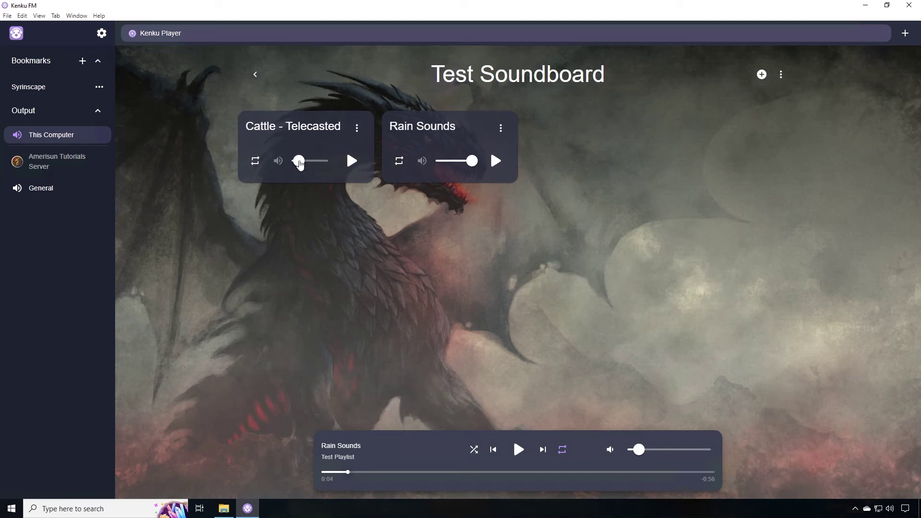
pyautogui.moveTo(465, 167); pyautogui.dragTo(444, 168)
pyautogui.click(349, 162)
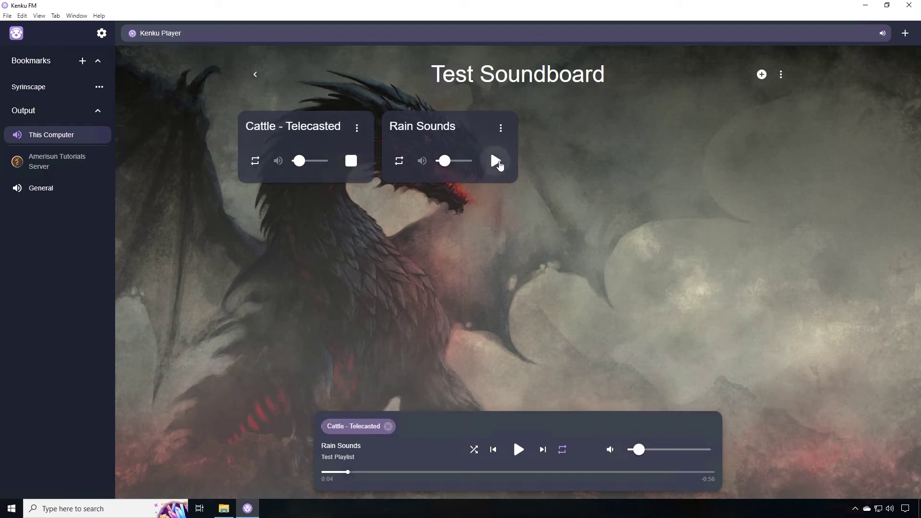
pyautogui.click(496, 161)
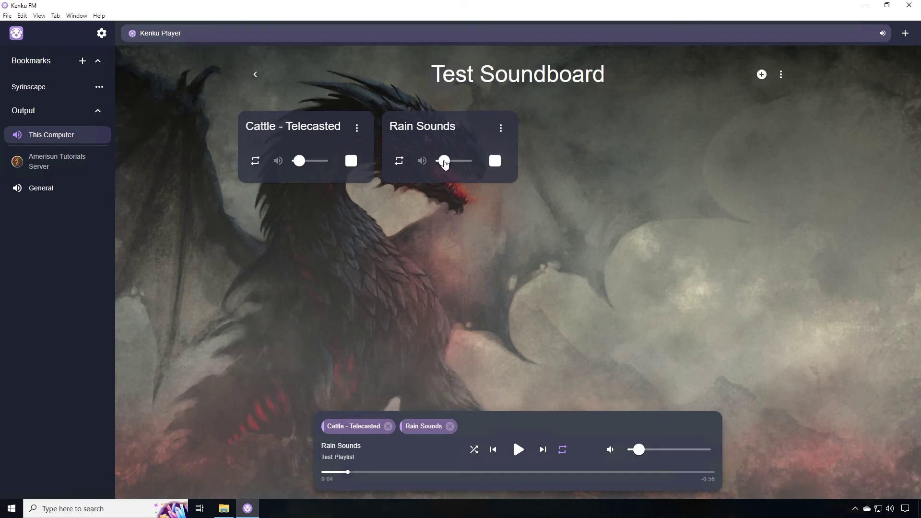
pyautogui.moveTo(445, 161)
pyautogui.mouseDown()
pyautogui.moveTo(467, 170)
pyautogui.moveTo(442, 167)
pyautogui.mouseUp()
# Play Cattle - Telecasted from Test Playlist on top of the running soundboard sounds
pyautogui.click(255, 74)
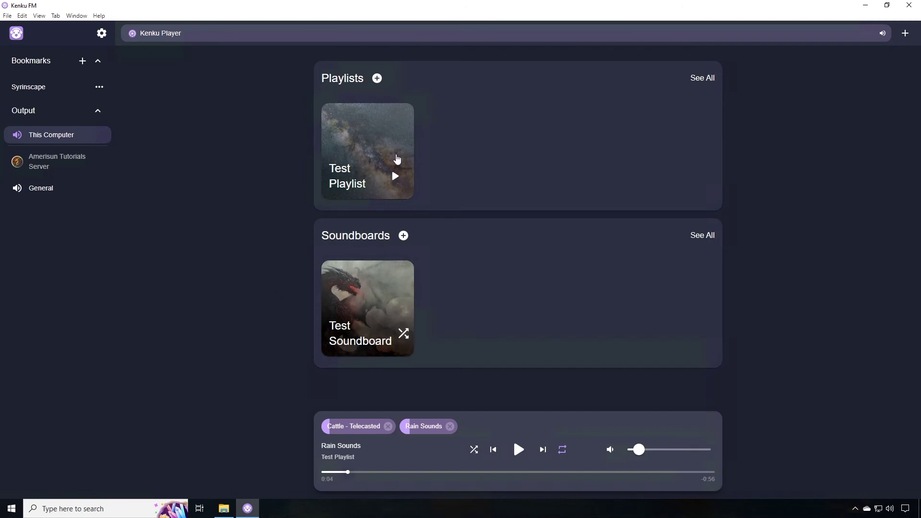
pyautogui.click(375, 143)
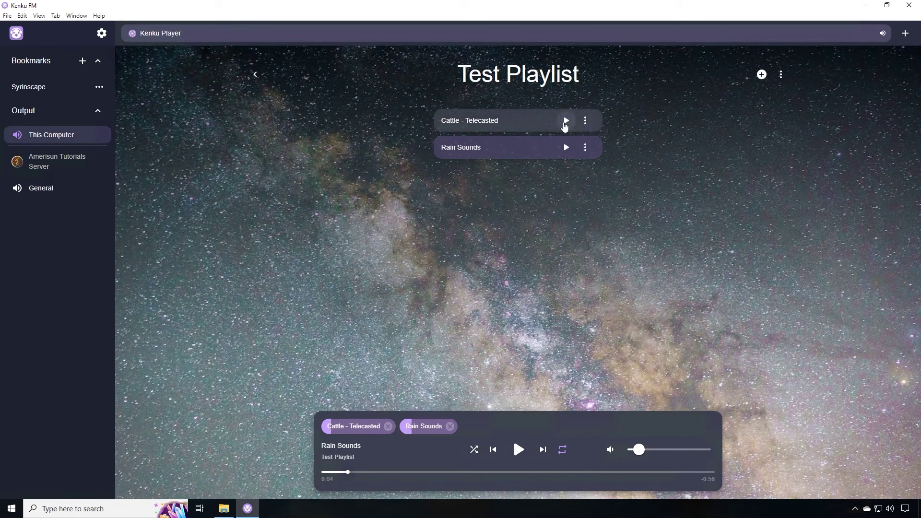
pyautogui.click(566, 121)
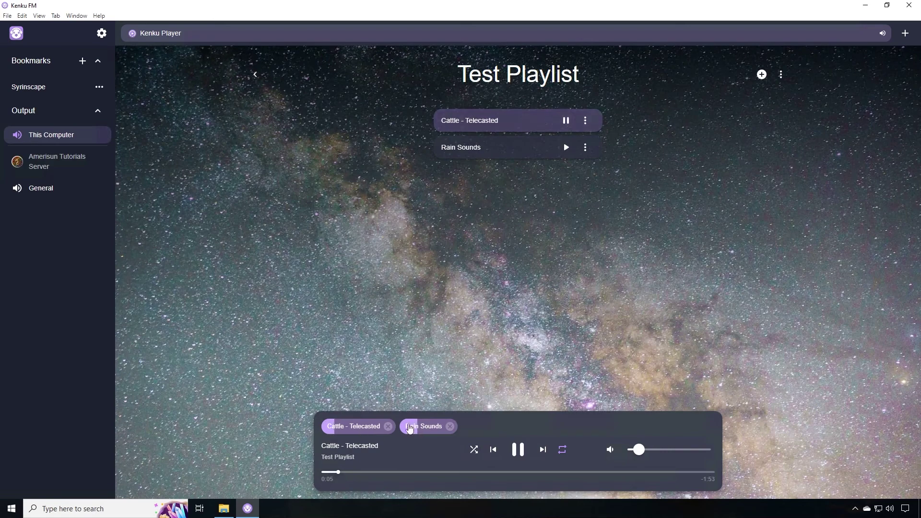
# Pause the playlist track, stop both soundboard sounds, and return to the Kenku Player overview
pyautogui.click(566, 120)
pyautogui.click(388, 426)
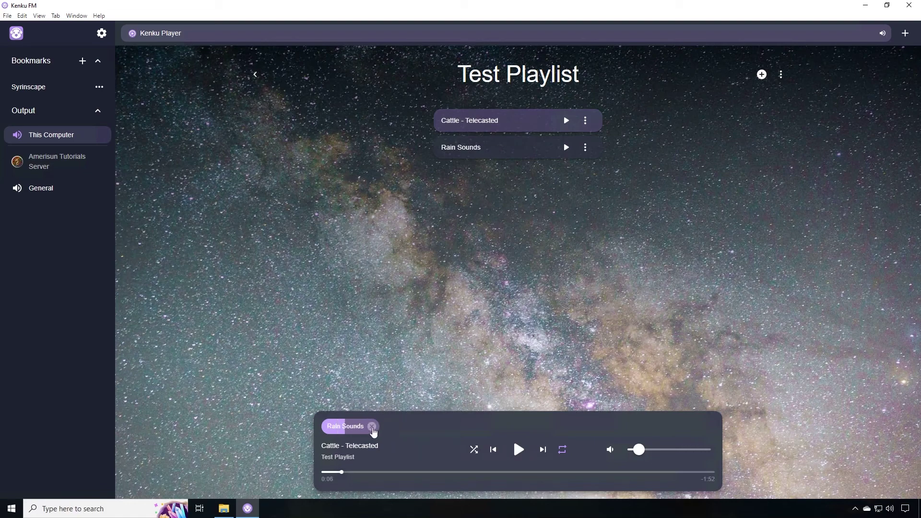
pyautogui.click(373, 427)
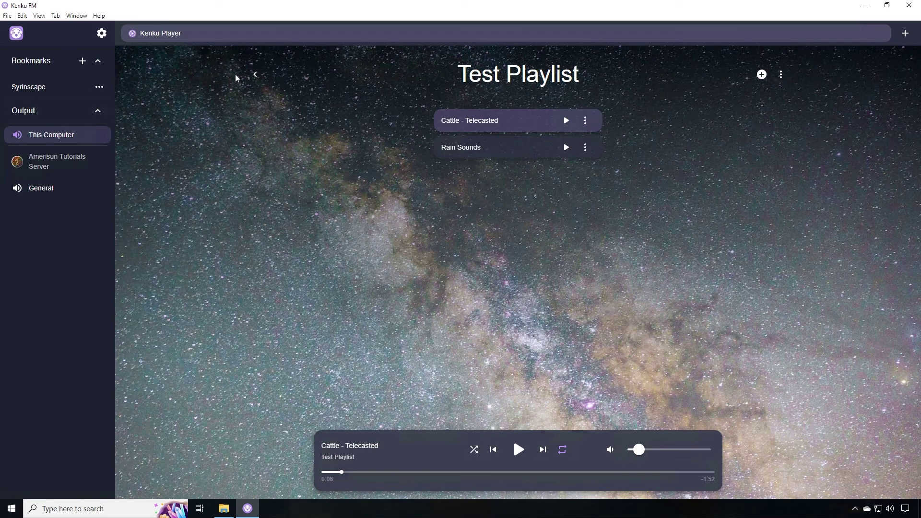
pyautogui.click(255, 75)
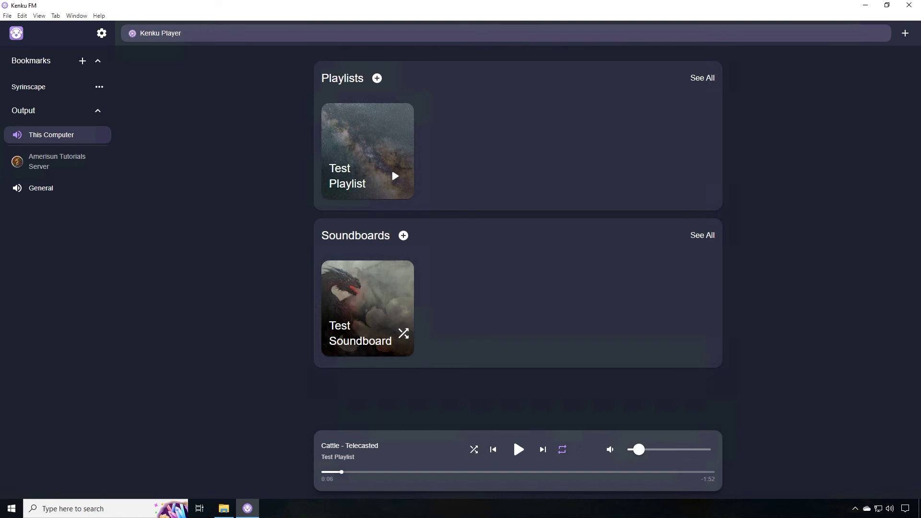
# Launch Google Chrome from the pinned tutorial applications
pyautogui.click(12, 508)
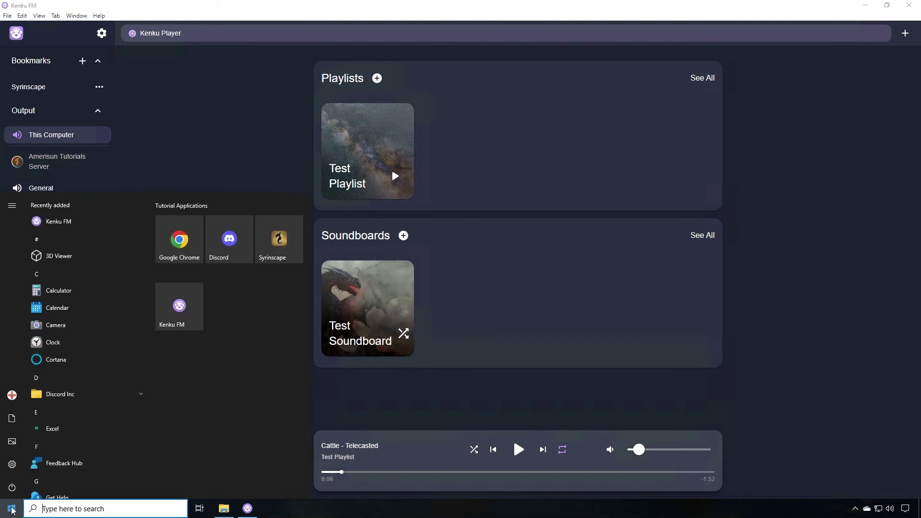
pyautogui.click(178, 260)
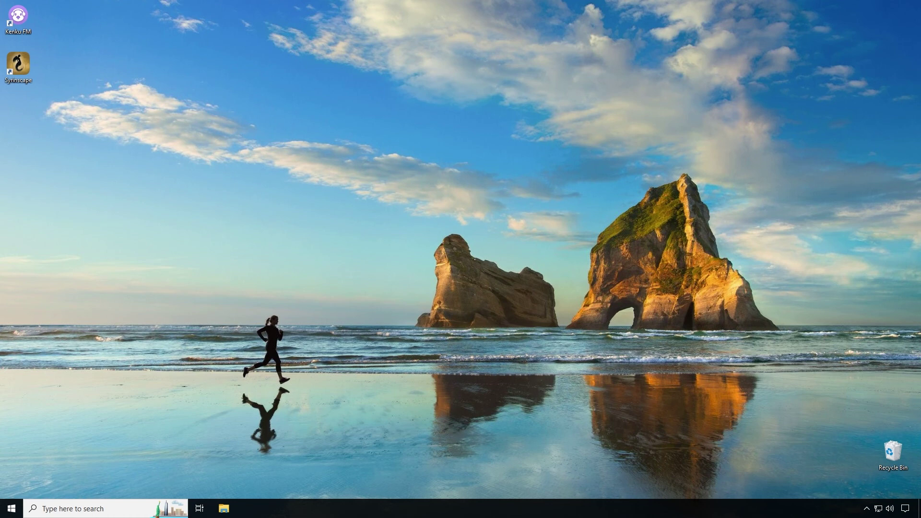
# Search Windows for the sound settings and open the App volume and device preferences
pyautogui.click(63, 508)
pyautogui.write('soun')
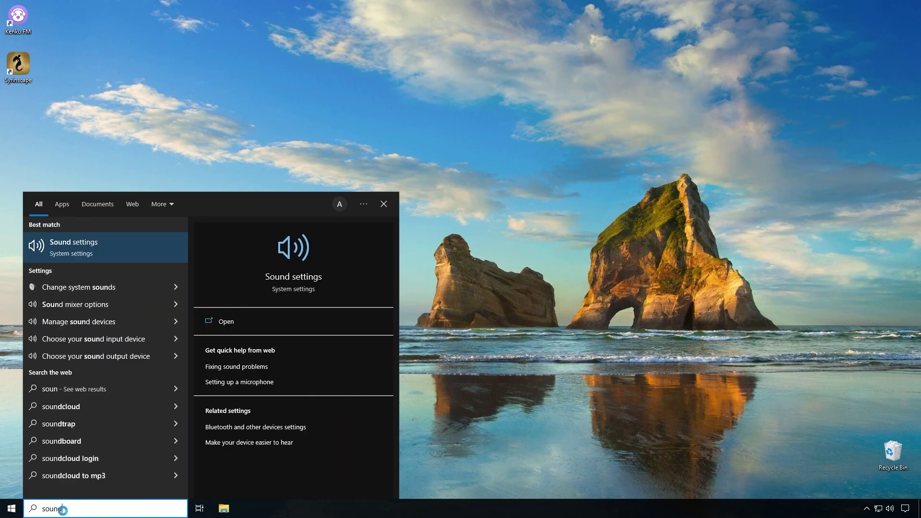
pyautogui.write('d')
pyautogui.click(70, 243)
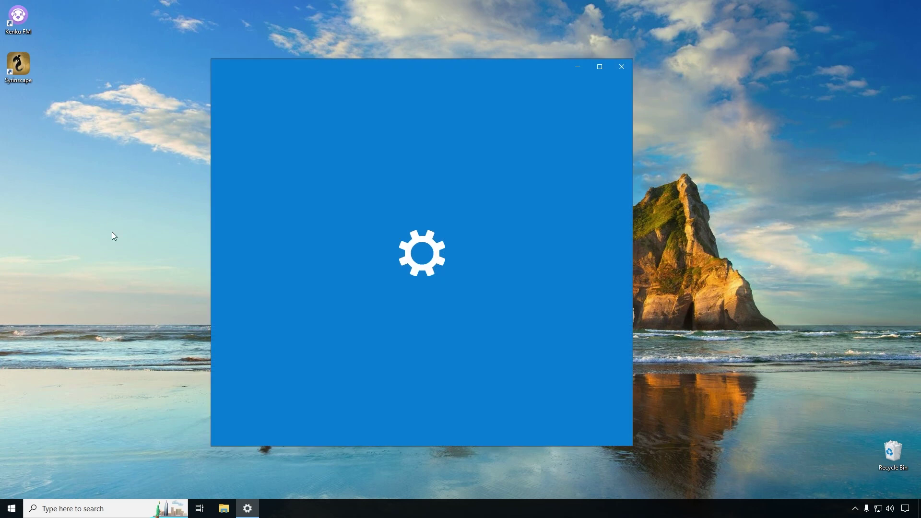
pyautogui.scroll(-3, 475, 375)
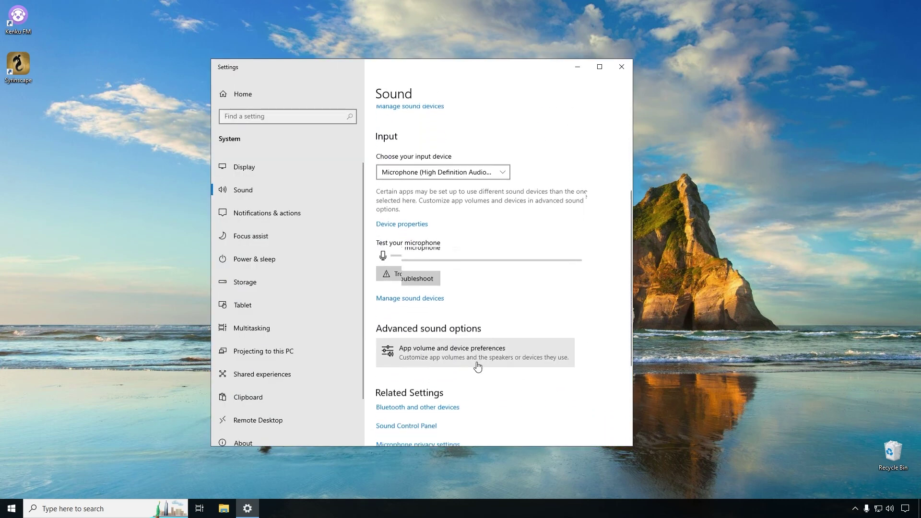
pyautogui.click(478, 366)
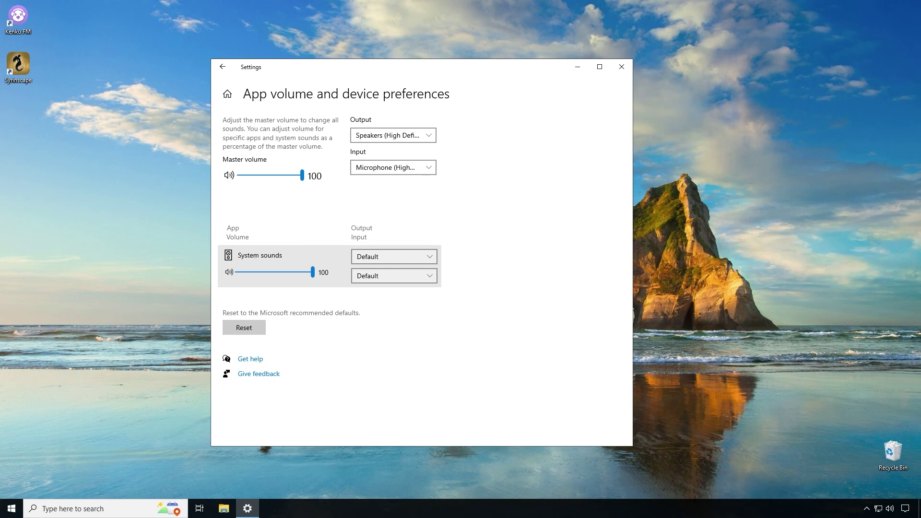
# Launch the Syrinscape Fantasy Player and set its output device to Default in the App volume and device preferences
pyautogui.doubleClick(17, 63)
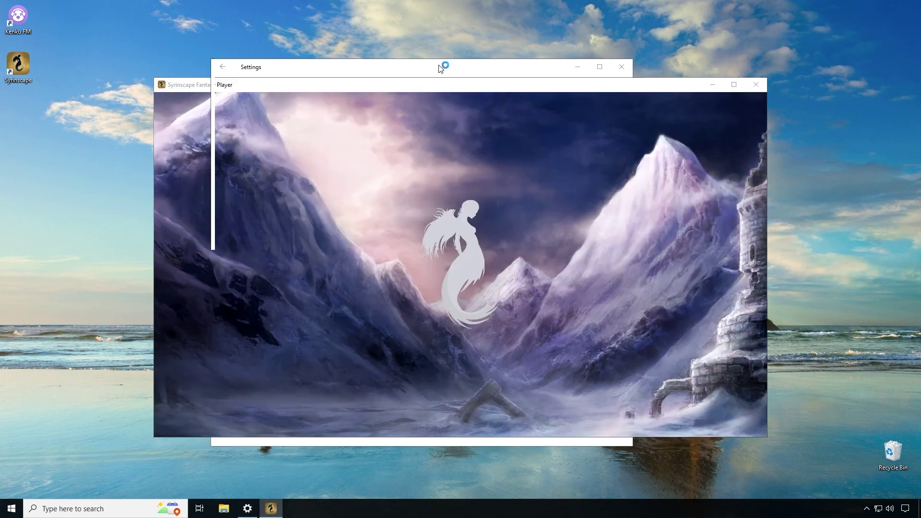
pyautogui.click(276, 310)
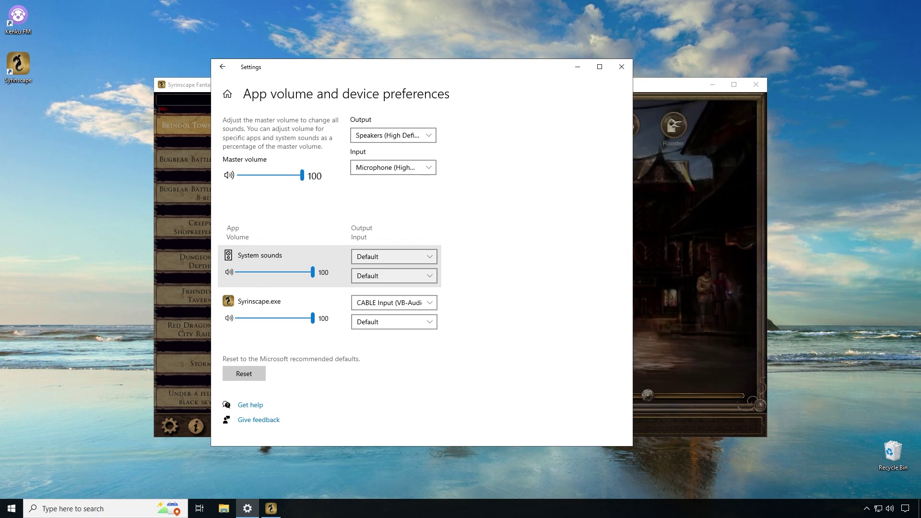
pyautogui.click(411, 302)
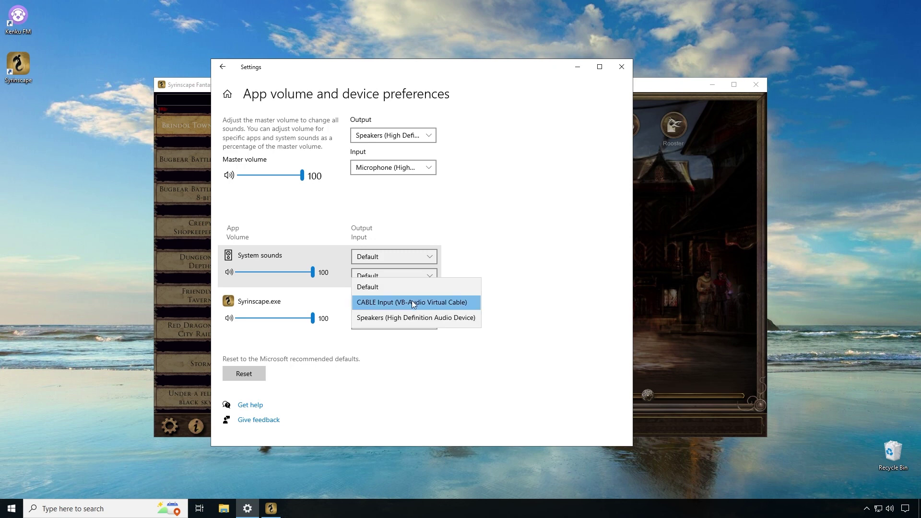
pyautogui.click(410, 289)
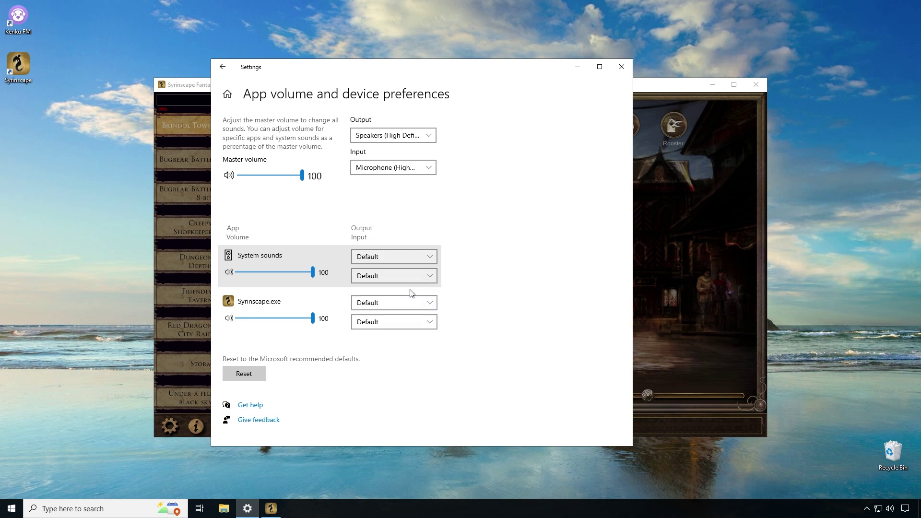
# Set the Syrinscape Fantasy Player's output device to CABLE Input (VB-Audio Virtual Cable)
pyautogui.click(413, 303)
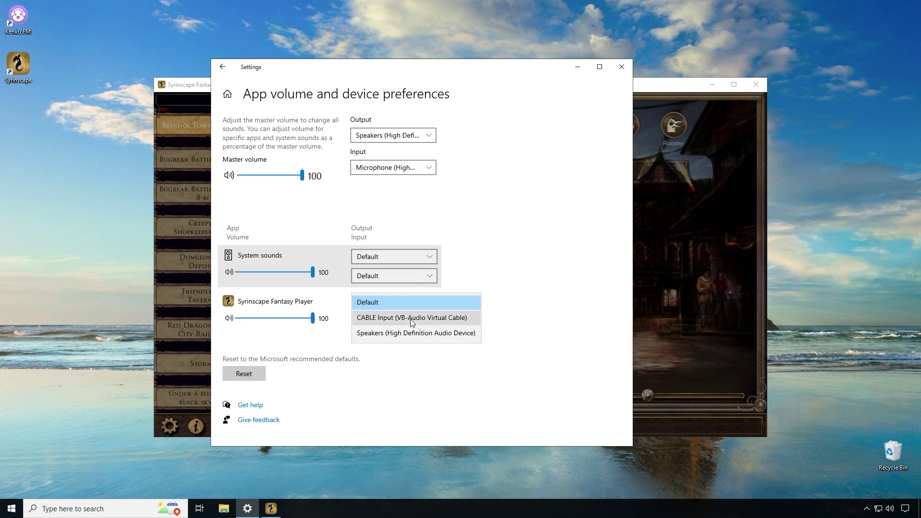
pyautogui.click(411, 318)
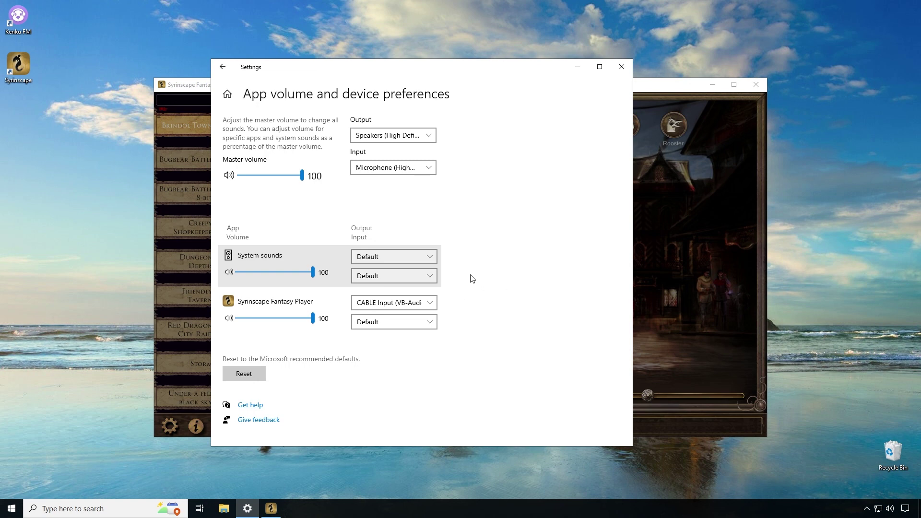
pyautogui.click(408, 312)
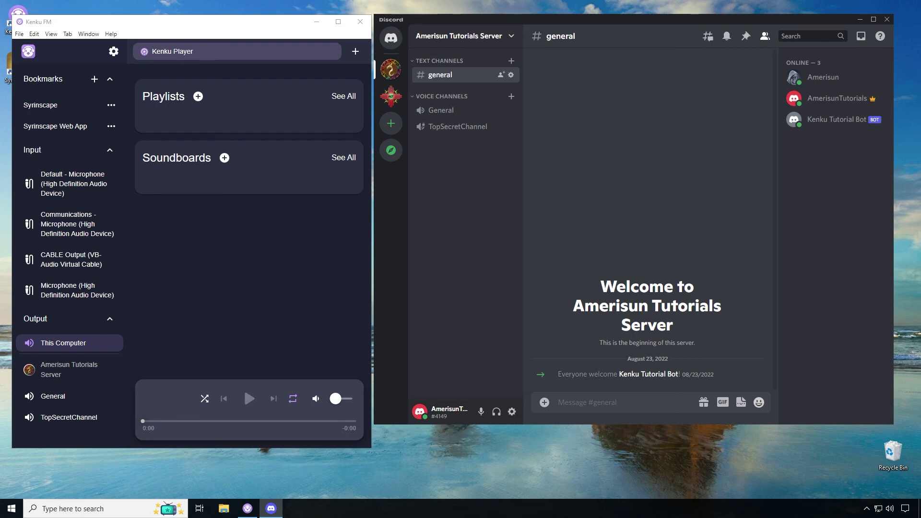
# Review the permissions of Discord's TopSecretChannel, and try connecting the Kenku FM output to that voice channel
pyautogui.rightClick(456, 129)
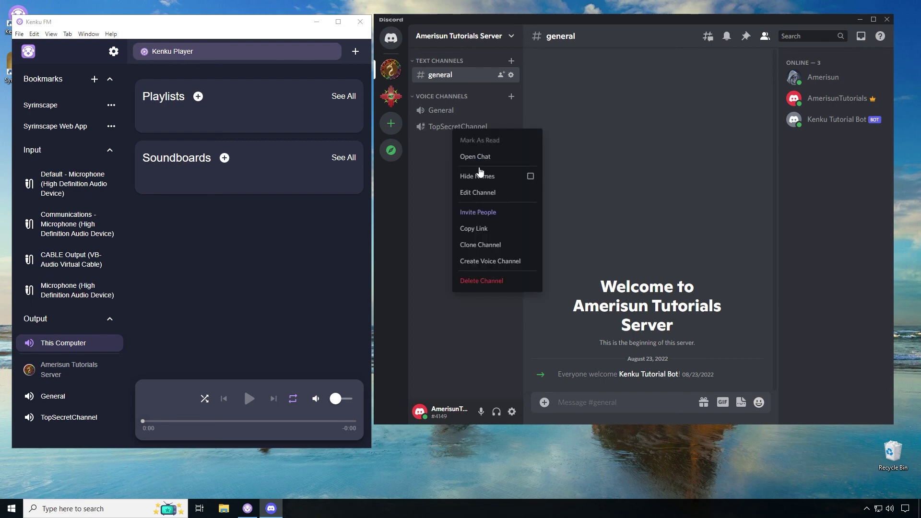
pyautogui.click(483, 196)
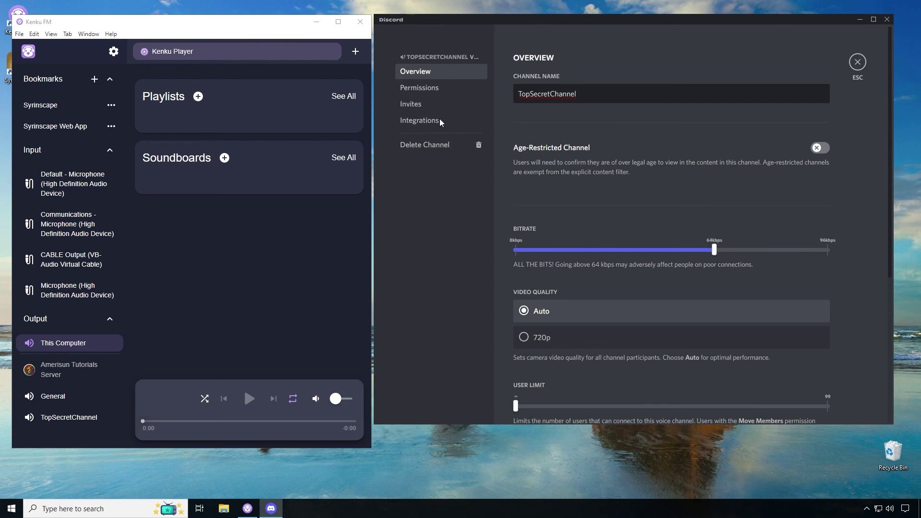
pyautogui.click(433, 90)
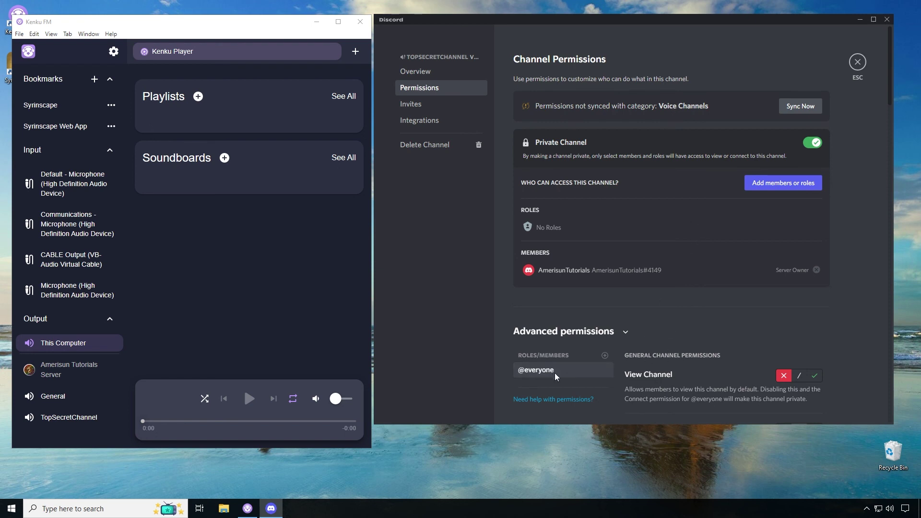
pyautogui.scroll(-6, 638, 375)
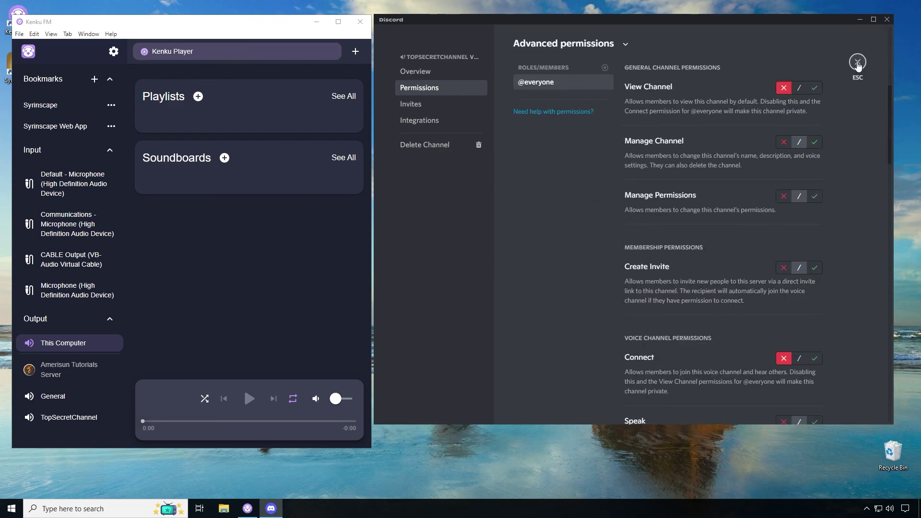
pyautogui.click(858, 62)
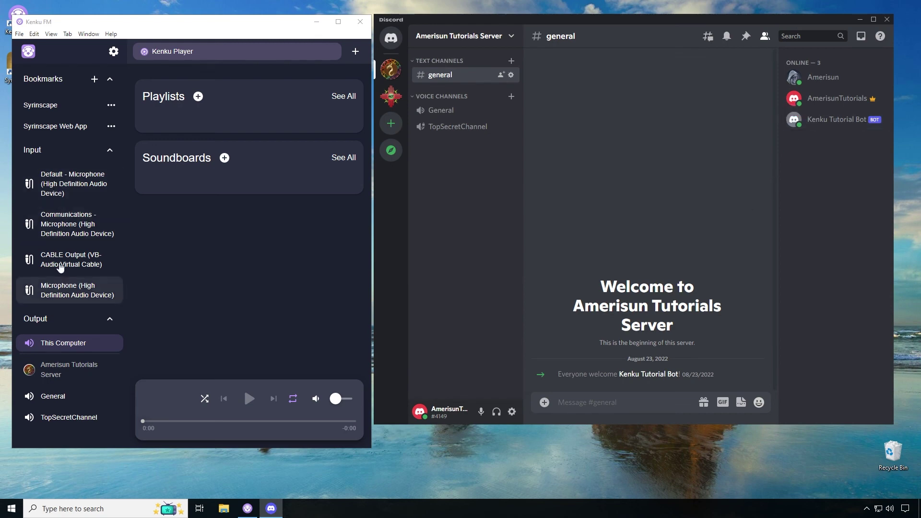
pyautogui.click(70, 406)
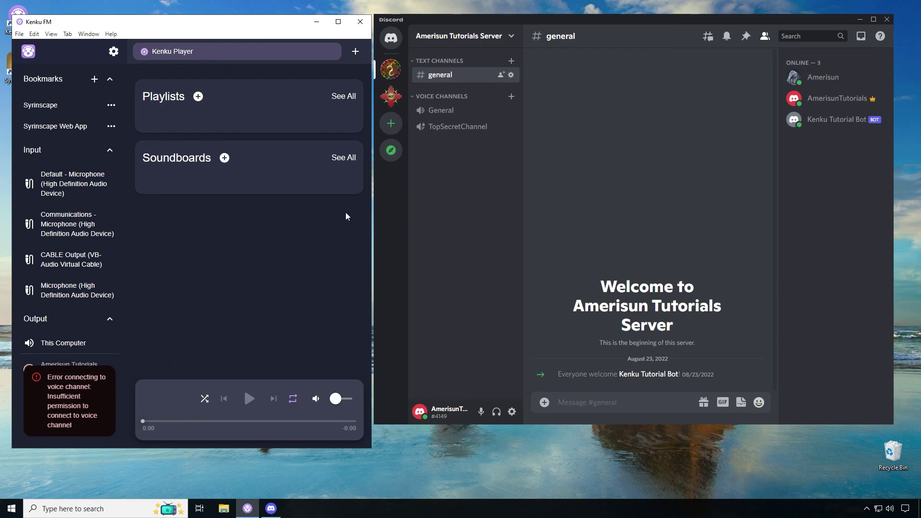
# Add the Kenku Tutorial Bot as a member in the advanced permissions of Discord's TopSecretChannel
pyautogui.rightClick(450, 126)
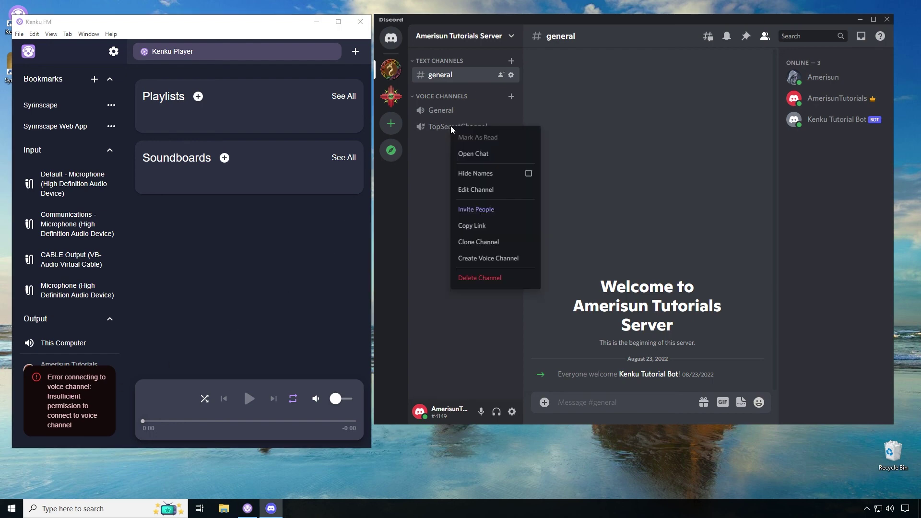
pyautogui.click(473, 190)
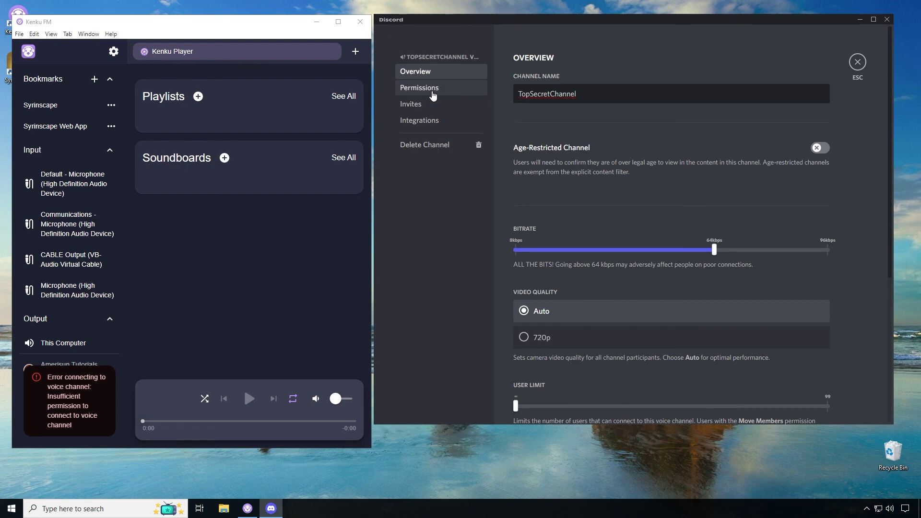
pyautogui.click(432, 91)
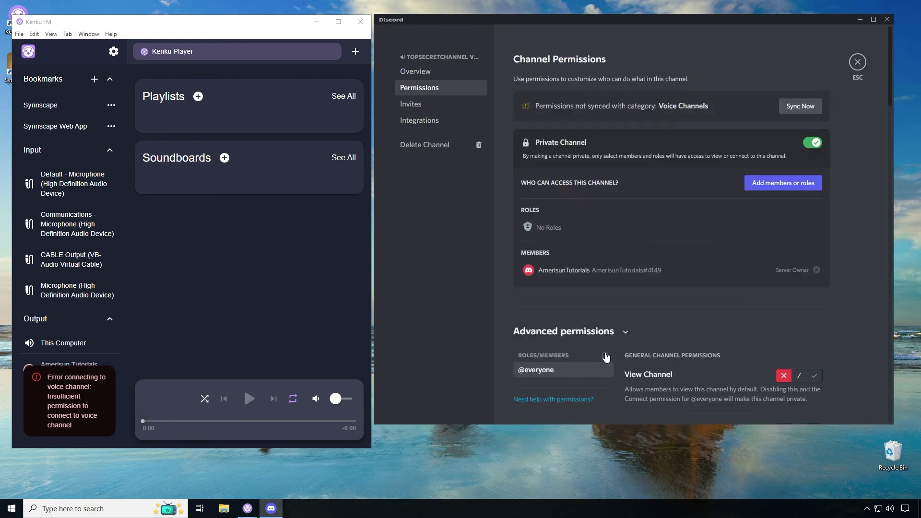
pyautogui.click(605, 355)
pyautogui.scroll(-3, 642, 297)
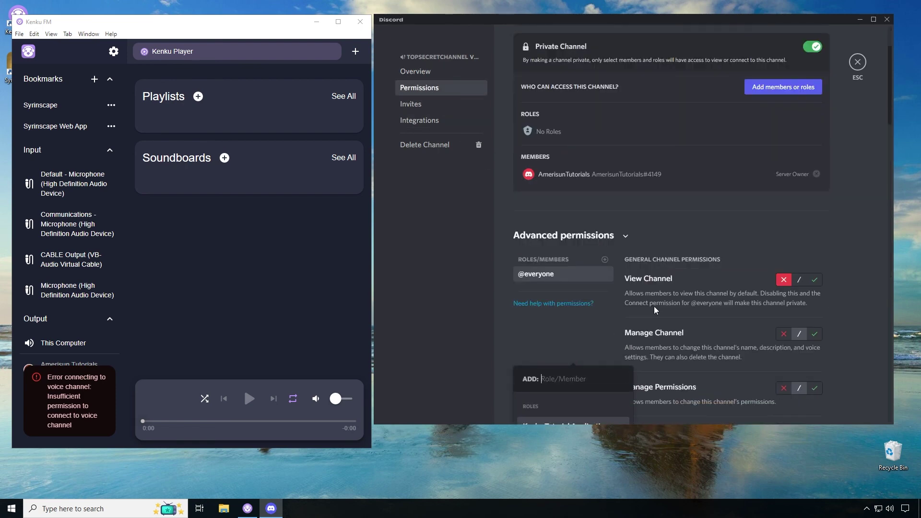
pyautogui.scroll(-2, 603, 212)
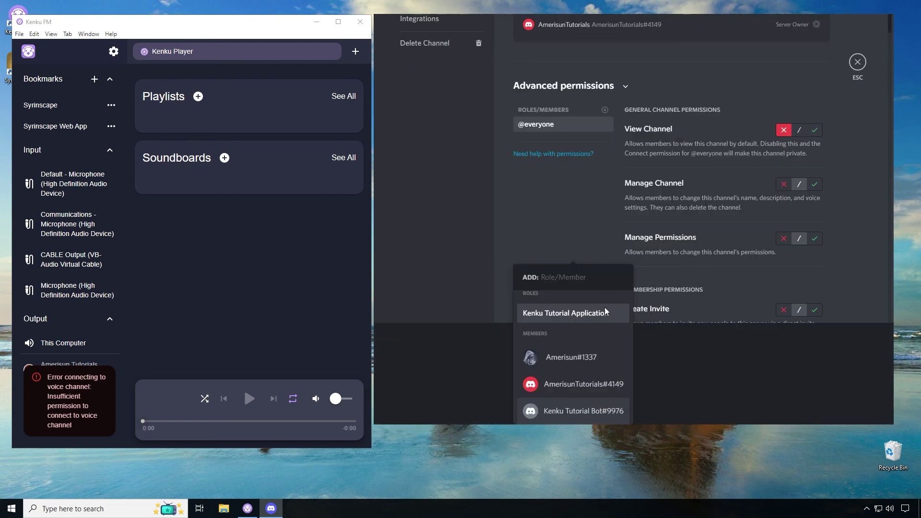
pyautogui.click(557, 411)
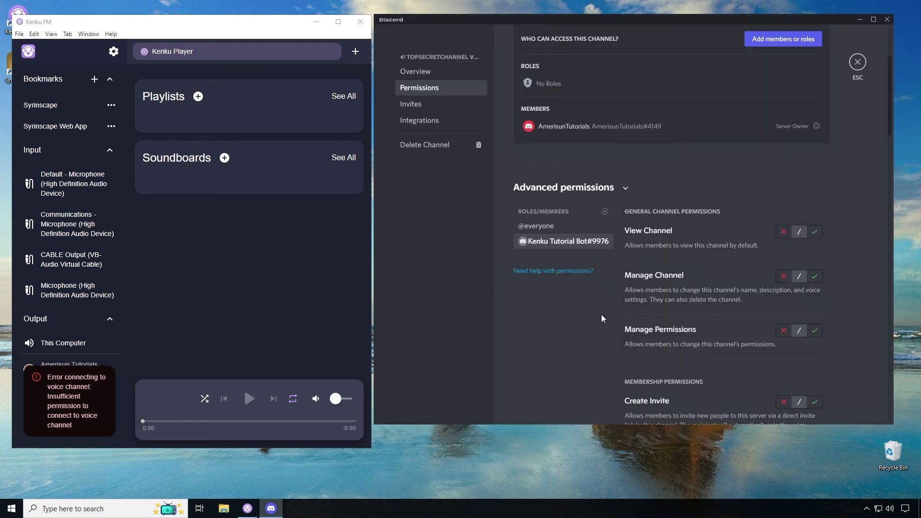
# Allow View Channel, Connect and Speak for the Kenku Tutorial Bot, and save the permission changes
pyautogui.click(815, 235)
pyautogui.scroll(-4, 843, 268)
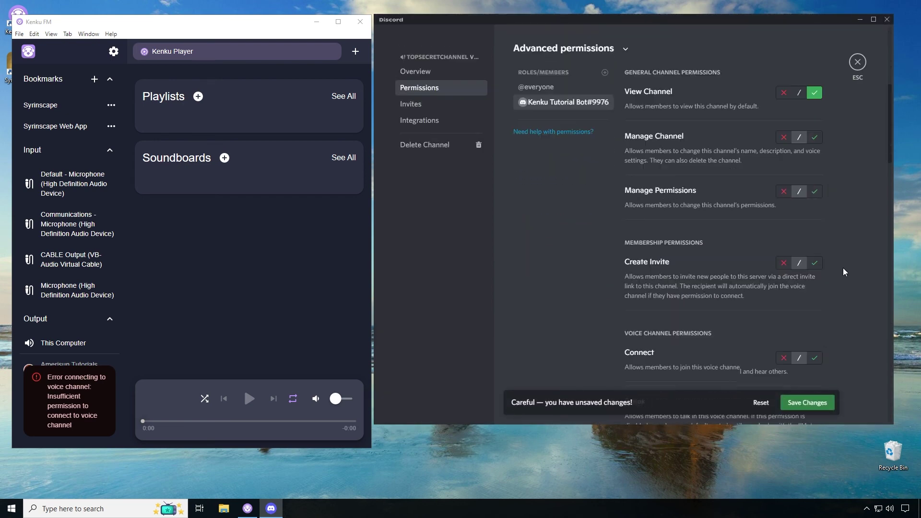
pyautogui.click(815, 301)
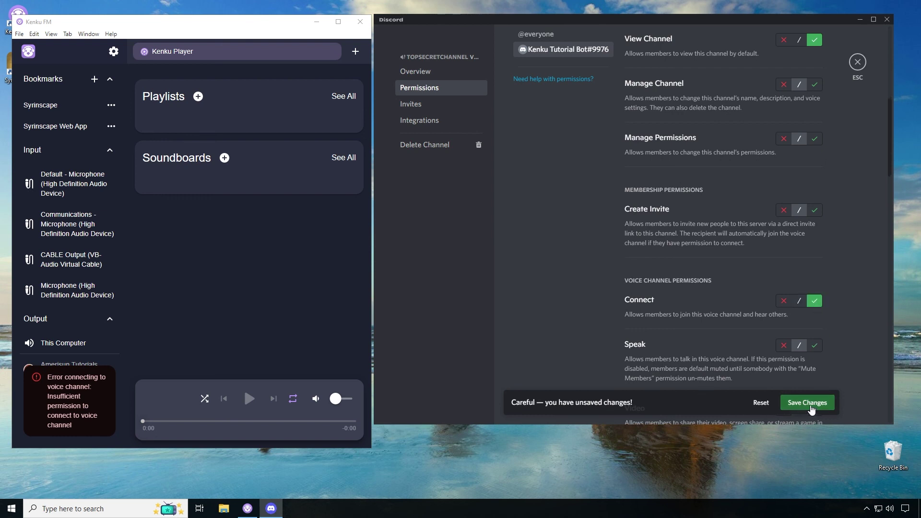
pyautogui.click(804, 411)
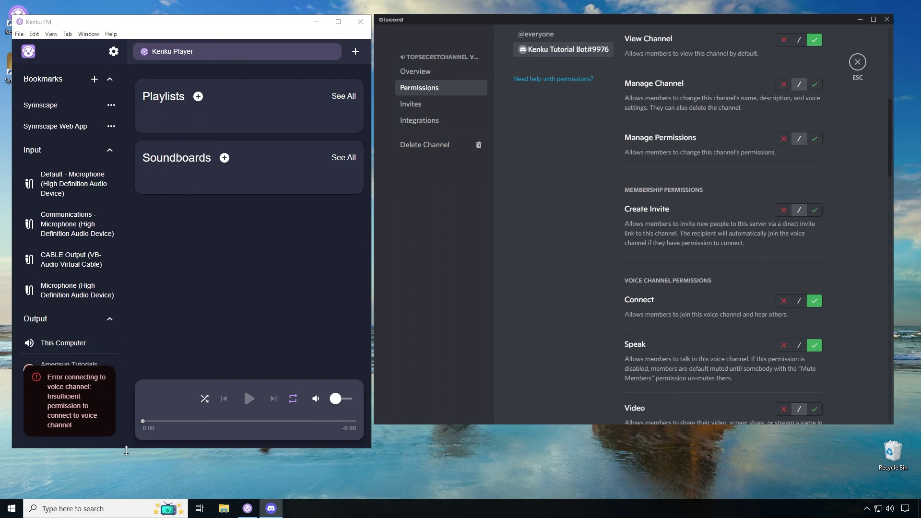
# Make the Kenku FM window taller, set its output to TopSecretChannel, and close the Discord channel settings
pyautogui.moveTo(132, 449); pyautogui.dragTo(133, 490)
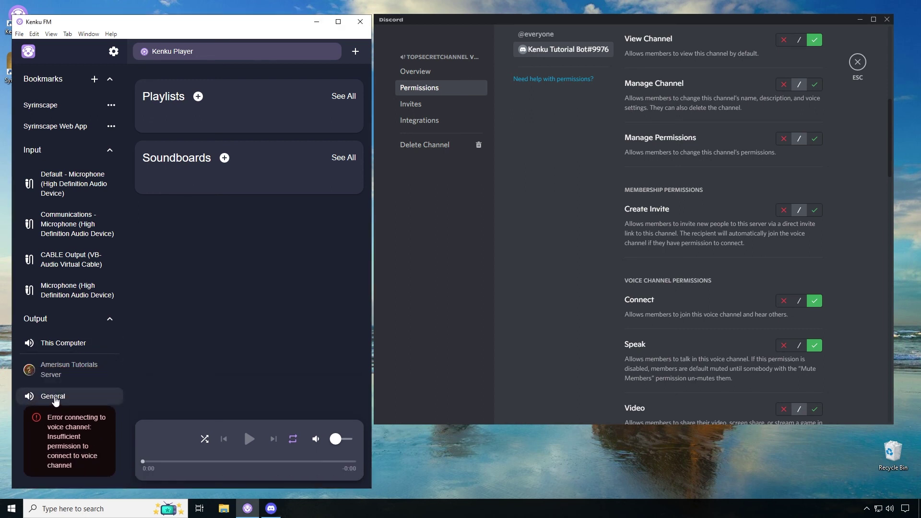
pyautogui.click(67, 417)
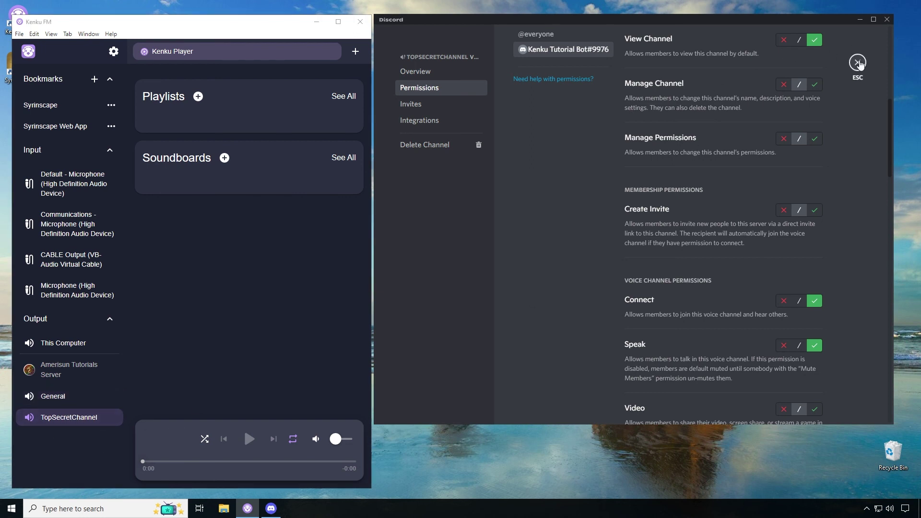
pyautogui.click(858, 62)
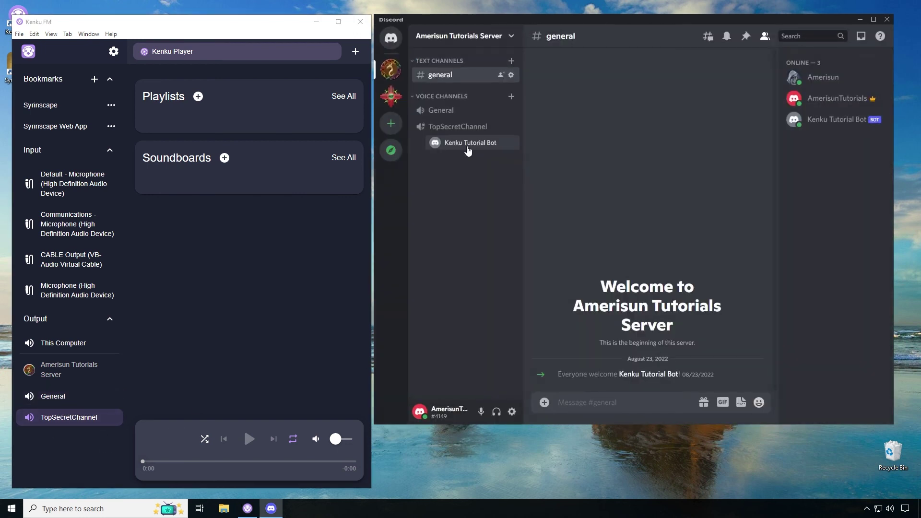